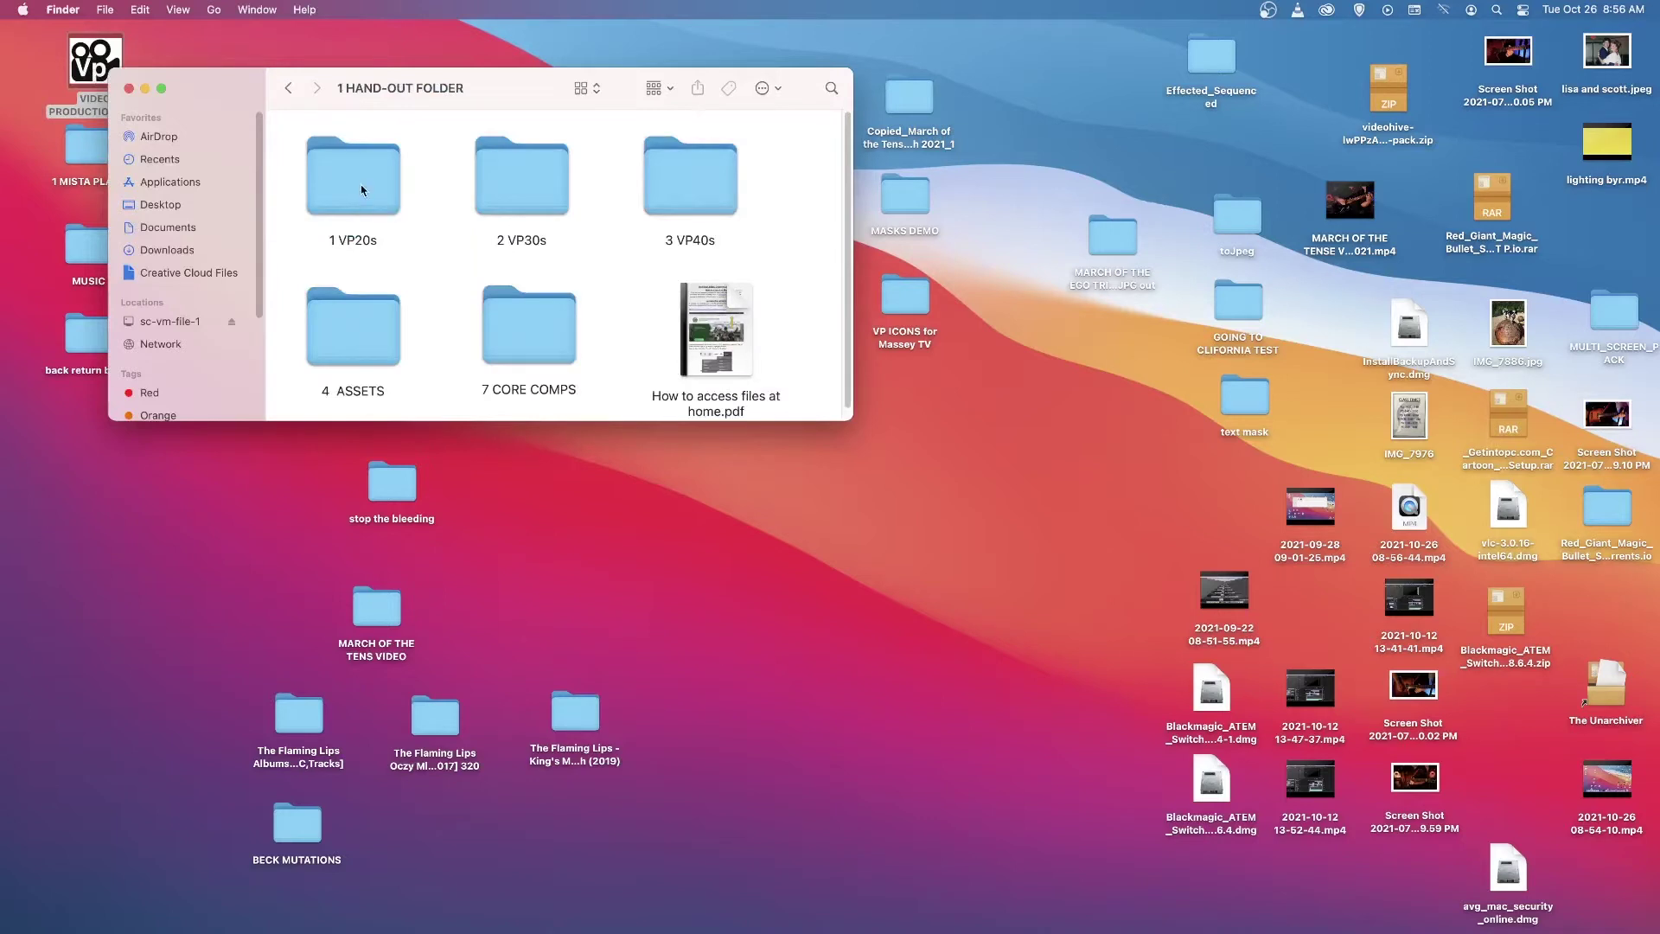
Copy the GREENSCREEN Project 1 folder from the 2 VIDEOs folder inside 2 VP30s or its neighbouring class hand-out folder.
{"action": "left_click", "coordinate": [539, 176]}
{"action": "double_click", "coordinate": [539, 177]}
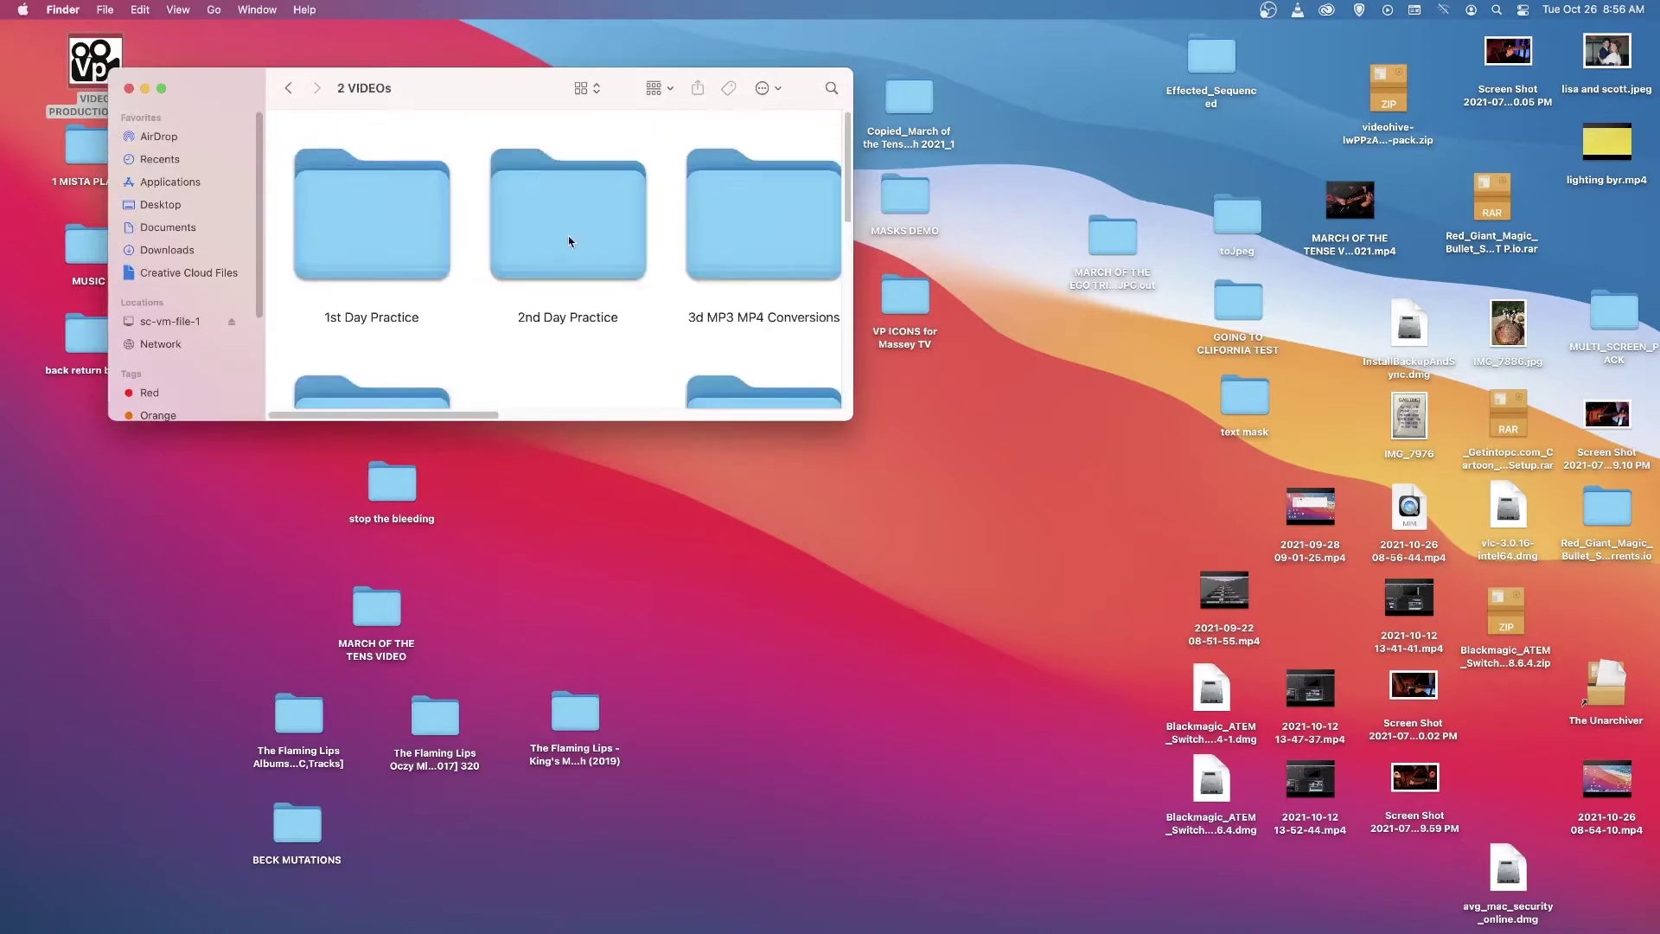
{"action": "left_click_drag", "start_coordinate": [845, 420], "coordinate": [1051, 760]}
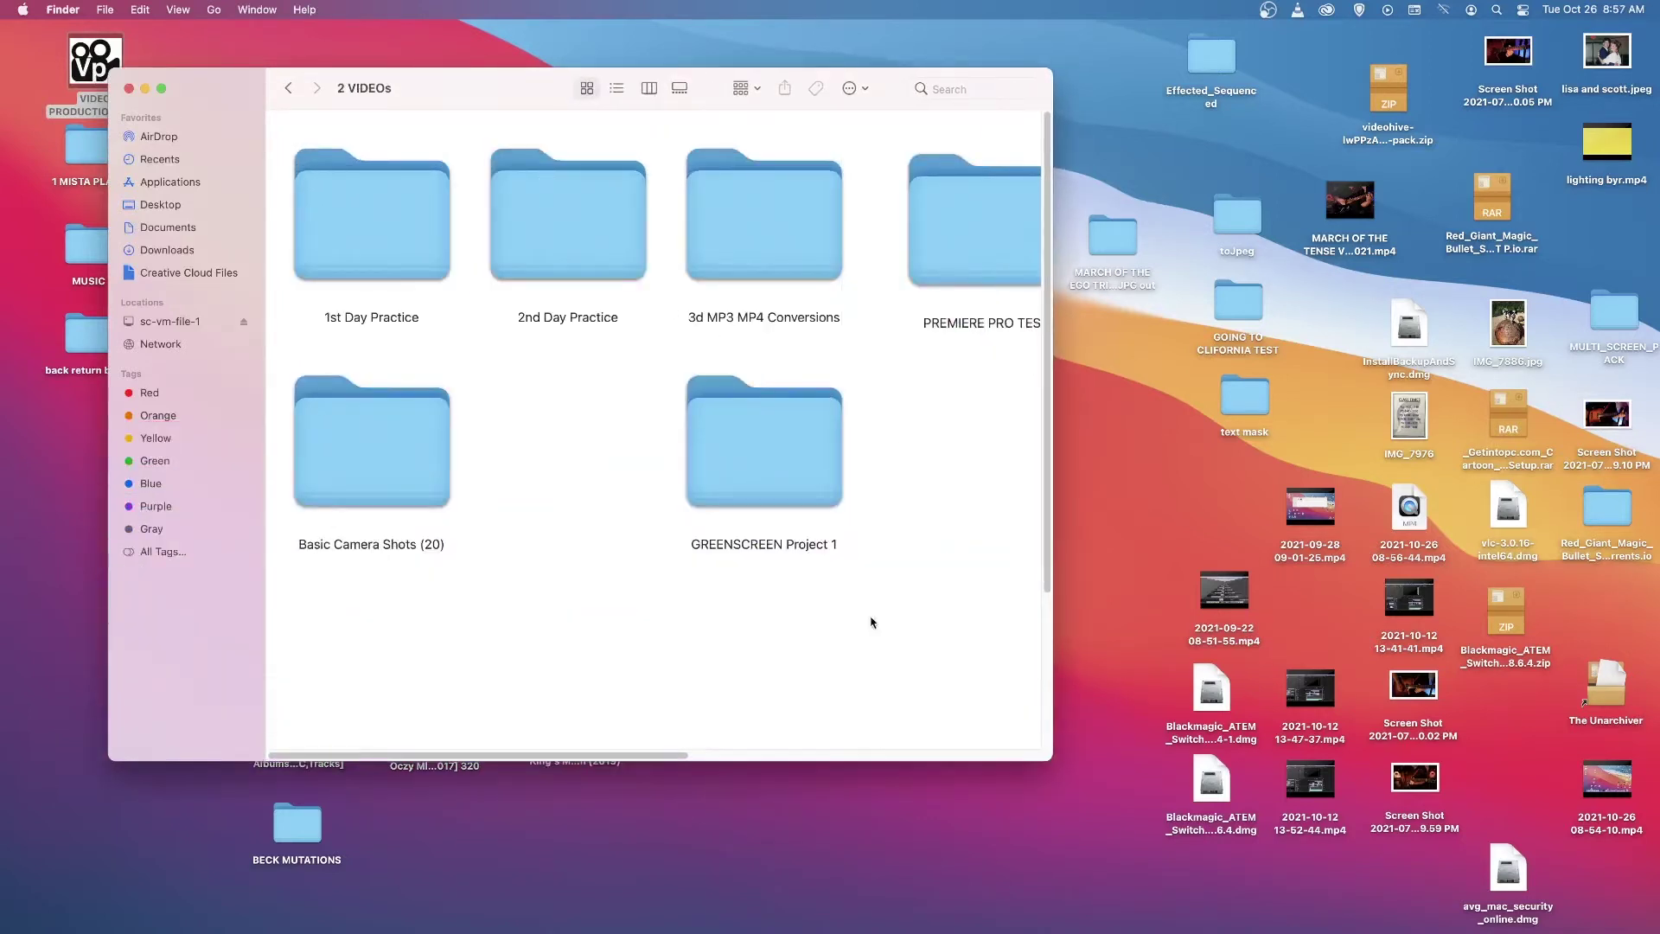
{"action": "right_click", "coordinate": [763, 450]}
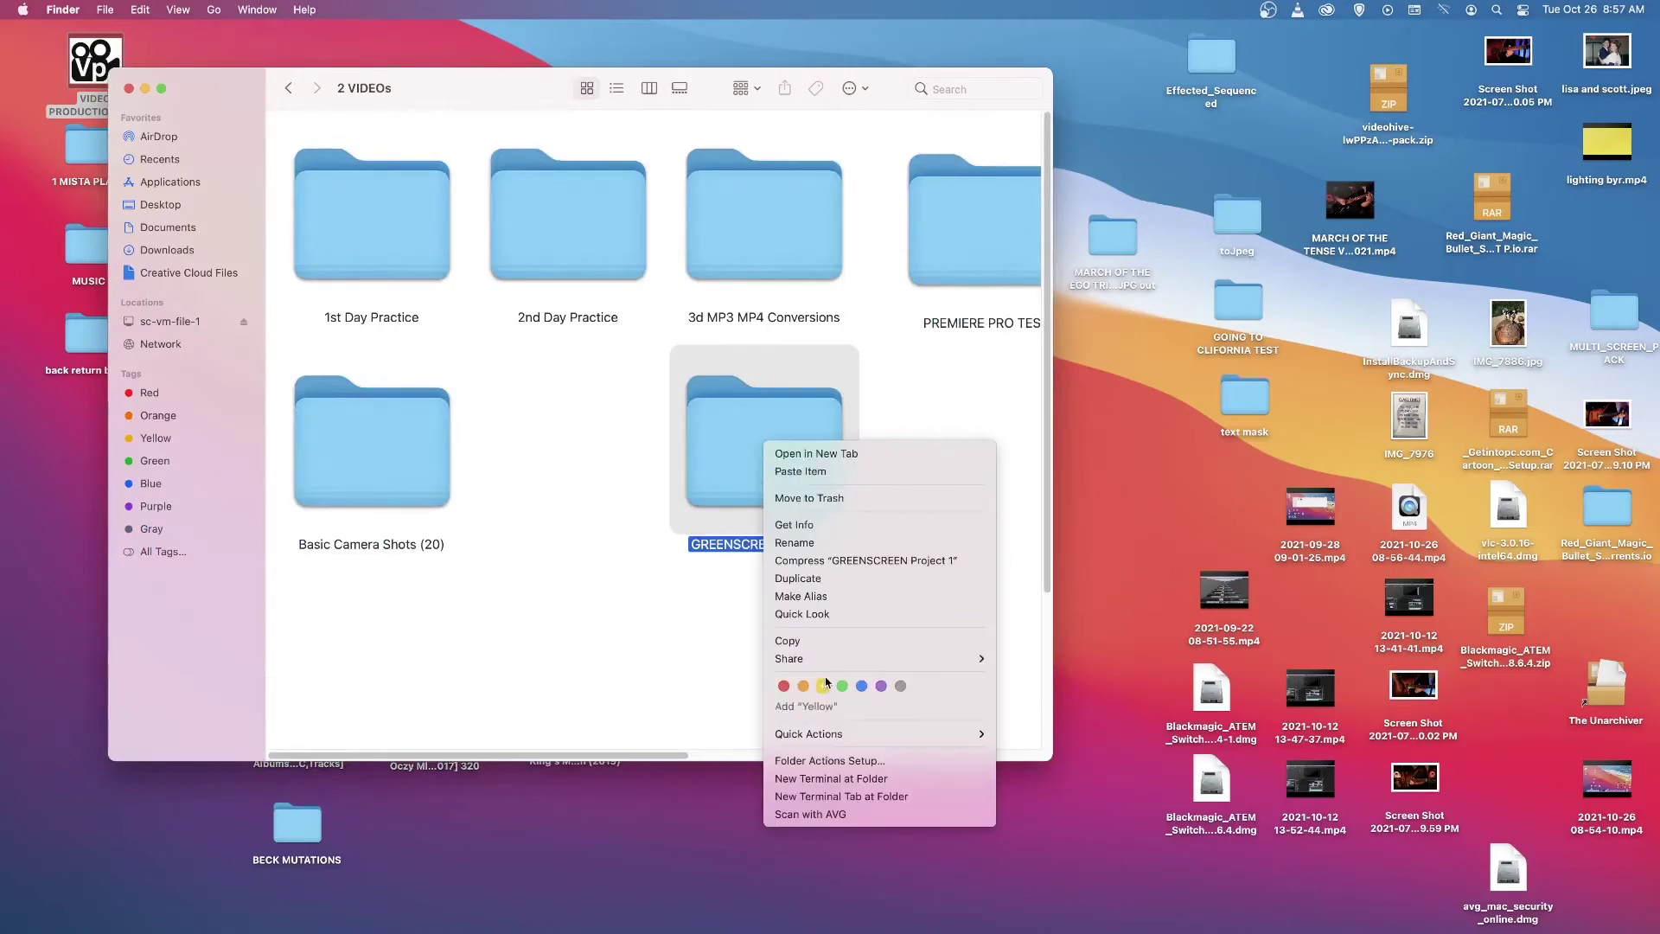
{"action": "left_click", "coordinate": [788, 641]}
{"action": "left_click", "coordinate": [128, 88]}
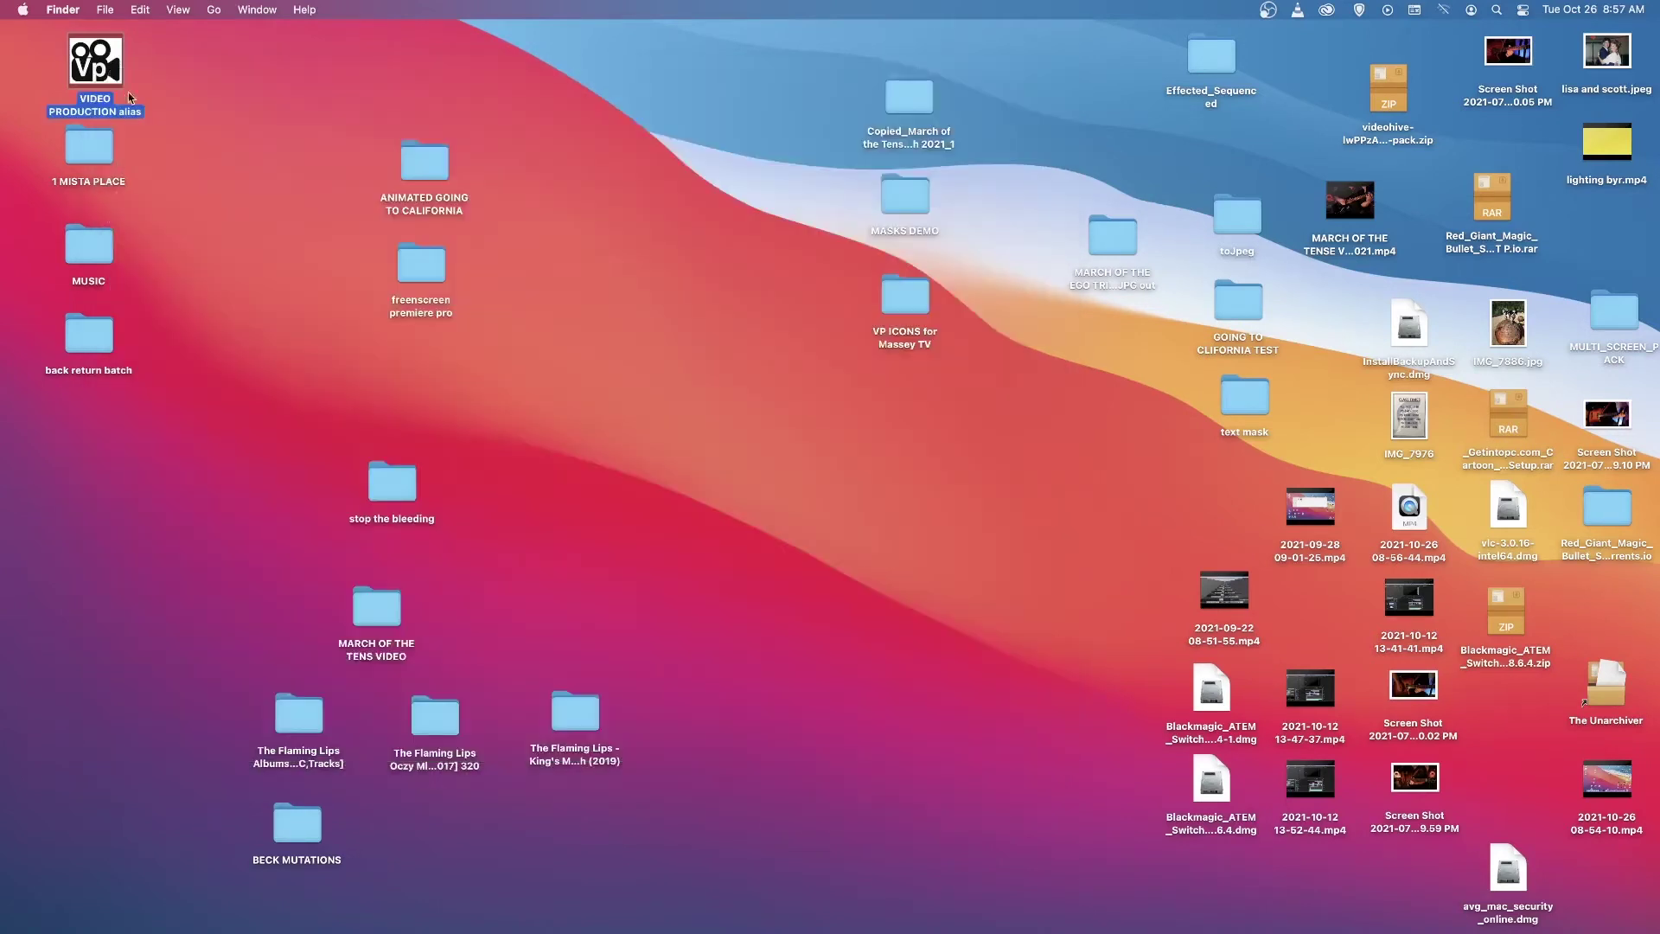
Paste the GREENSCREEN Project 1 folder into VP20s > 2 VIDEO of the personal desktop folder and place it below the existing folders.
{"action": "left_click", "coordinate": [94, 147]}
{"action": "double_click", "coordinate": [95, 147]}
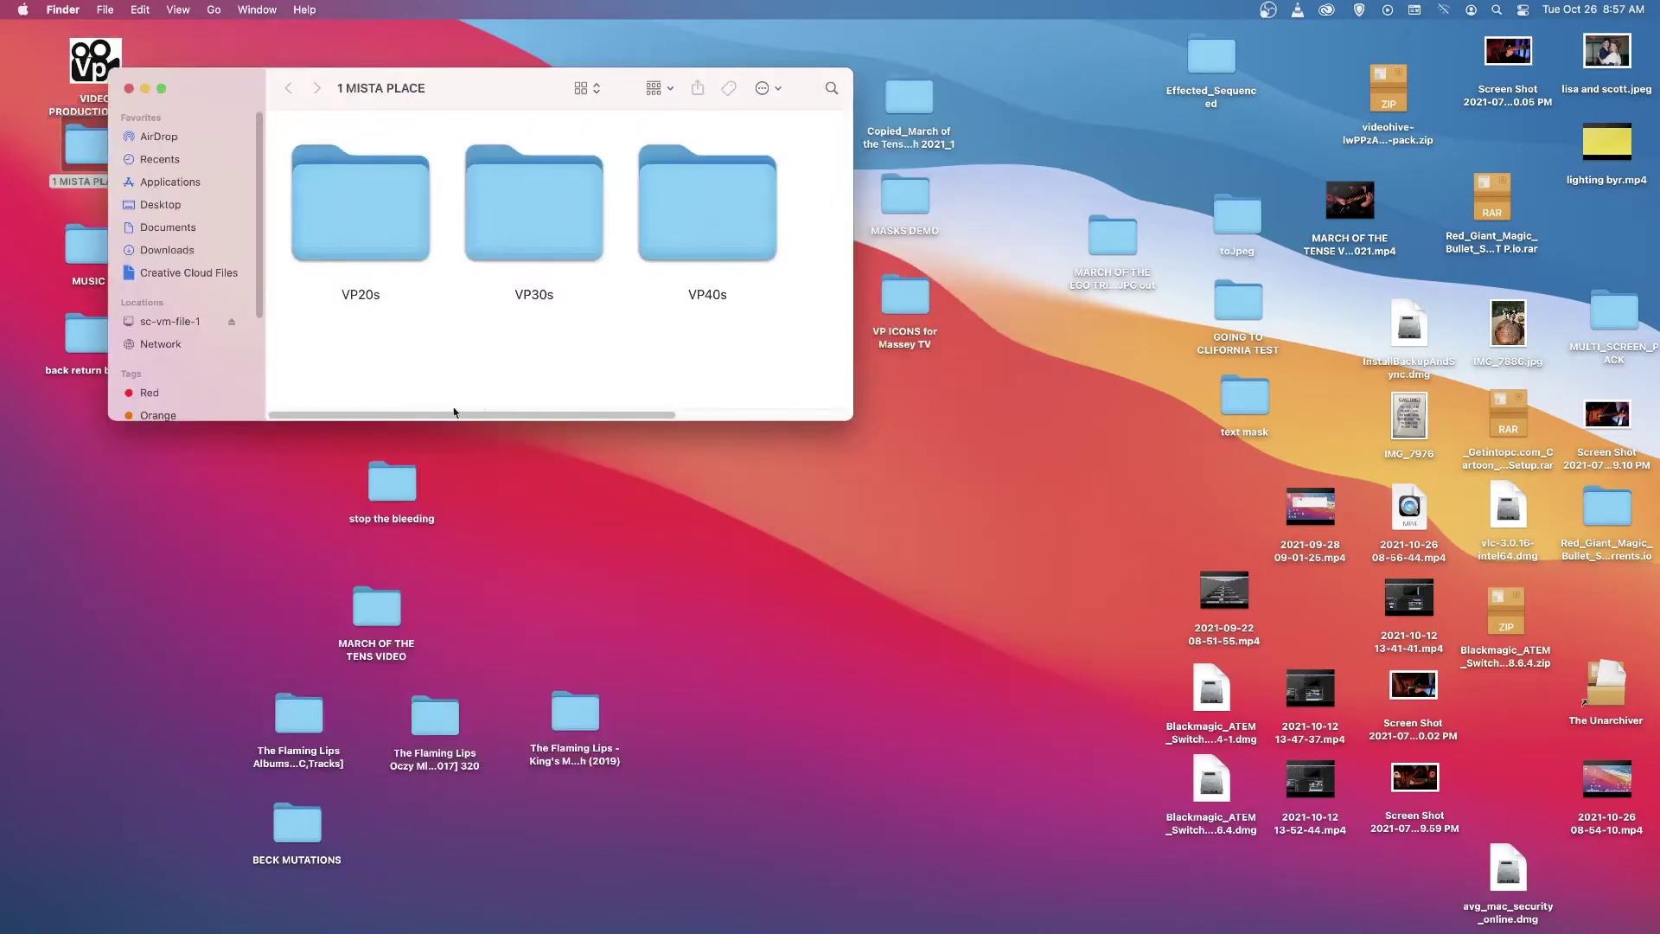
{"action": "double_click", "coordinate": [322, 207]}
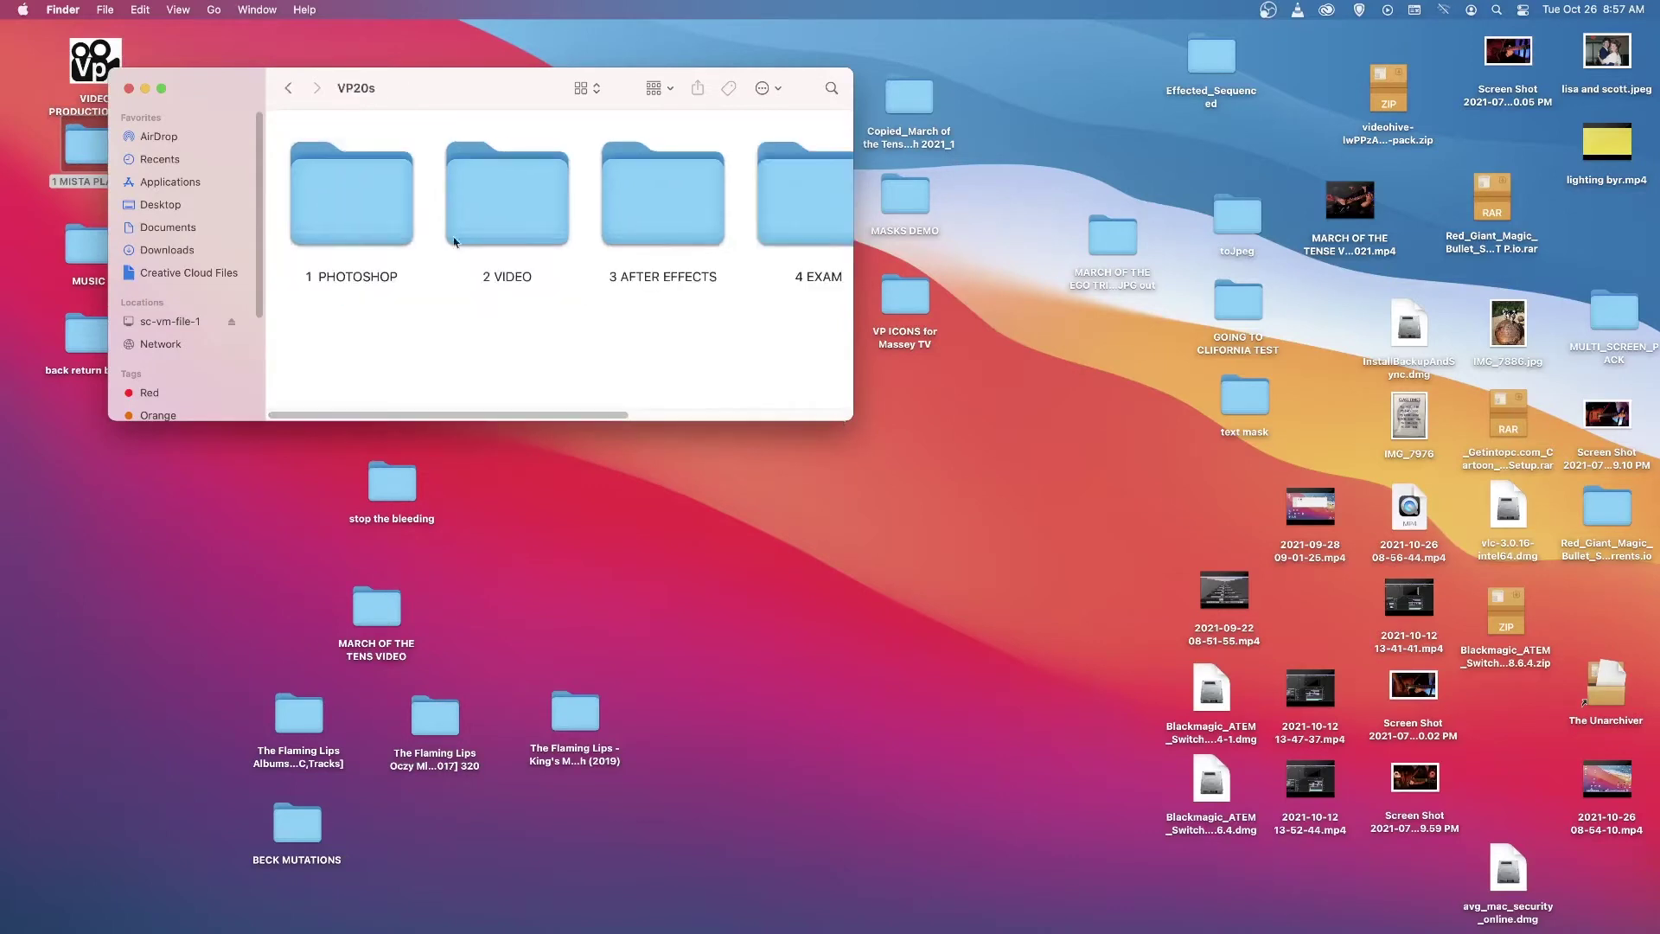
{"action": "double_click", "coordinate": [527, 207]}
{"action": "right_click", "coordinate": [581, 370]}
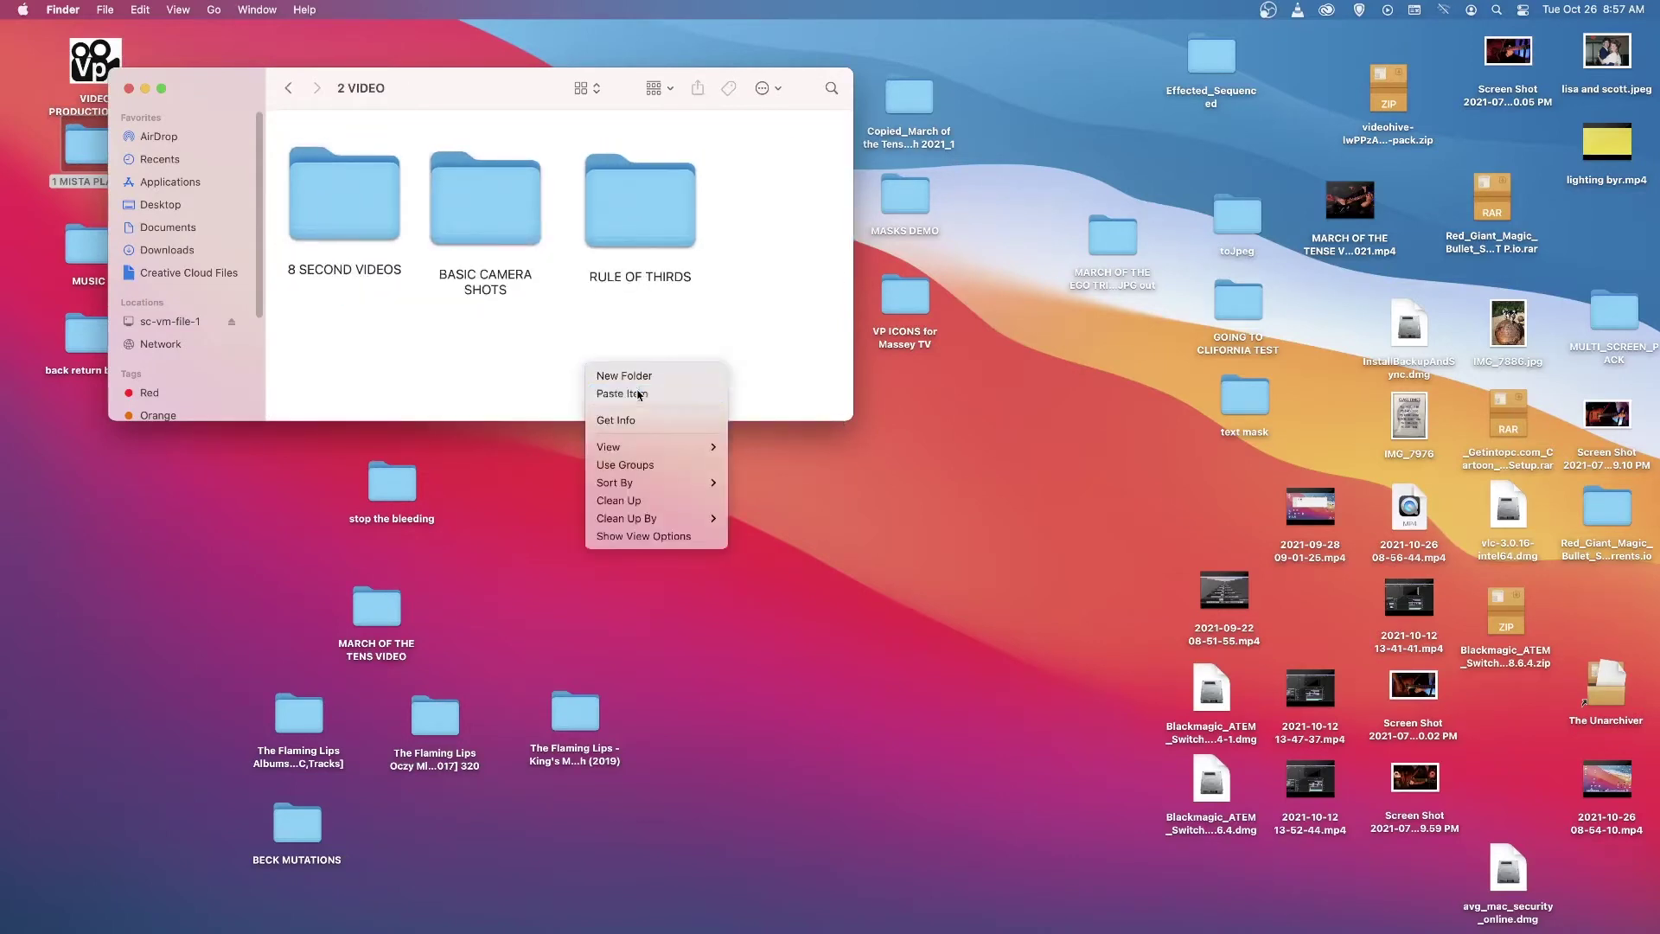
{"action": "left_click", "coordinate": [636, 393]}
{"action": "left_click_drag", "start_coordinate": [851, 421], "coordinate": [899, 692]}
{"action": "left_click_drag", "start_coordinate": [319, 548], "coordinate": [306, 334]}
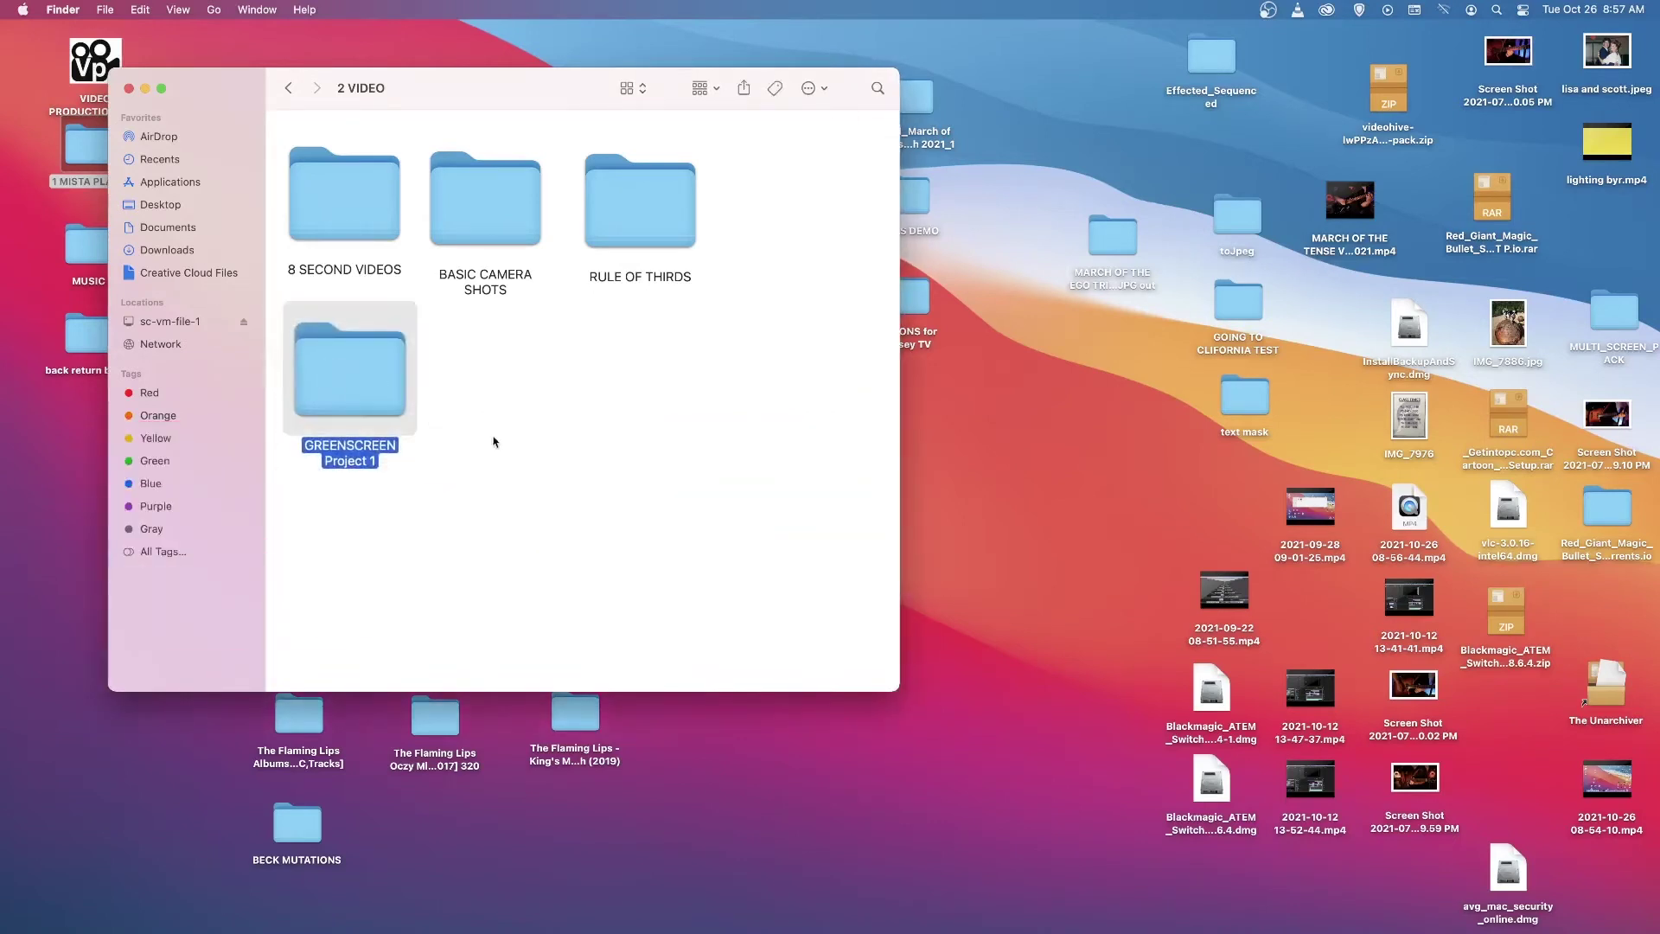
Open the pasted GREENSCREEN Project 1 folder and set its icon size to 272×272 to view the foreground and background files.
{"action": "double_click", "coordinate": [358, 355]}
{"action": "right_click", "coordinate": [498, 294]}
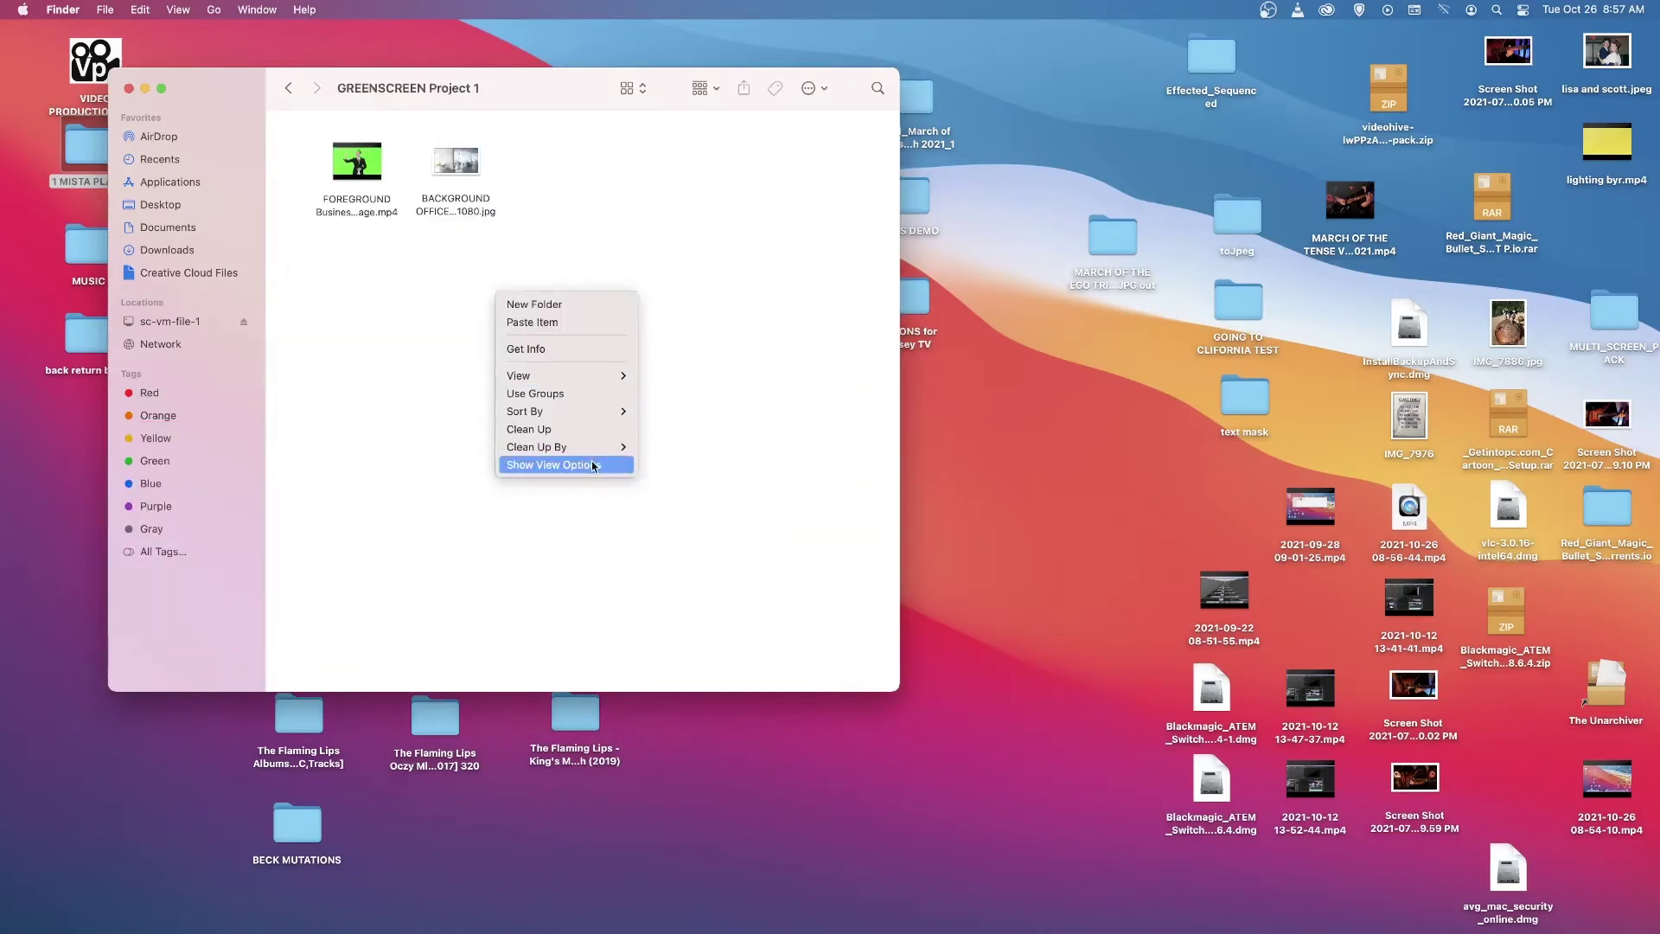
{"action": "left_click", "coordinate": [594, 466]}
{"action": "left_click_drag", "start_coordinate": [662, 360], "coordinate": [712, 366]}
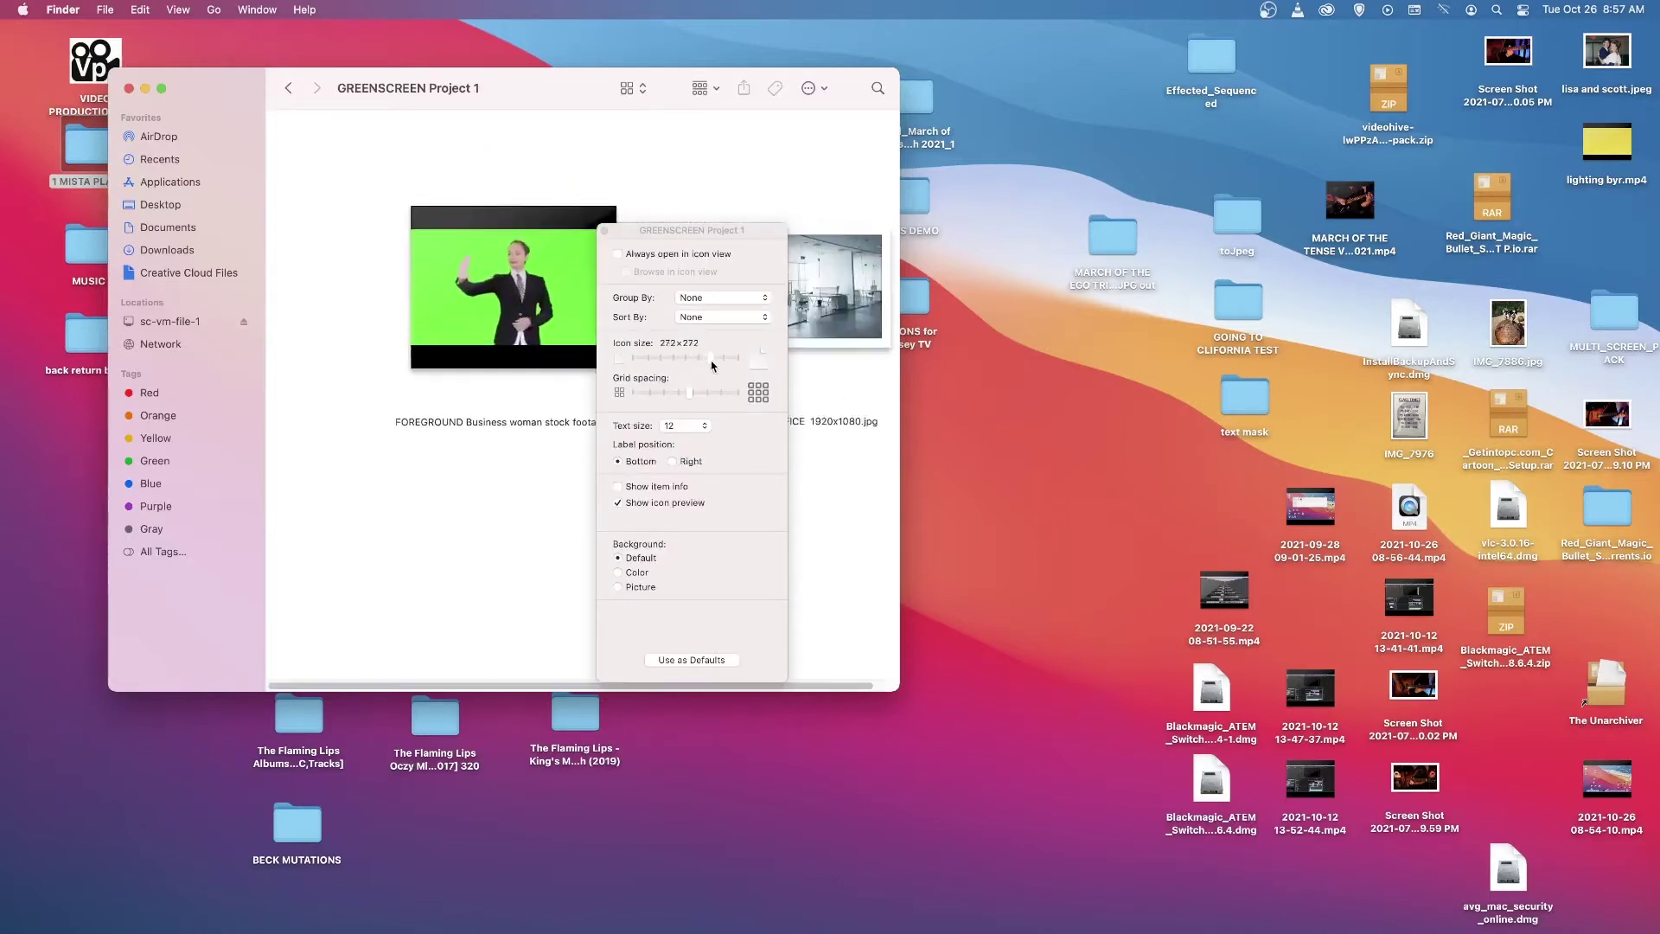
{"action": "left_click", "coordinate": [604, 231]}
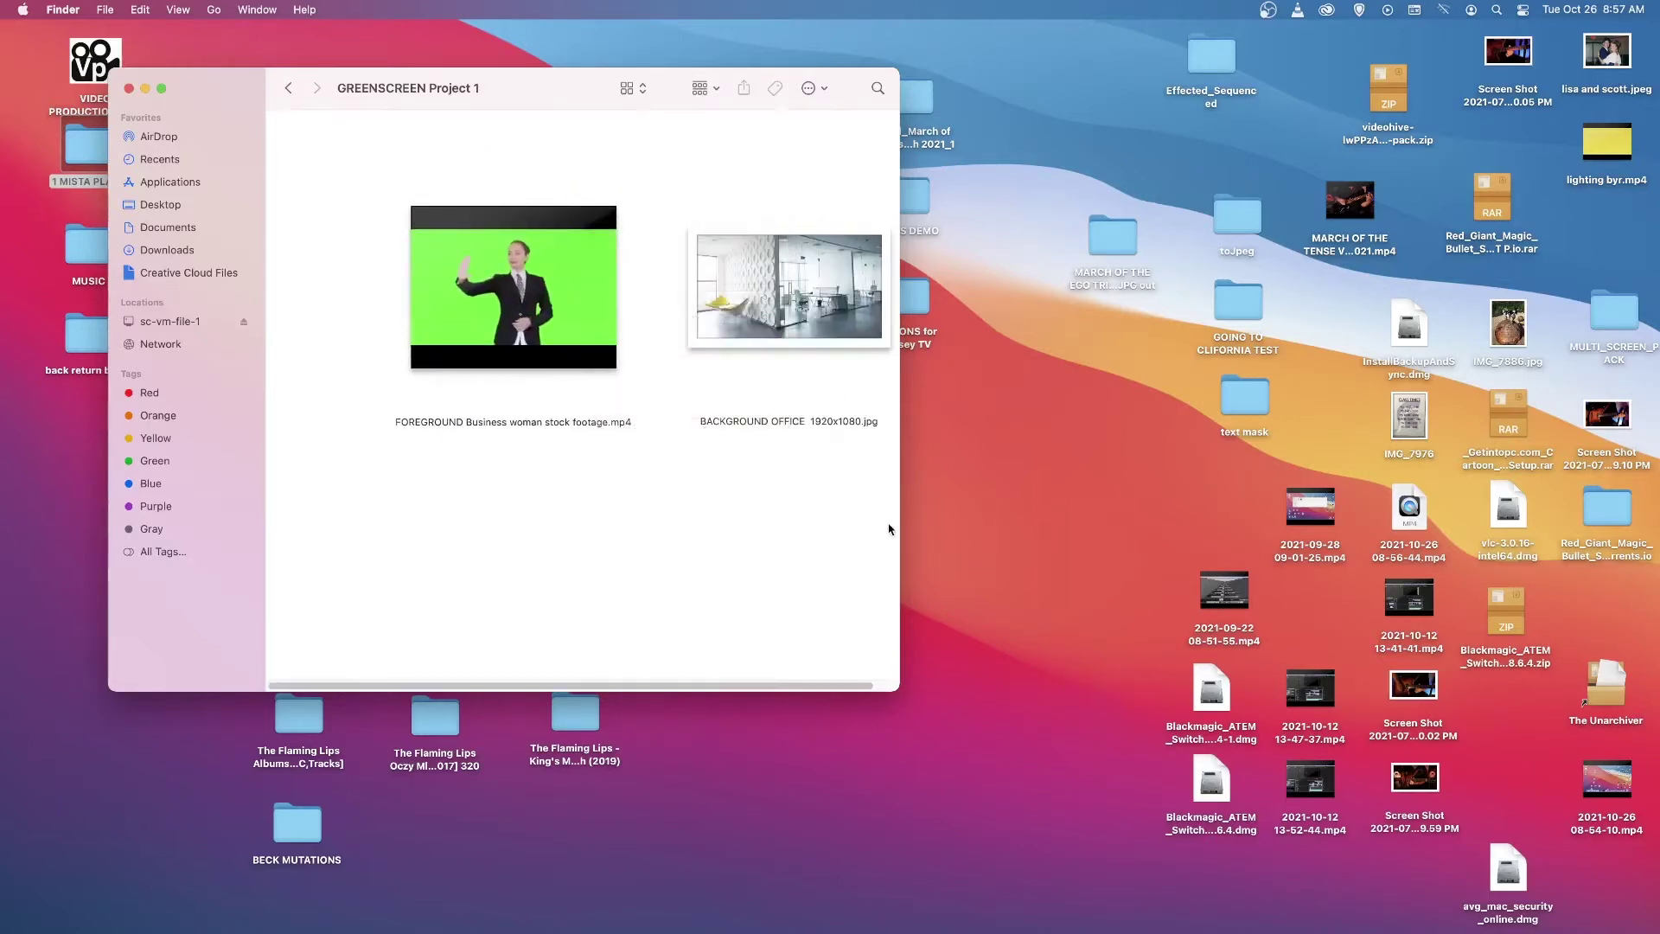
{"action": "left_click_drag", "start_coordinate": [899, 526], "coordinate": [1052, 527]}
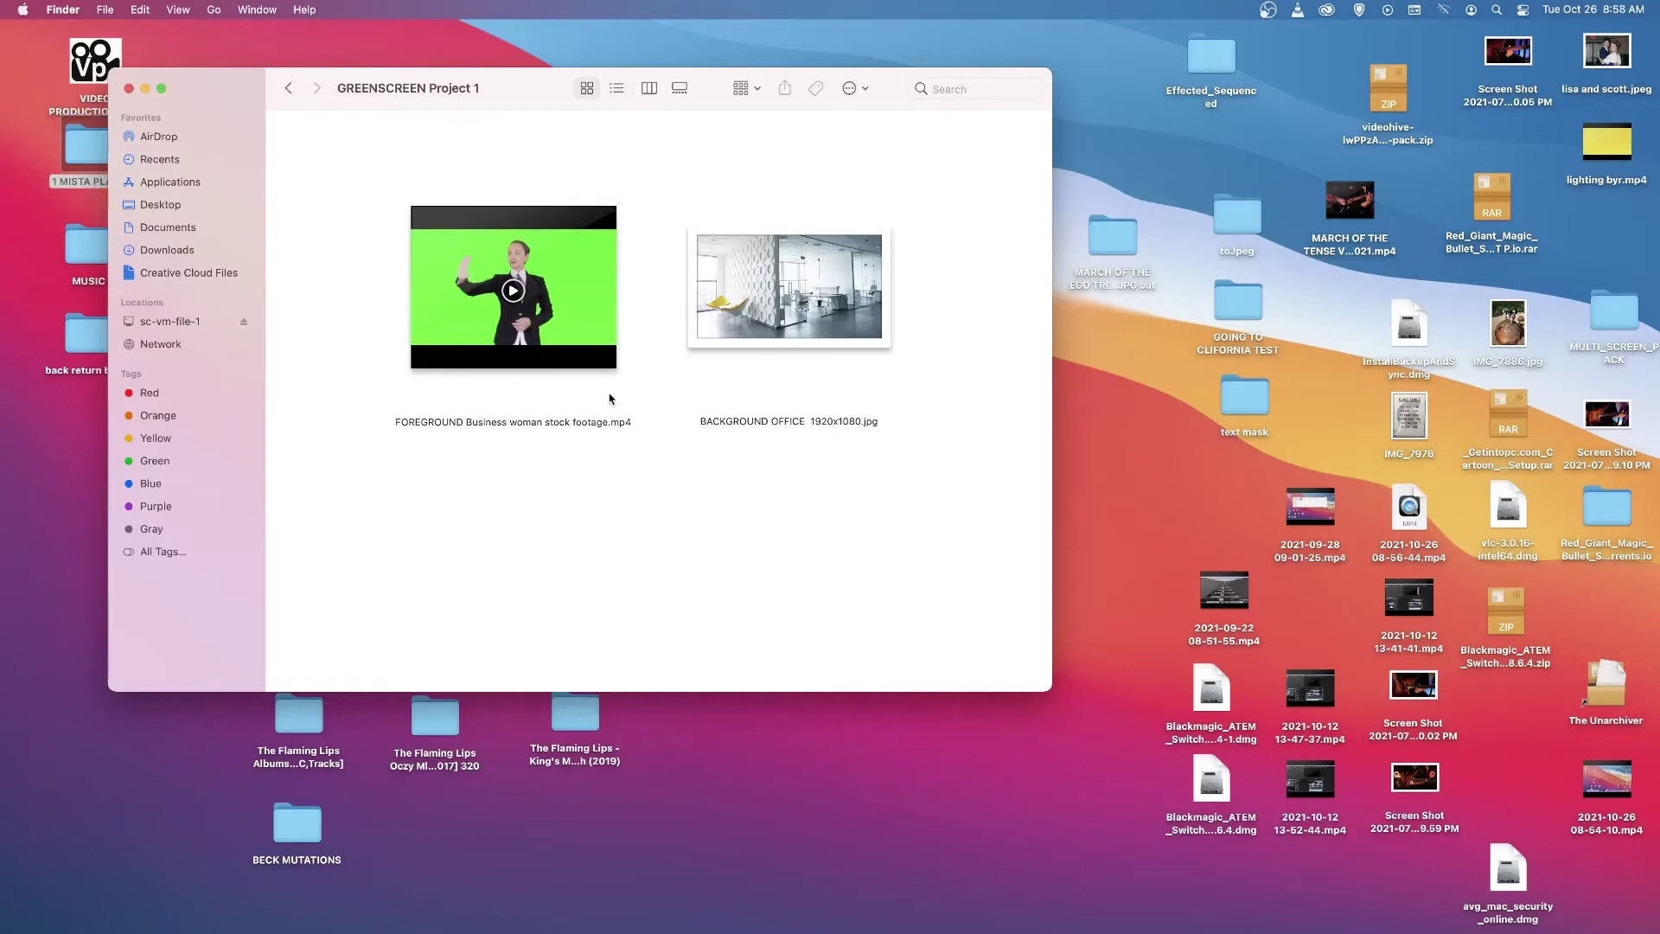
{"action": "left_click", "coordinate": [129, 89]}
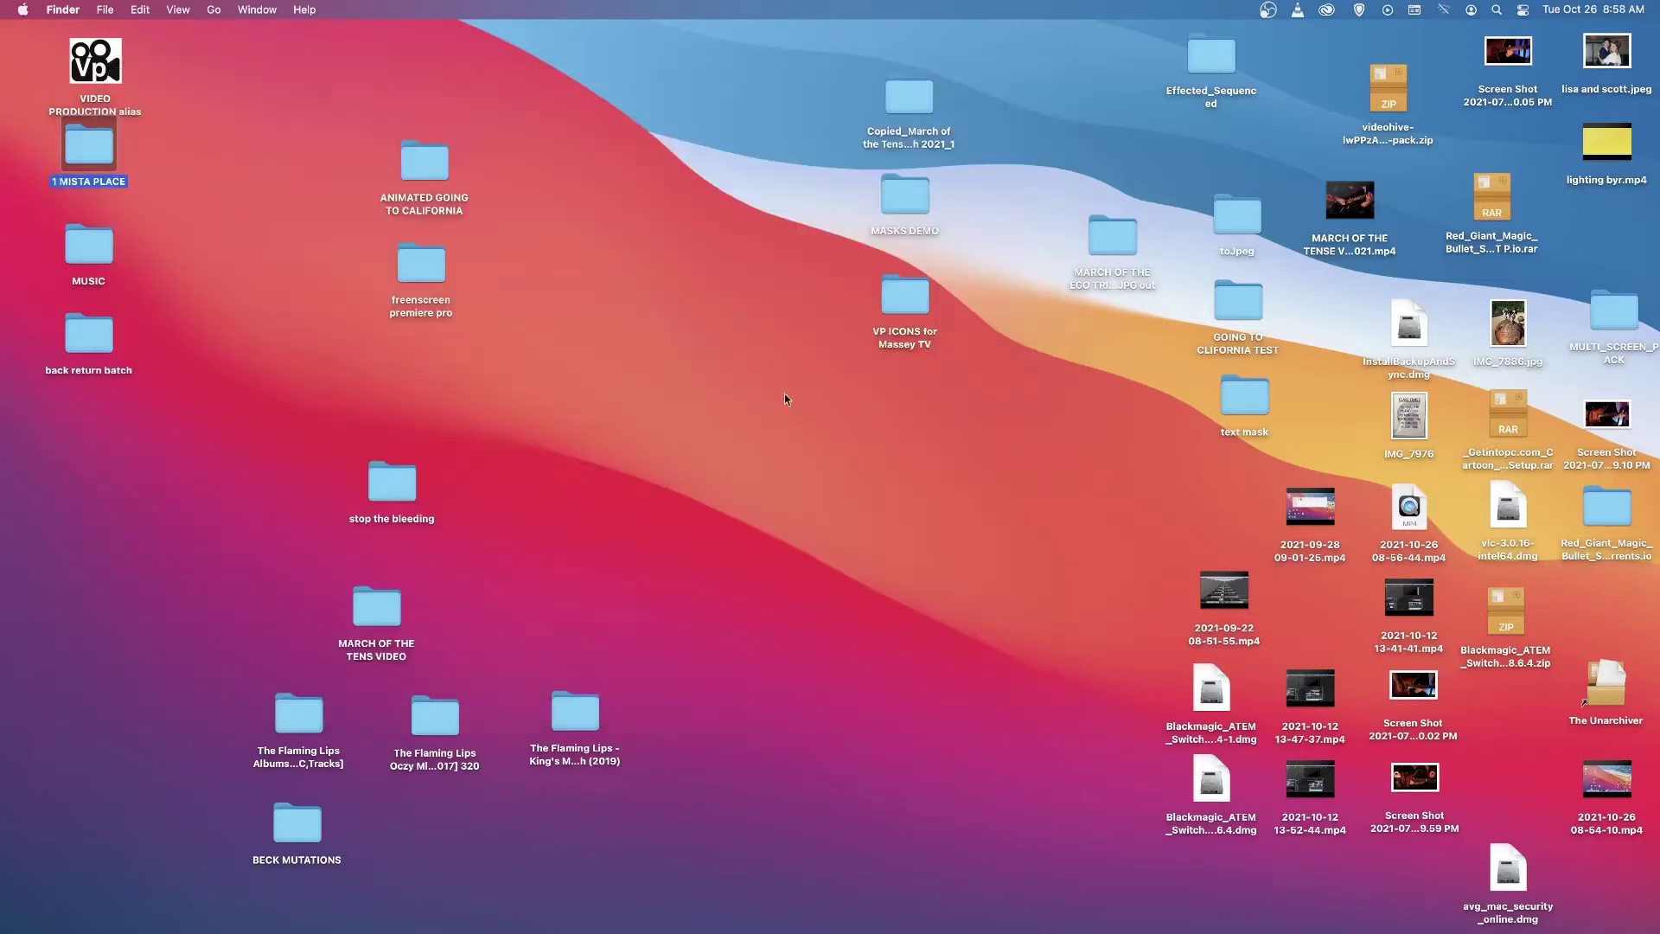
Switch to Adobe Premiere Pro 2021 and start a new project named with the owner's name followed by "VP20s S1 2021 Basic Greenscreen".
{"action": "mouse_move", "coordinate": [724, 930]}
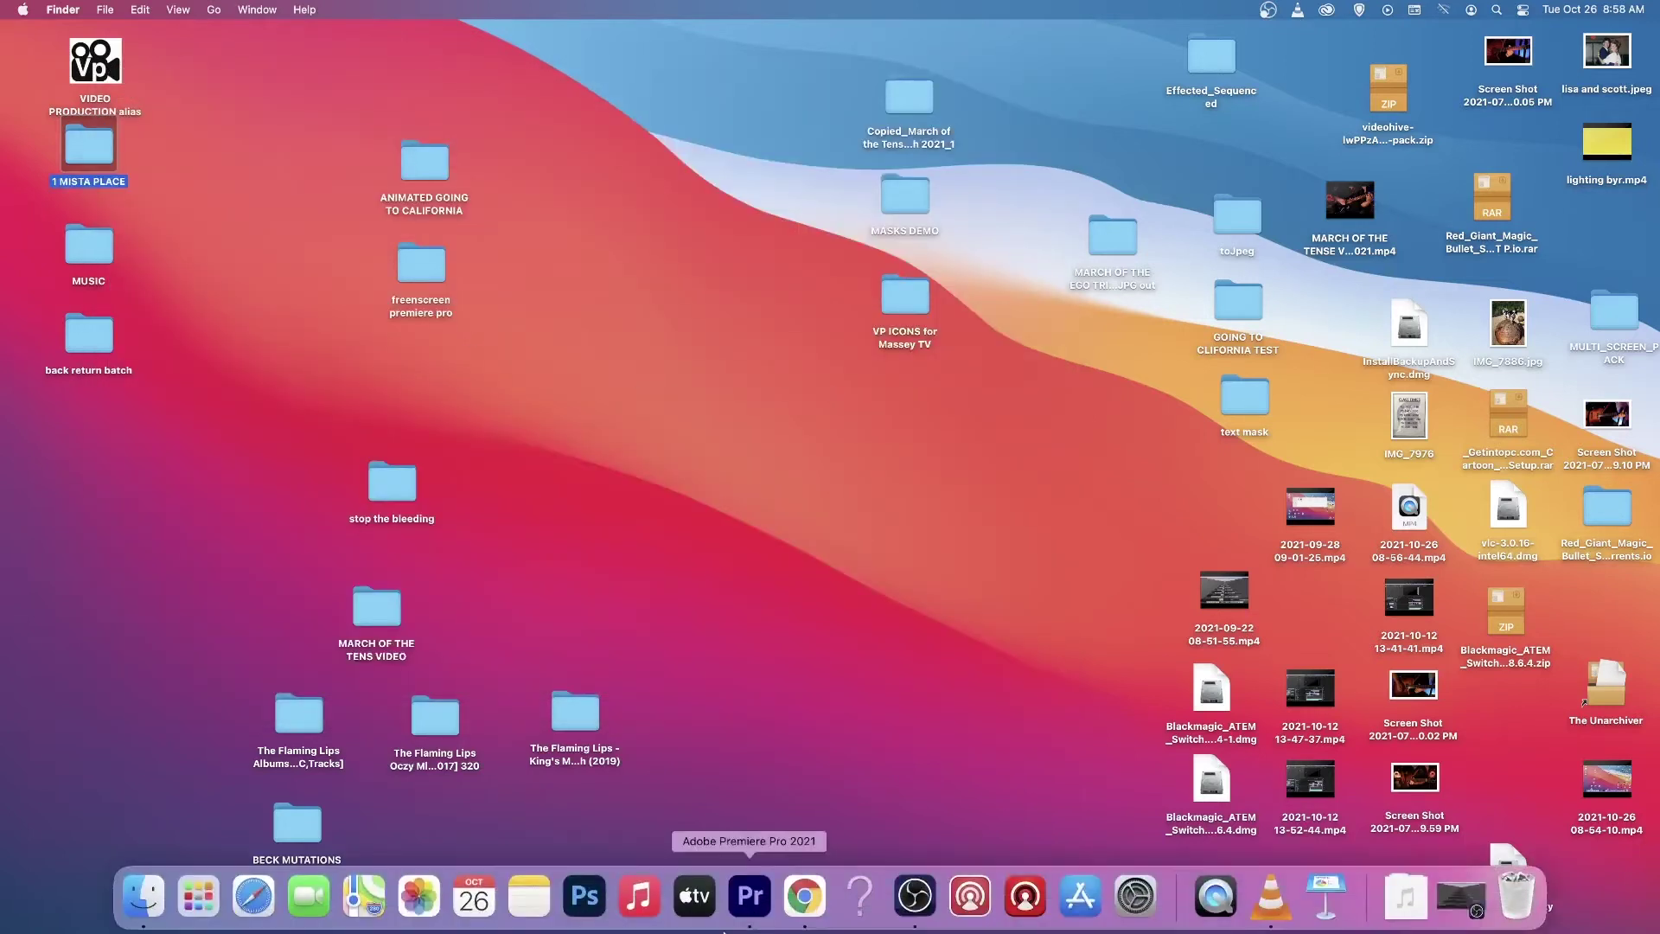
{"action": "left_click", "coordinate": [750, 895]}
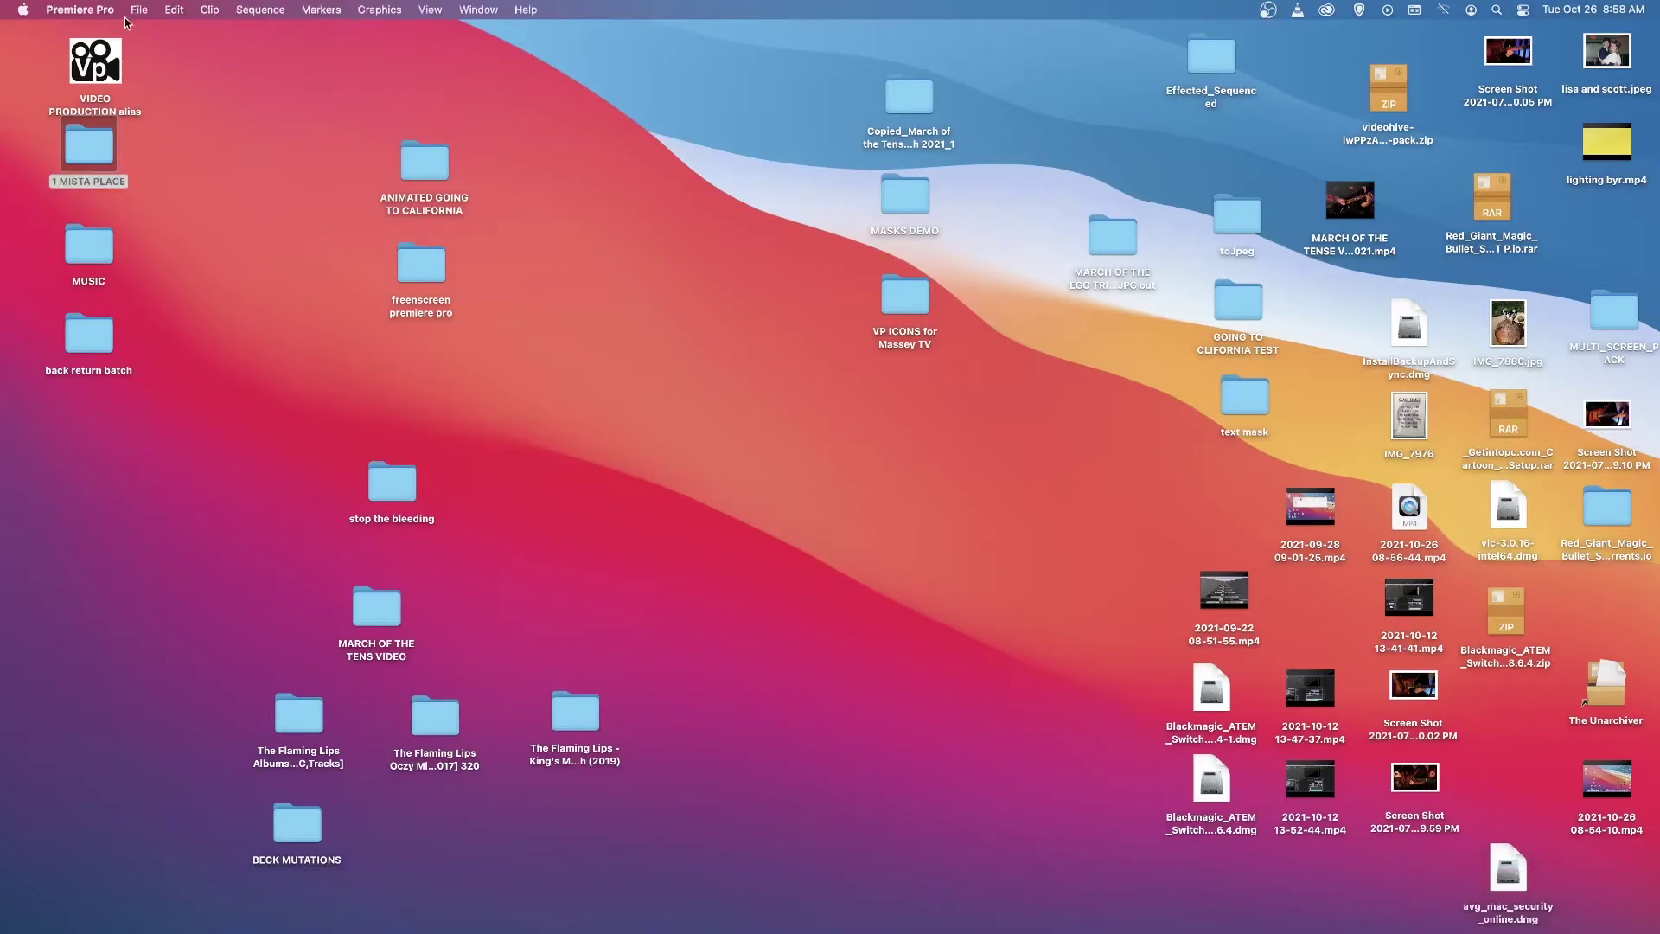
{"action": "left_click", "coordinate": [139, 10]}
{"action": "mouse_move", "coordinate": [286, 34]}
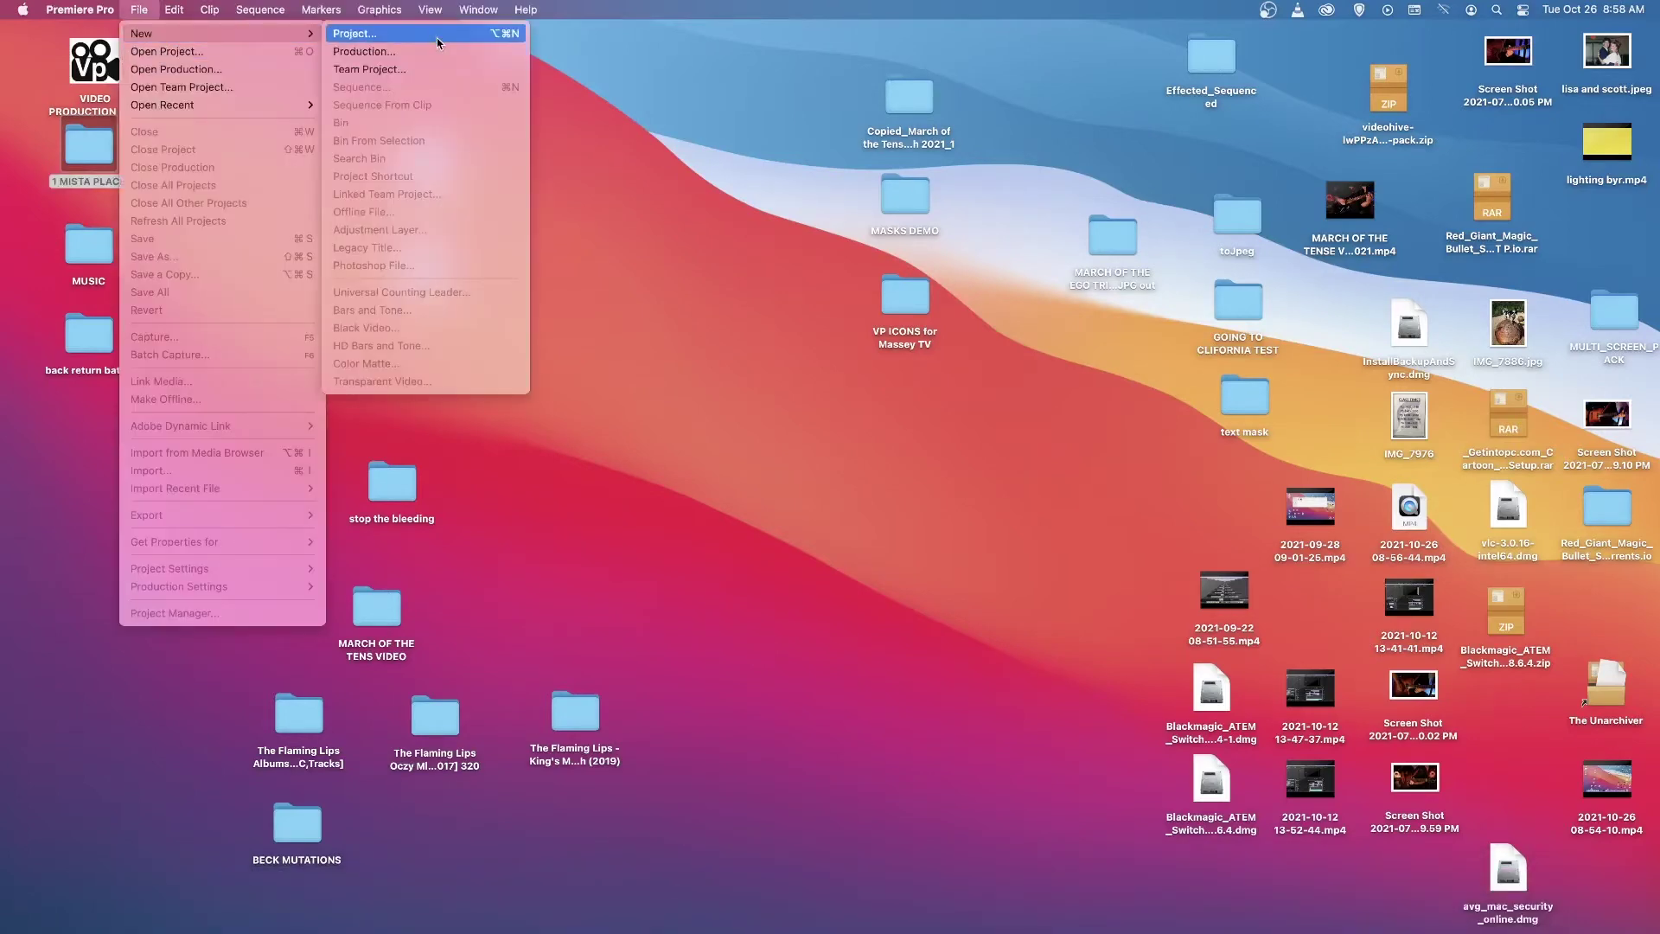
{"action": "left_click", "coordinate": [440, 39]}
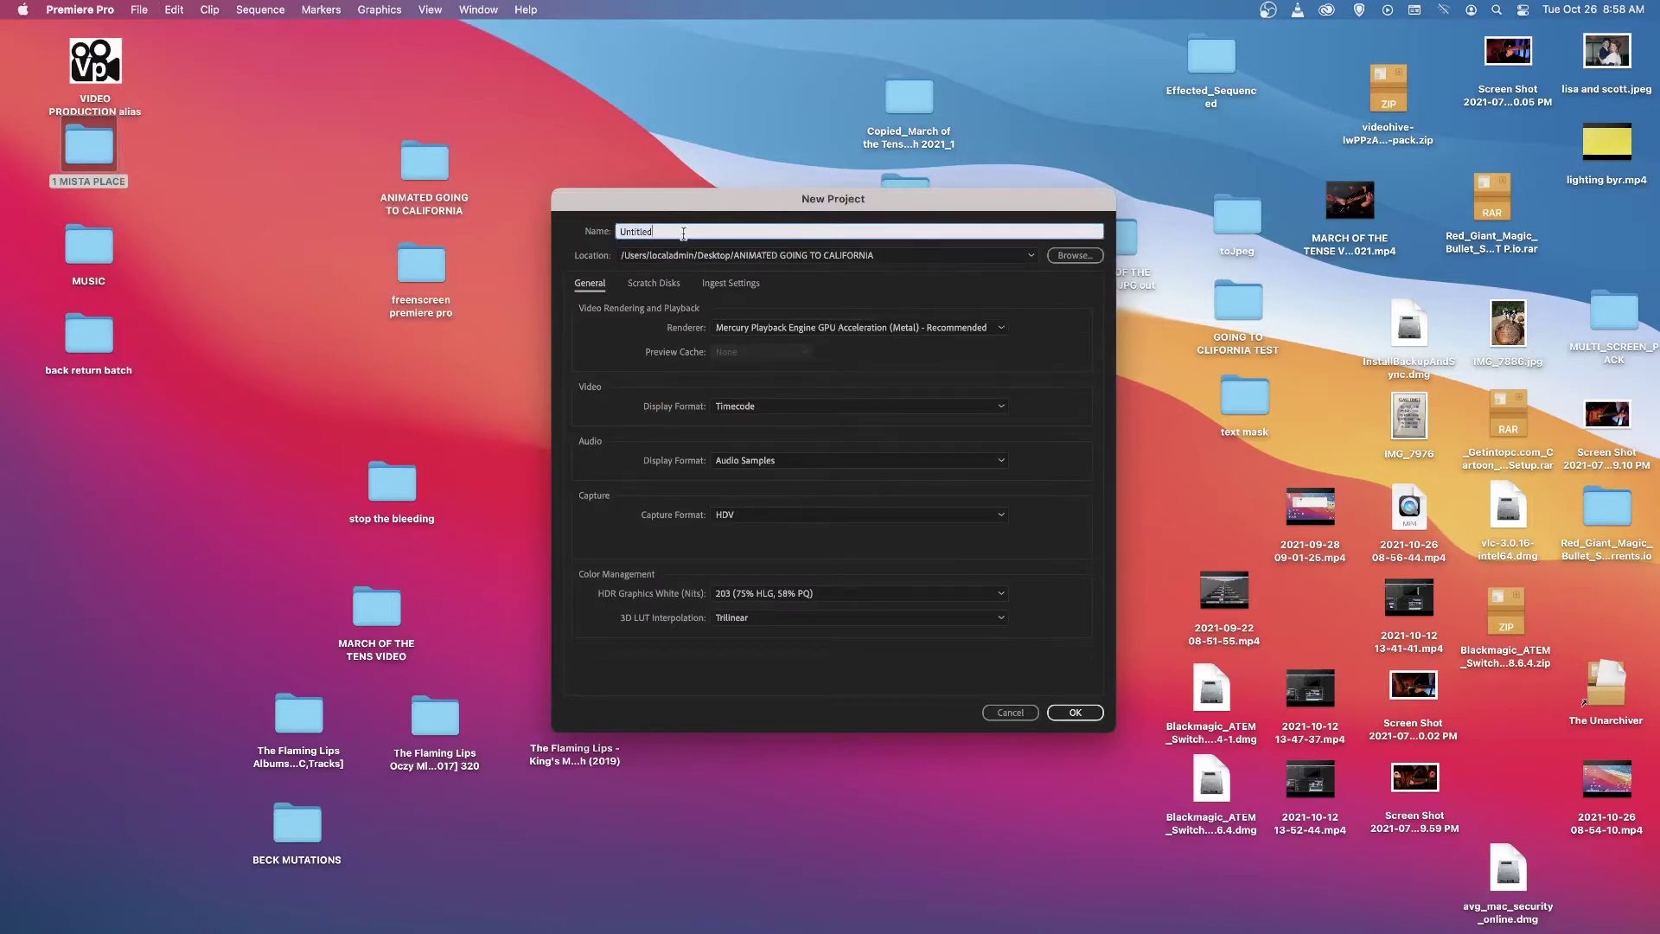
{"action": "type", "text": "Mi"}
Set the project location to the GREENSCREEN Project 1 folder in VP20s > 2 VIDEO and create the project.
{"action": "left_click", "coordinate": [1075, 255]}
{"action": "left_click", "coordinate": [675, 325]}
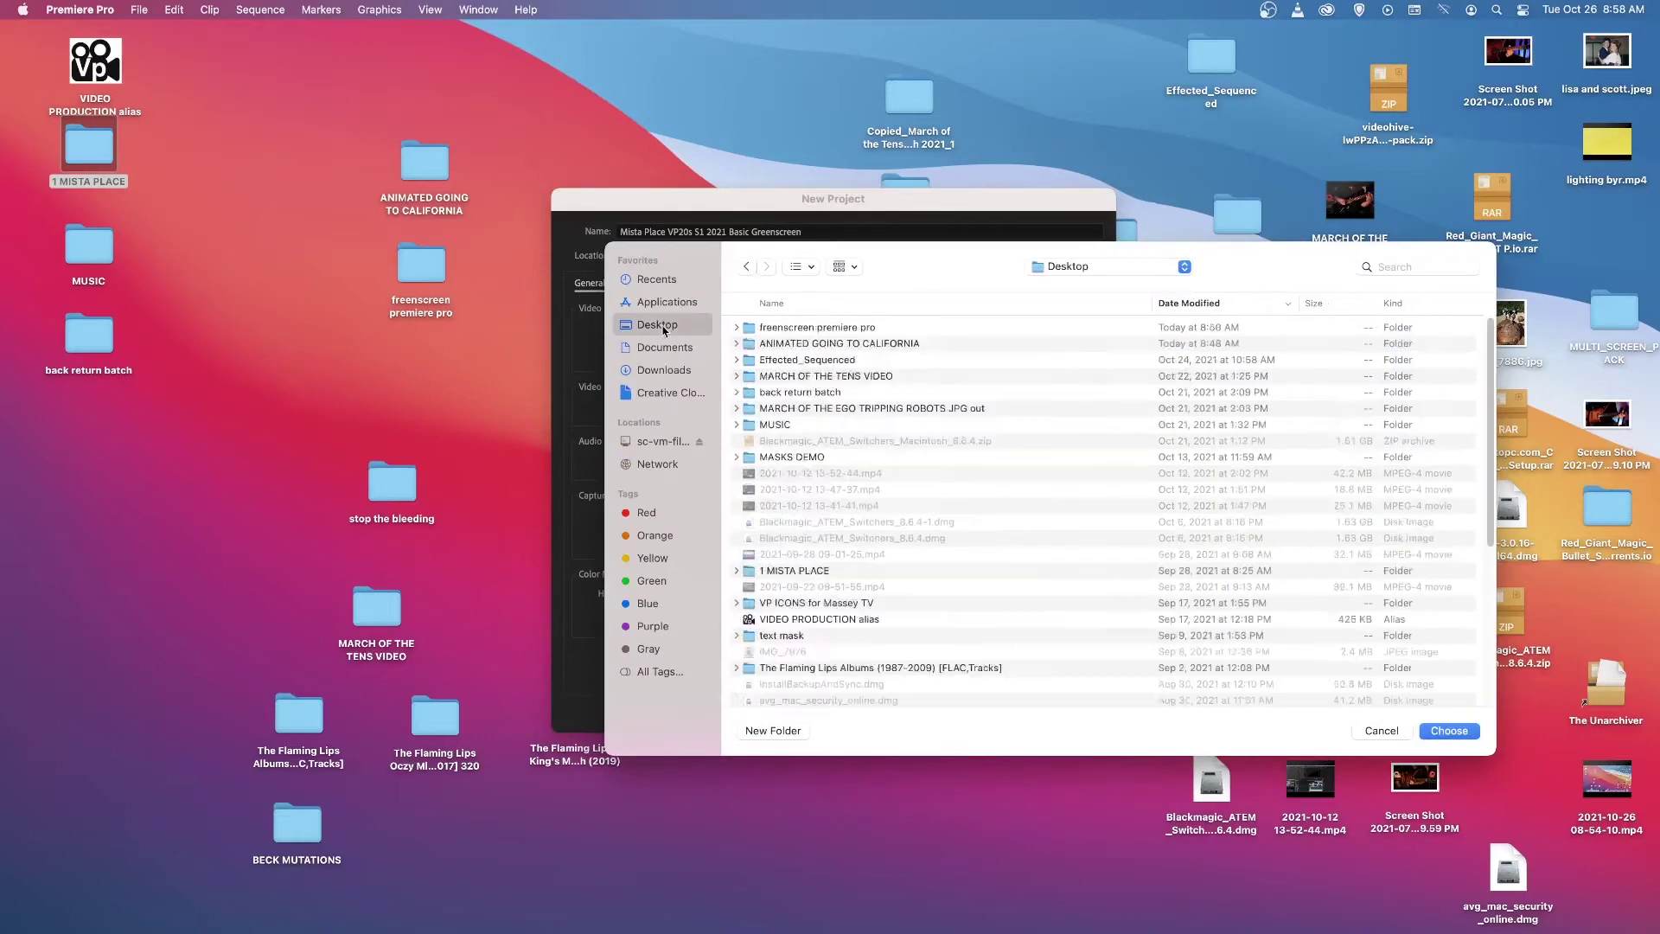
{"action": "left_click", "coordinate": [809, 274]}
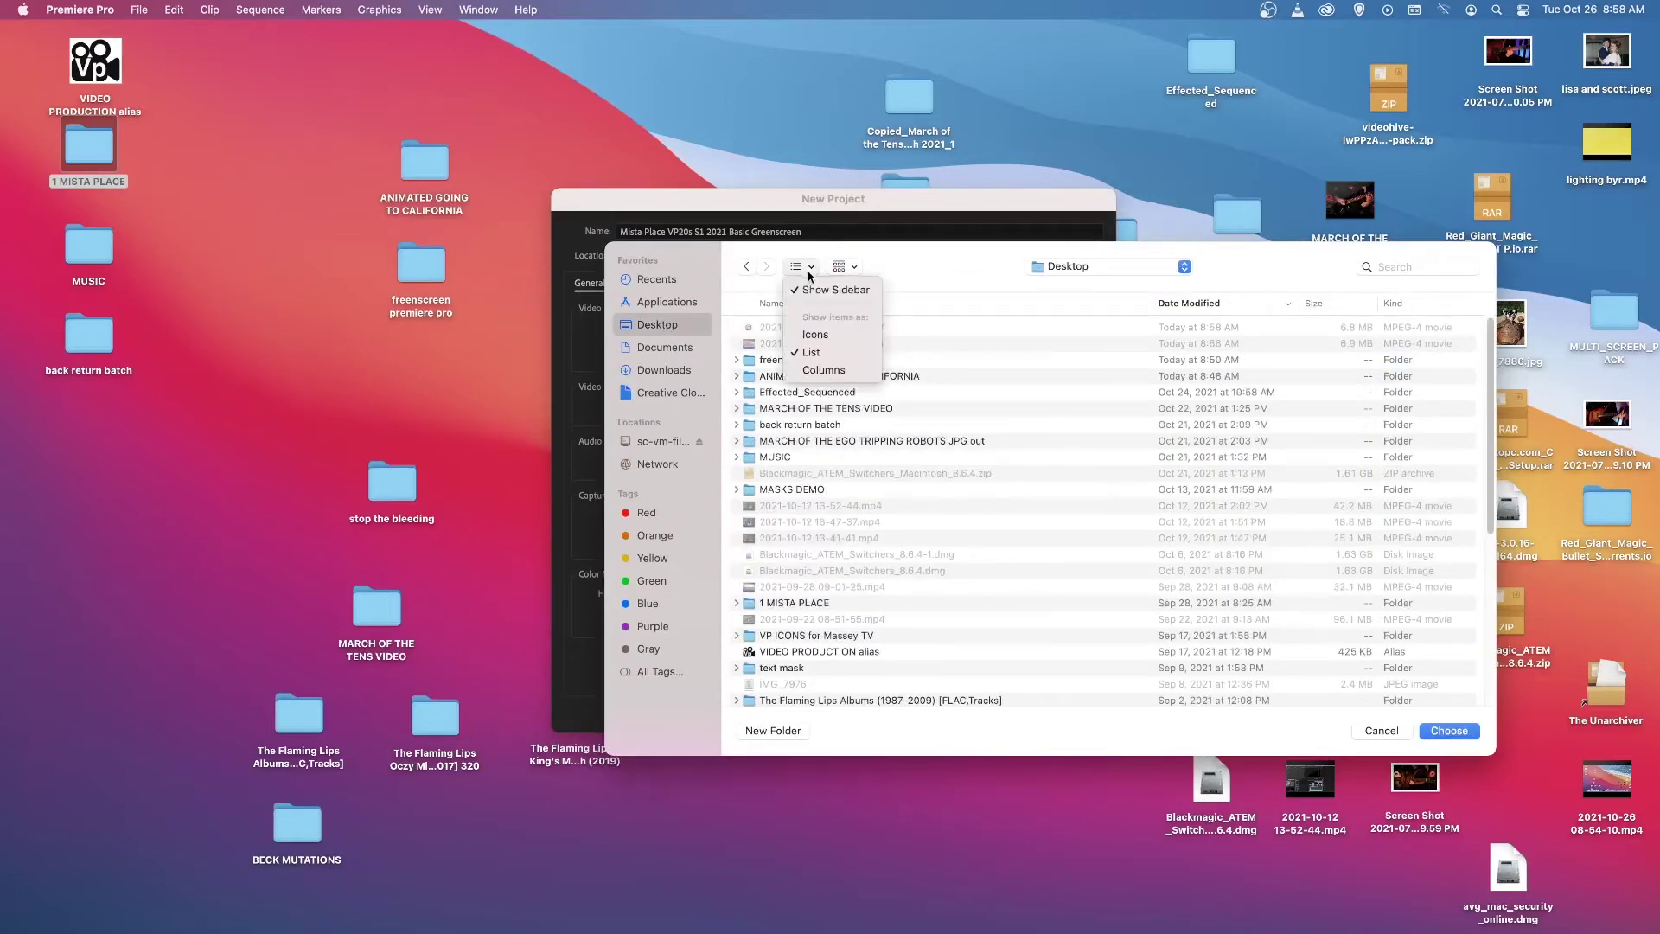
{"action": "left_click", "coordinate": [819, 337]}
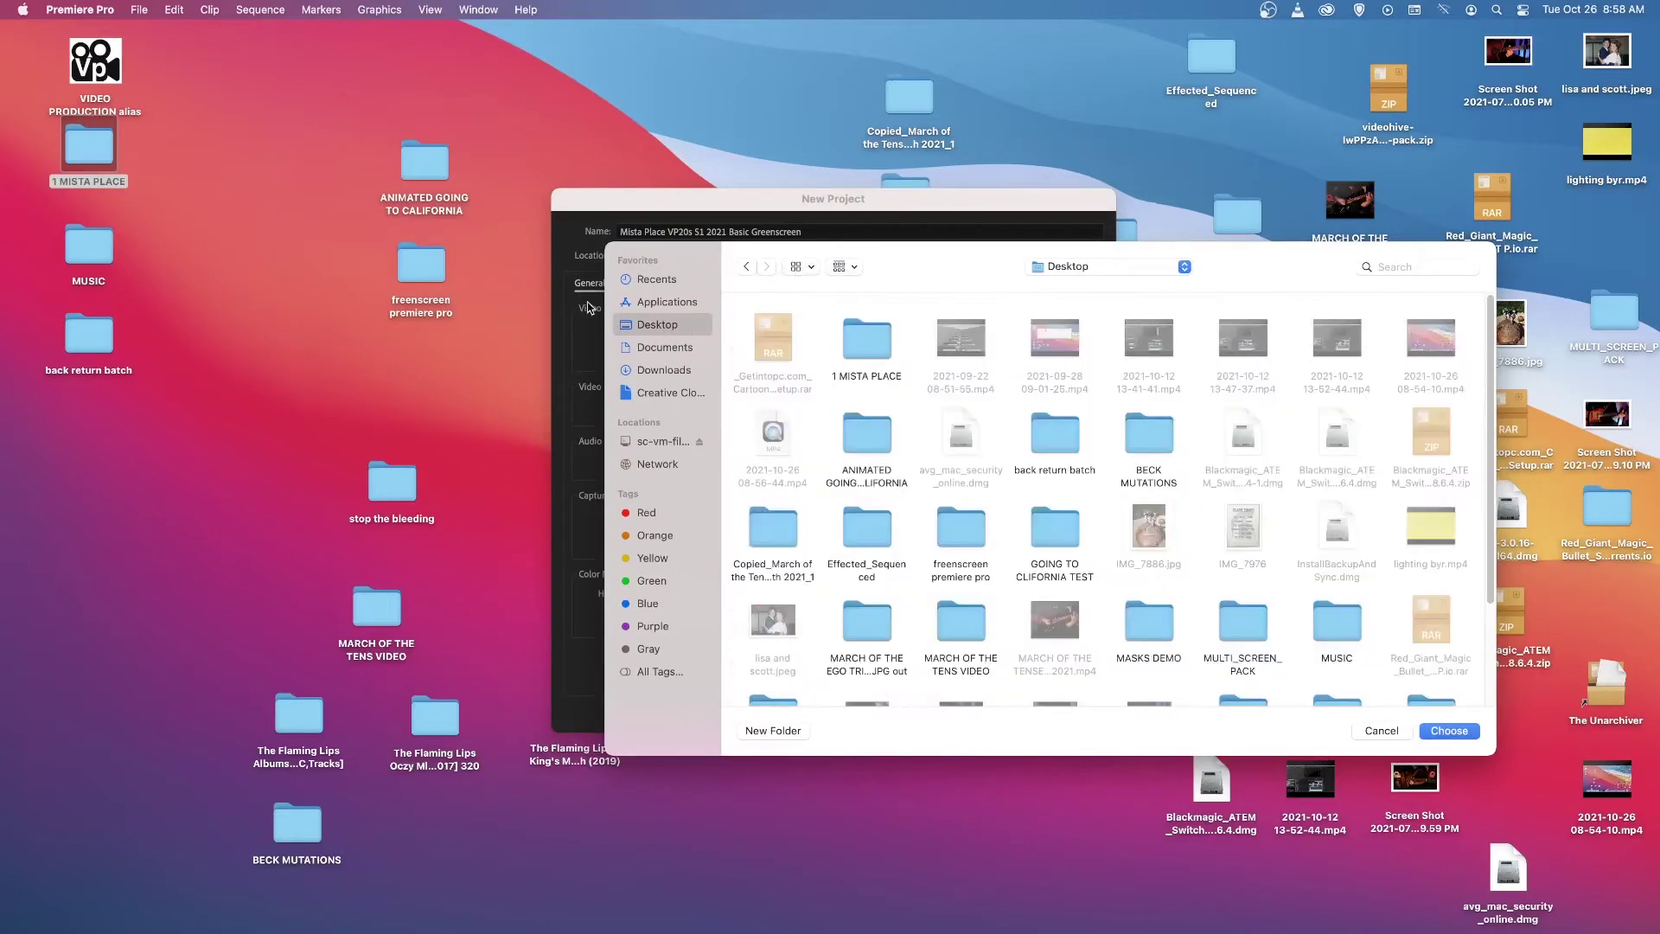
{"action": "double_click", "coordinate": [844, 342]}
{"action": "double_click", "coordinate": [844, 342]}
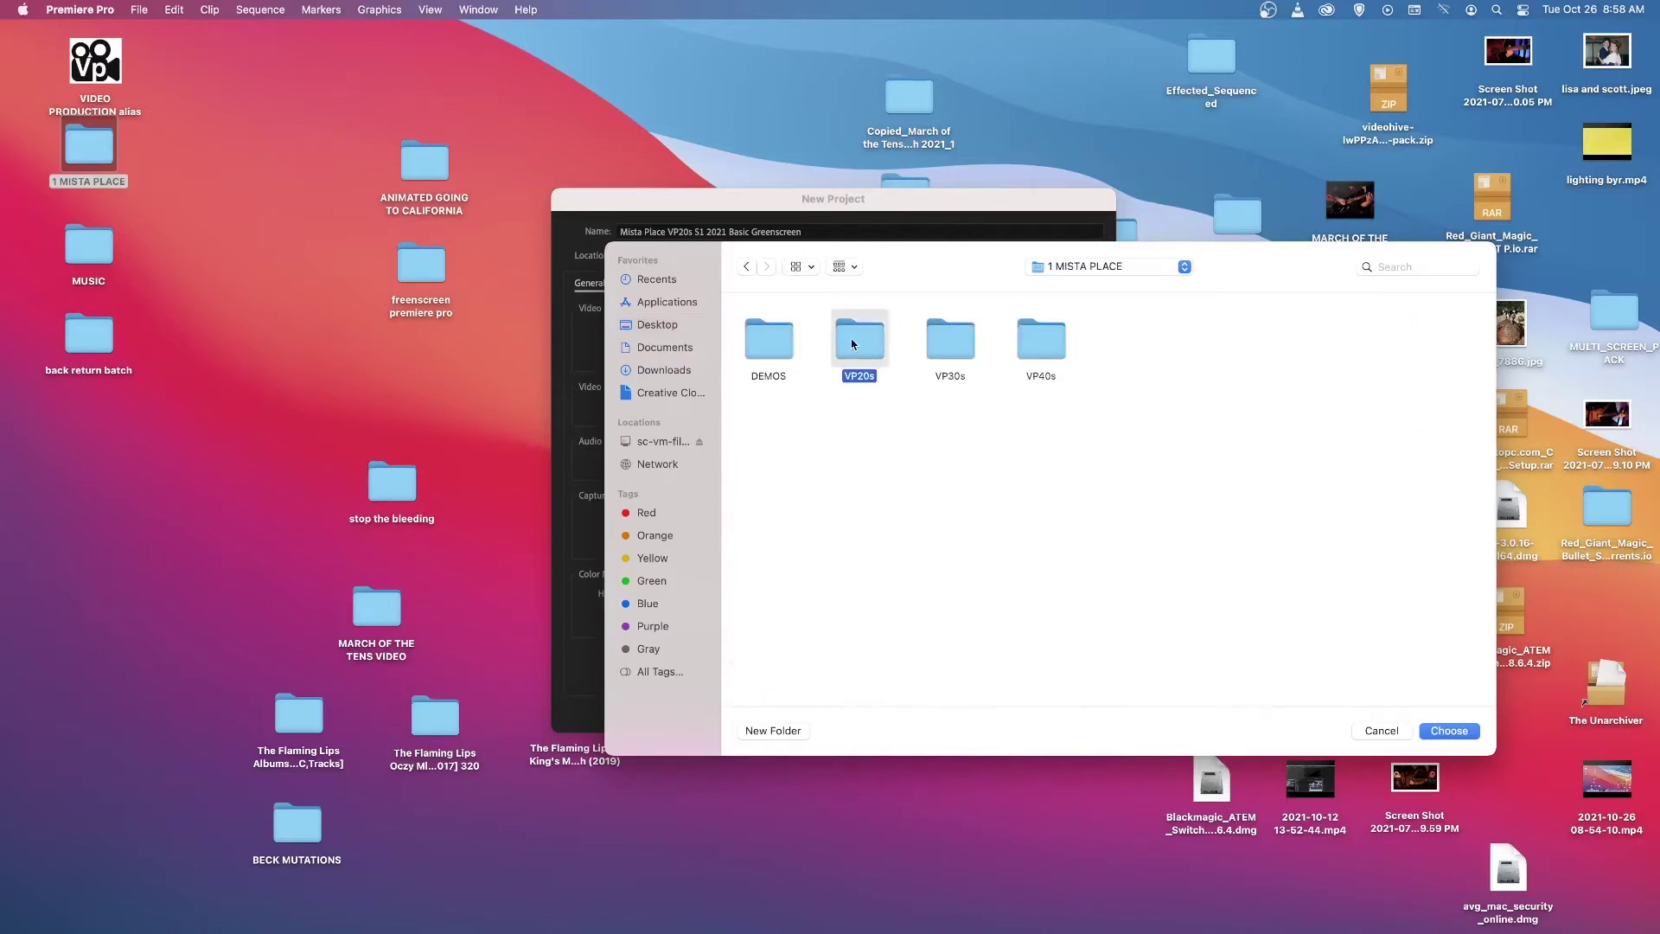
{"action": "double_click", "coordinate": [863, 350]}
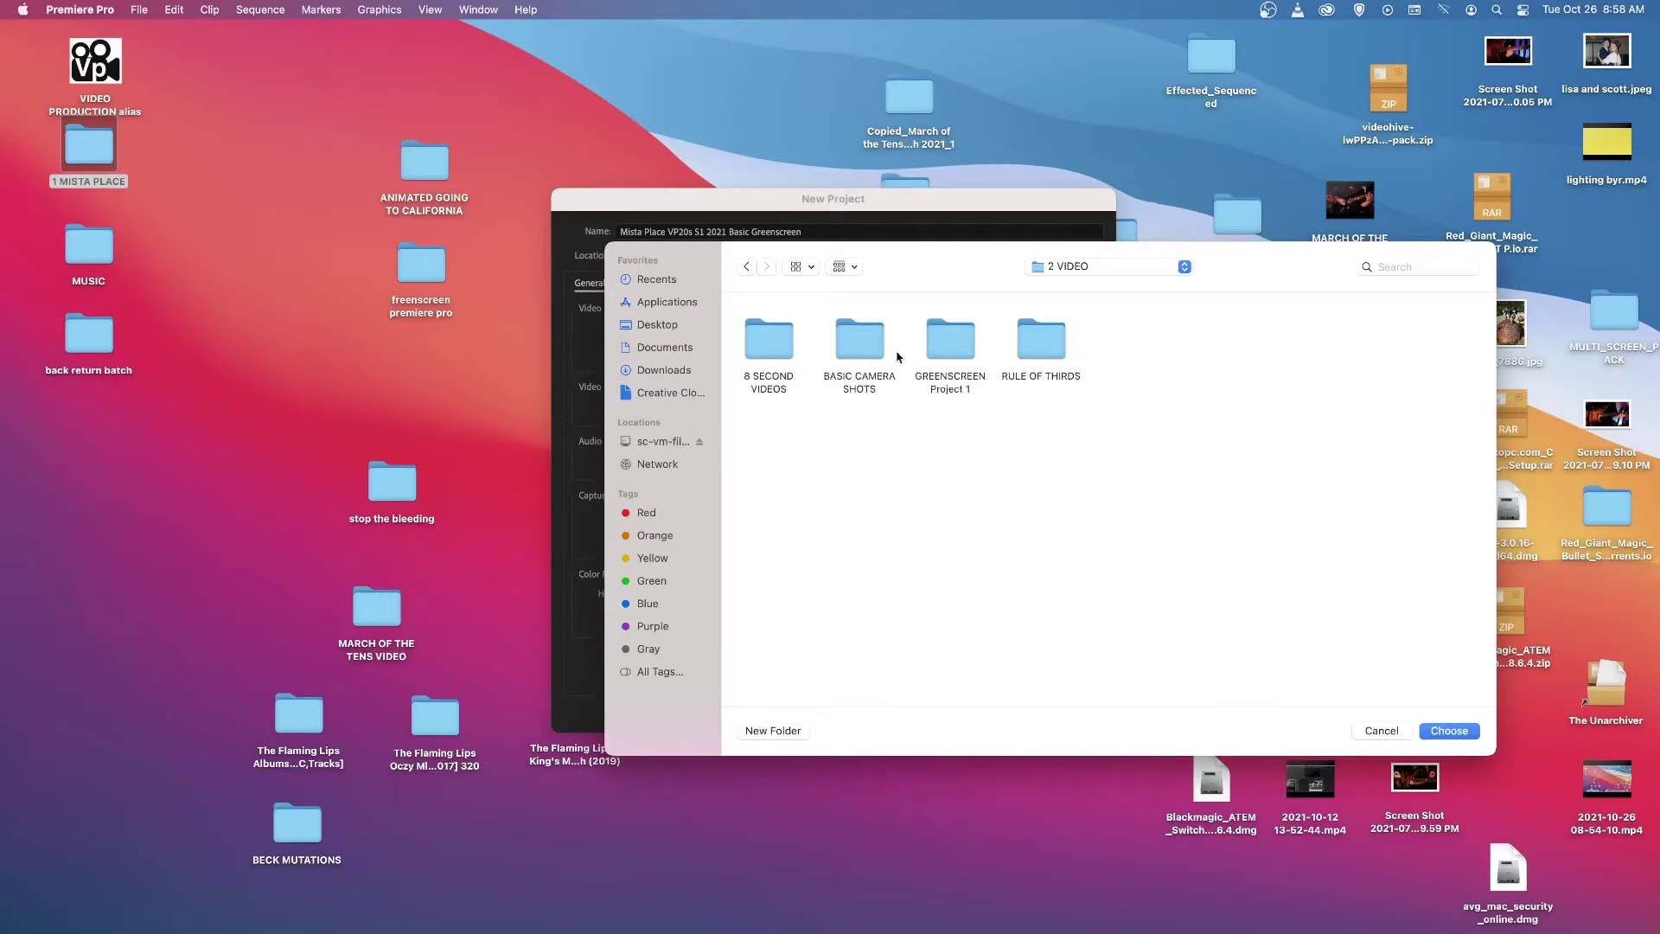
{"action": "left_click", "coordinate": [958, 346]}
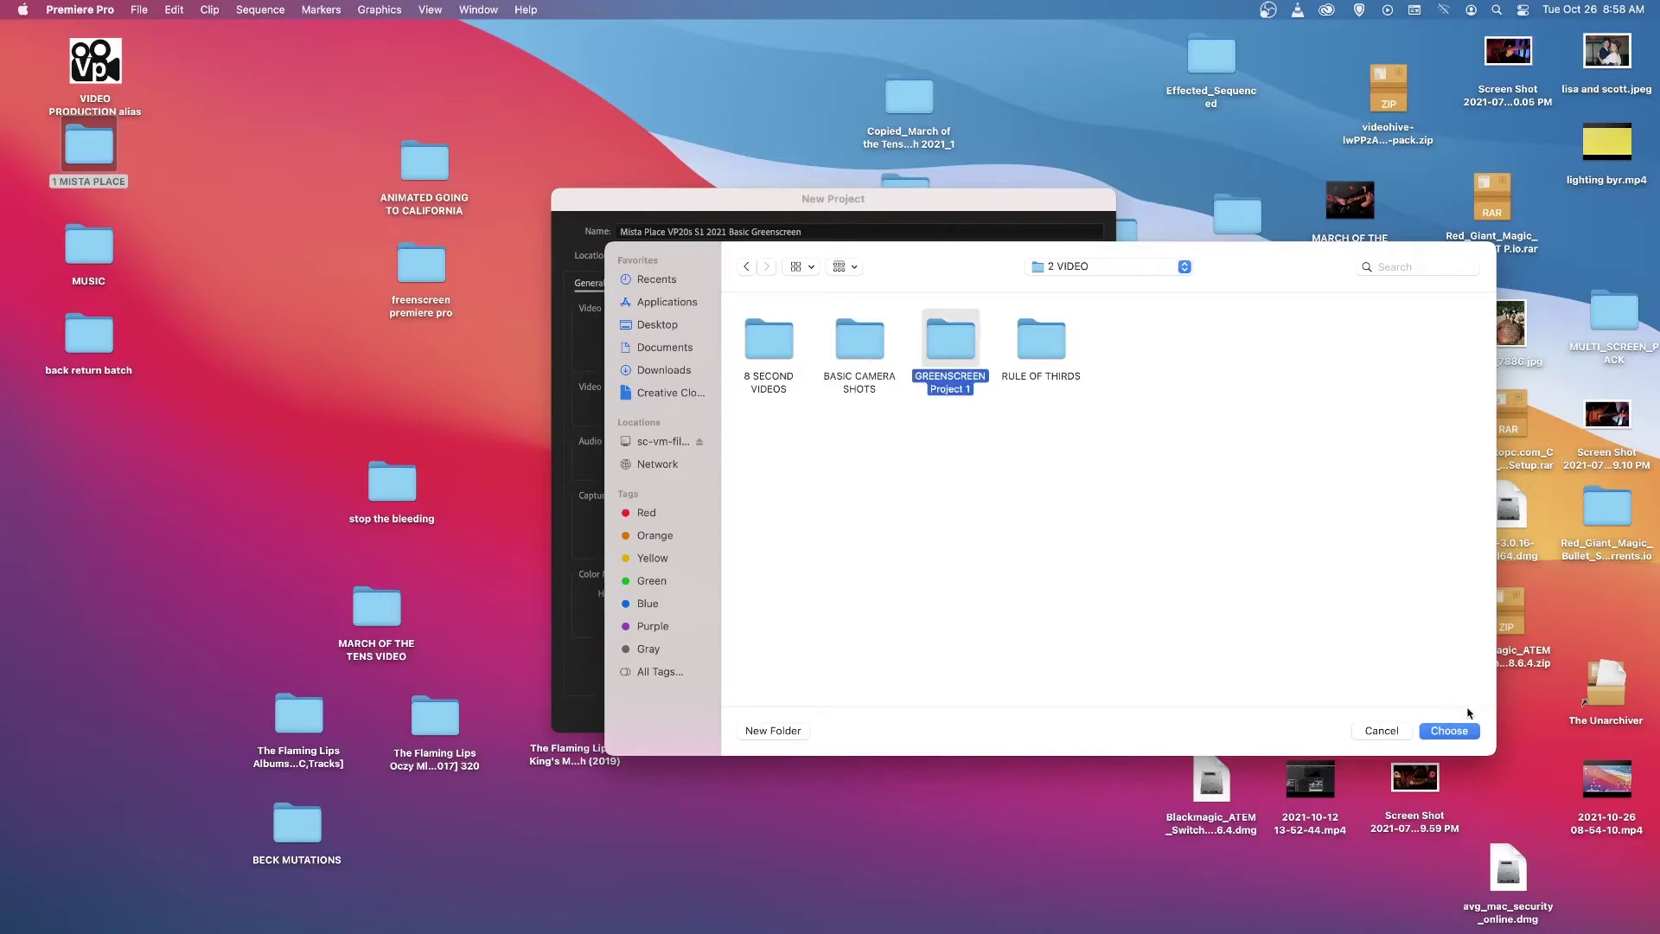
{"action": "left_click", "coordinate": [1449, 732]}
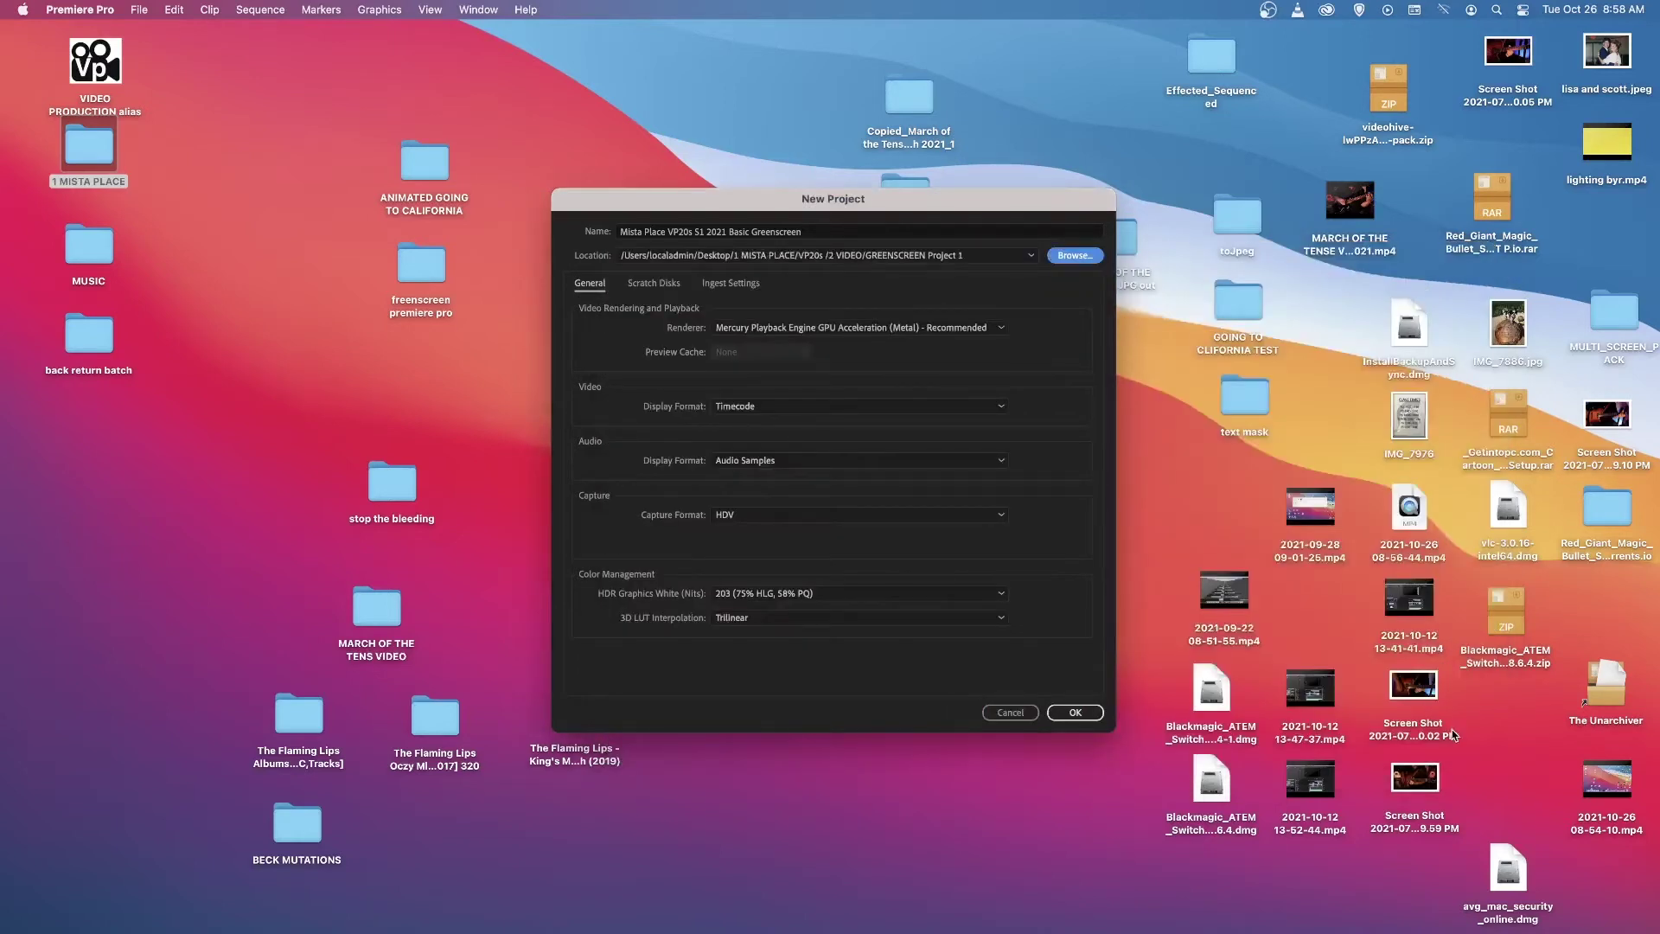
{"action": "left_click", "coordinate": [1086, 718]}
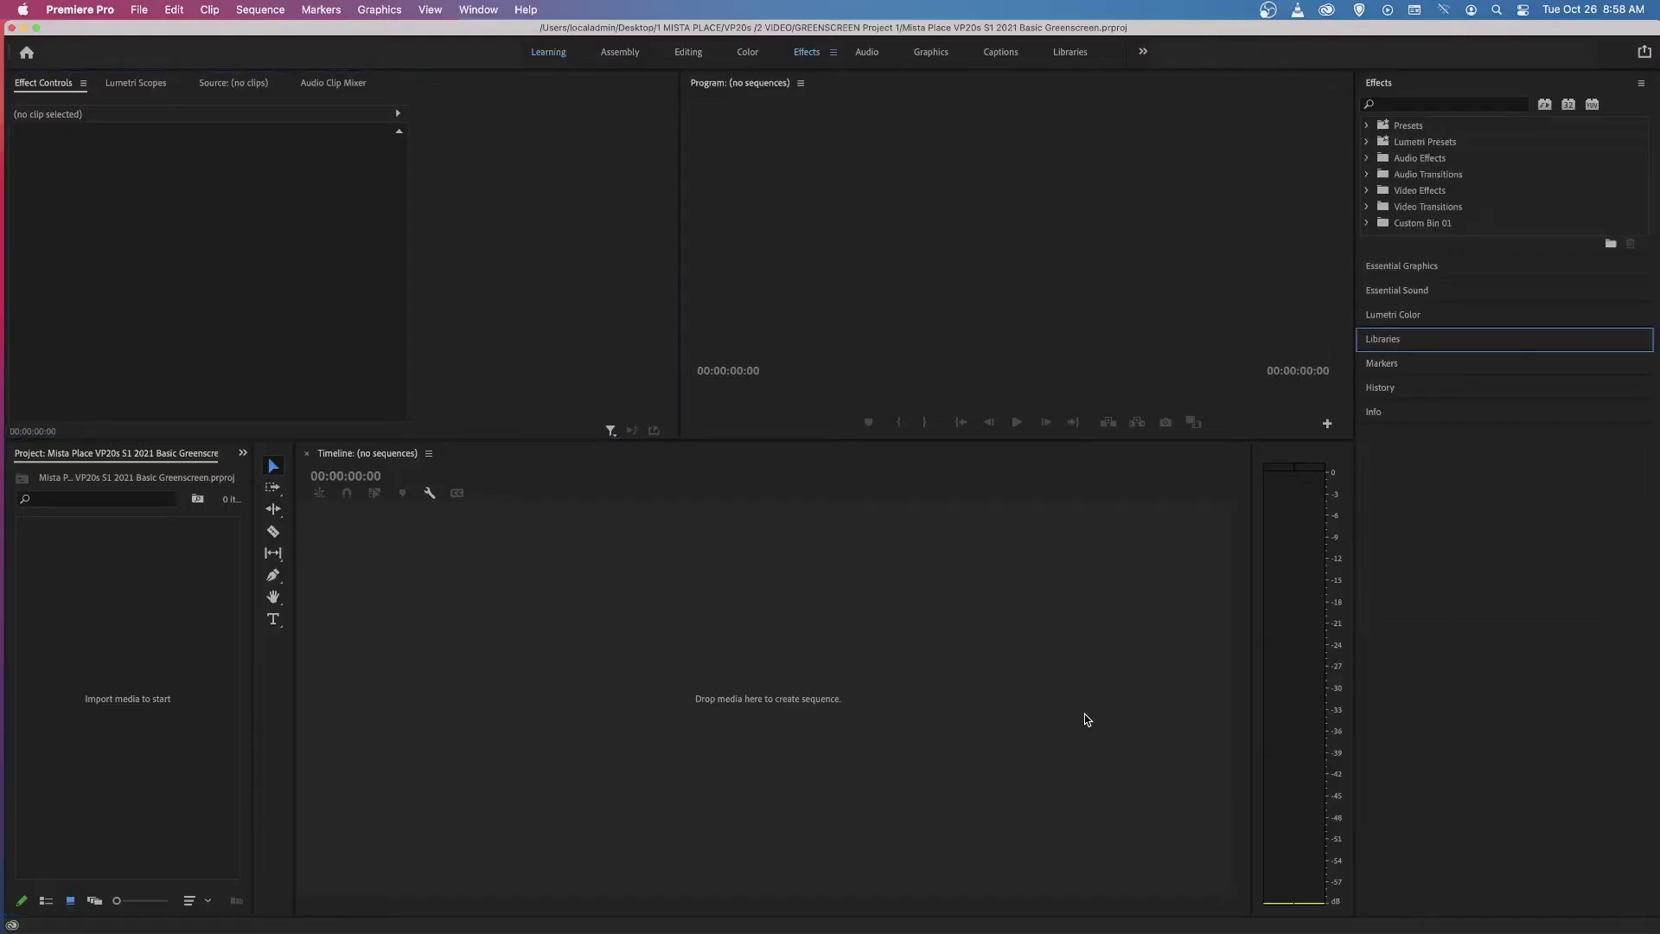
Import the BACKGROUND OFFICE image and the FOREGROUND Business woman video from the freenscreen premiere pro folder.
{"action": "double_click", "coordinate": [143, 674]}
{"action": "left_click_drag", "start_coordinate": [795, 304], "coordinate": [512, 197]}
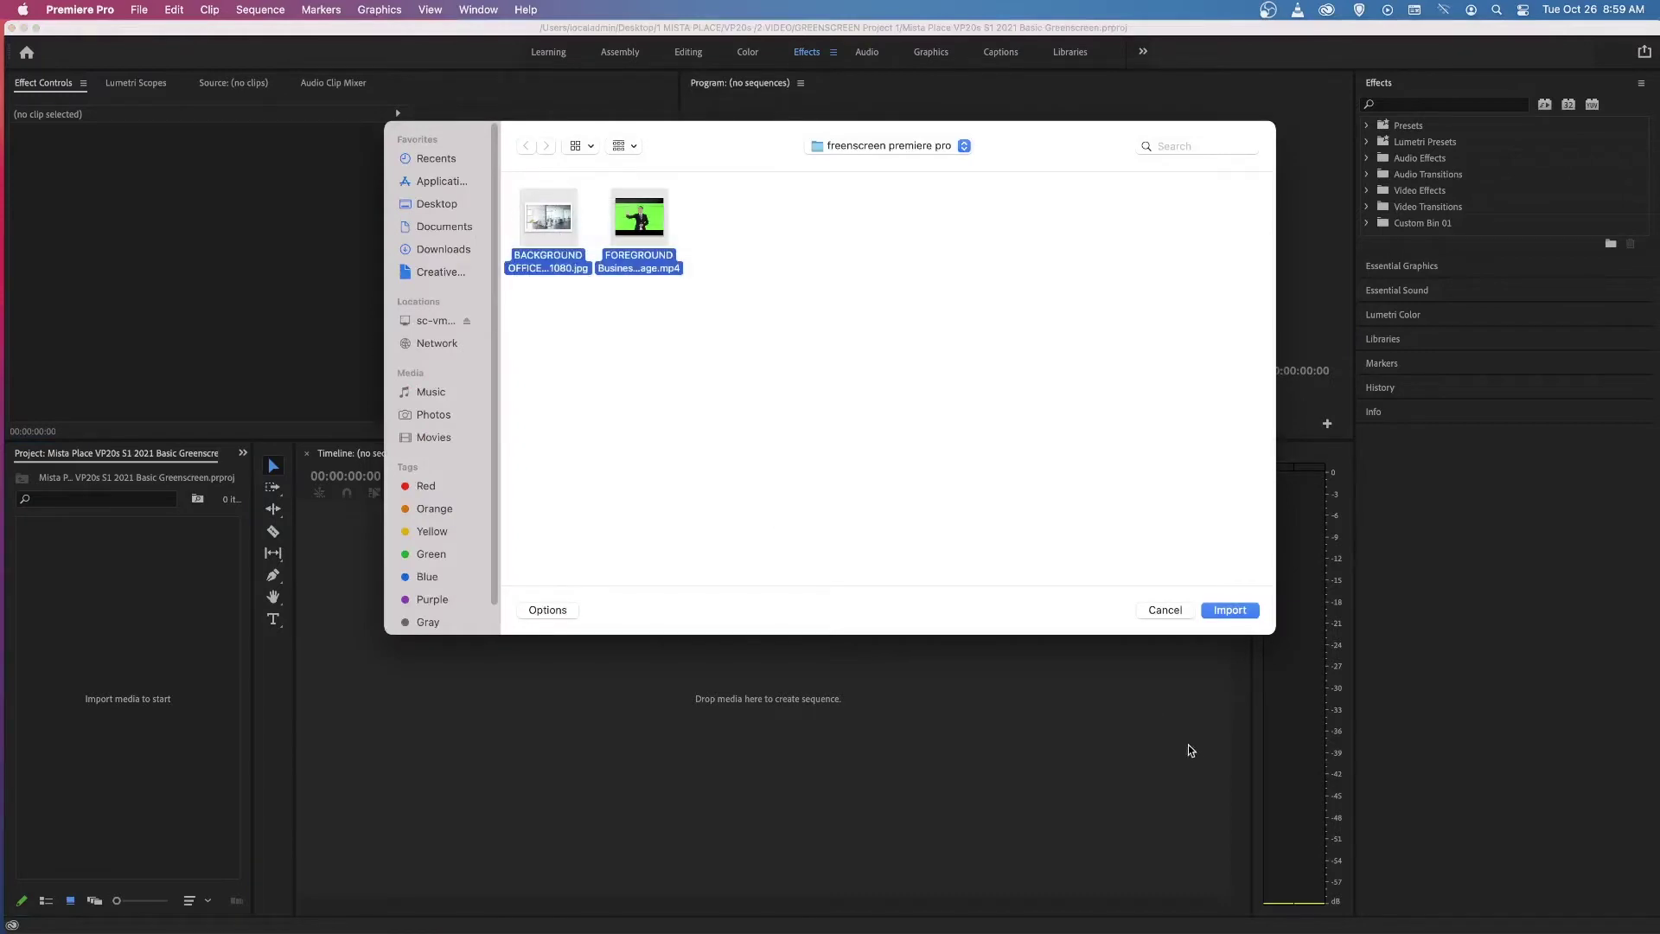
{"action": "left_click", "coordinate": [1239, 612]}
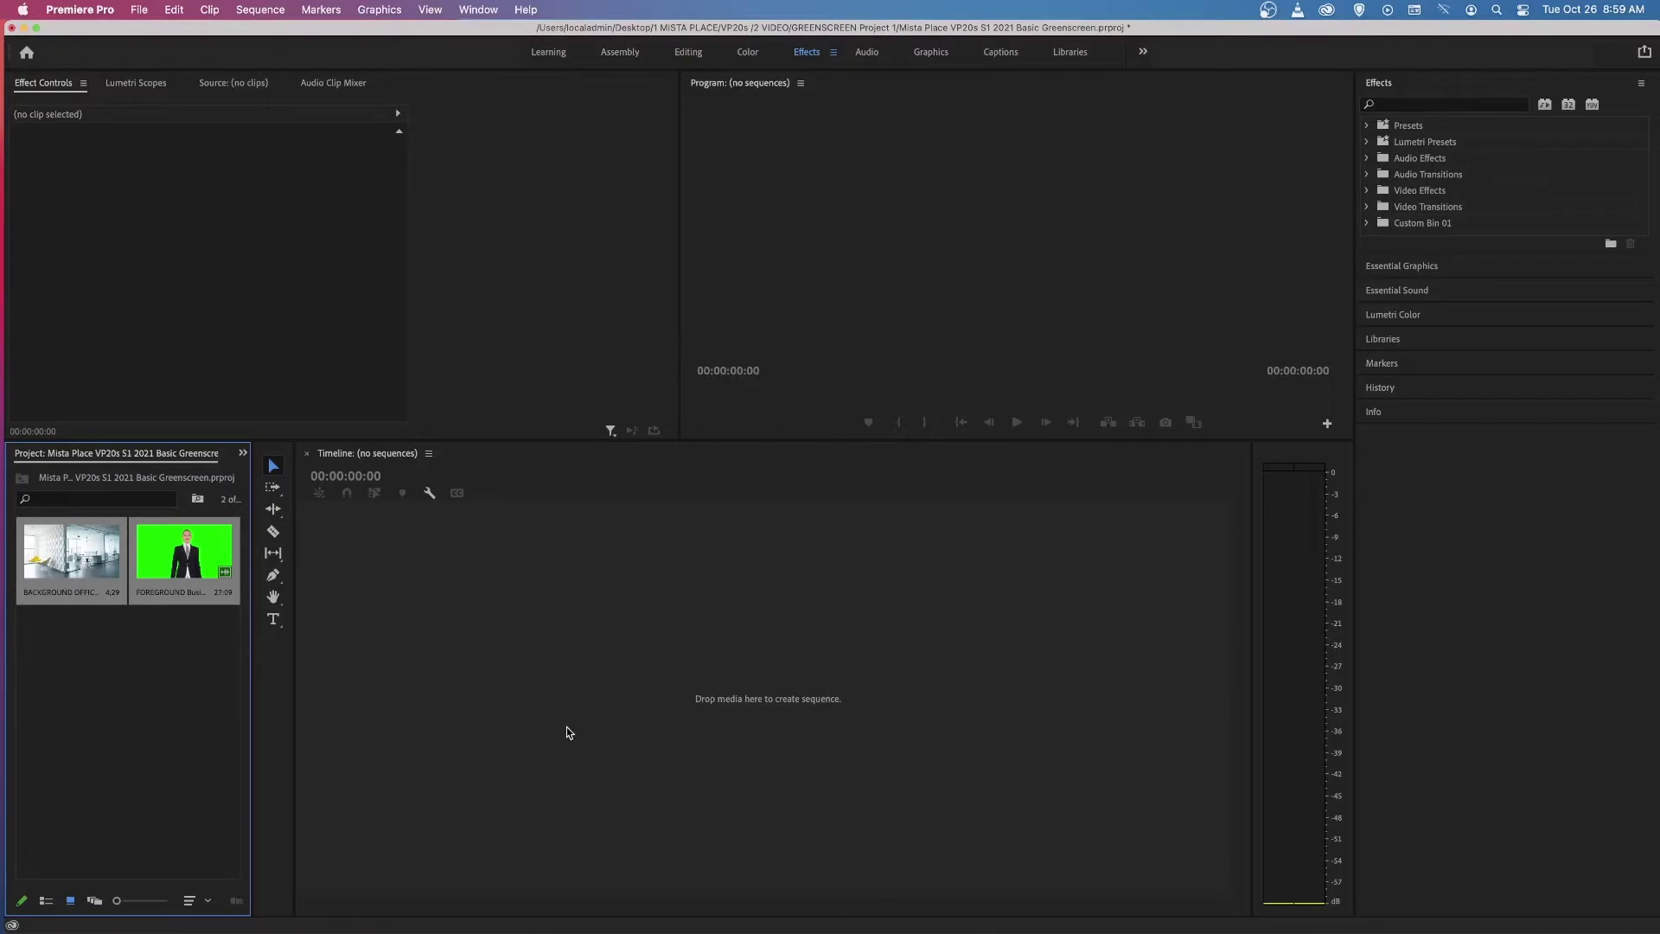
{"action": "left_click", "coordinate": [150, 691]}
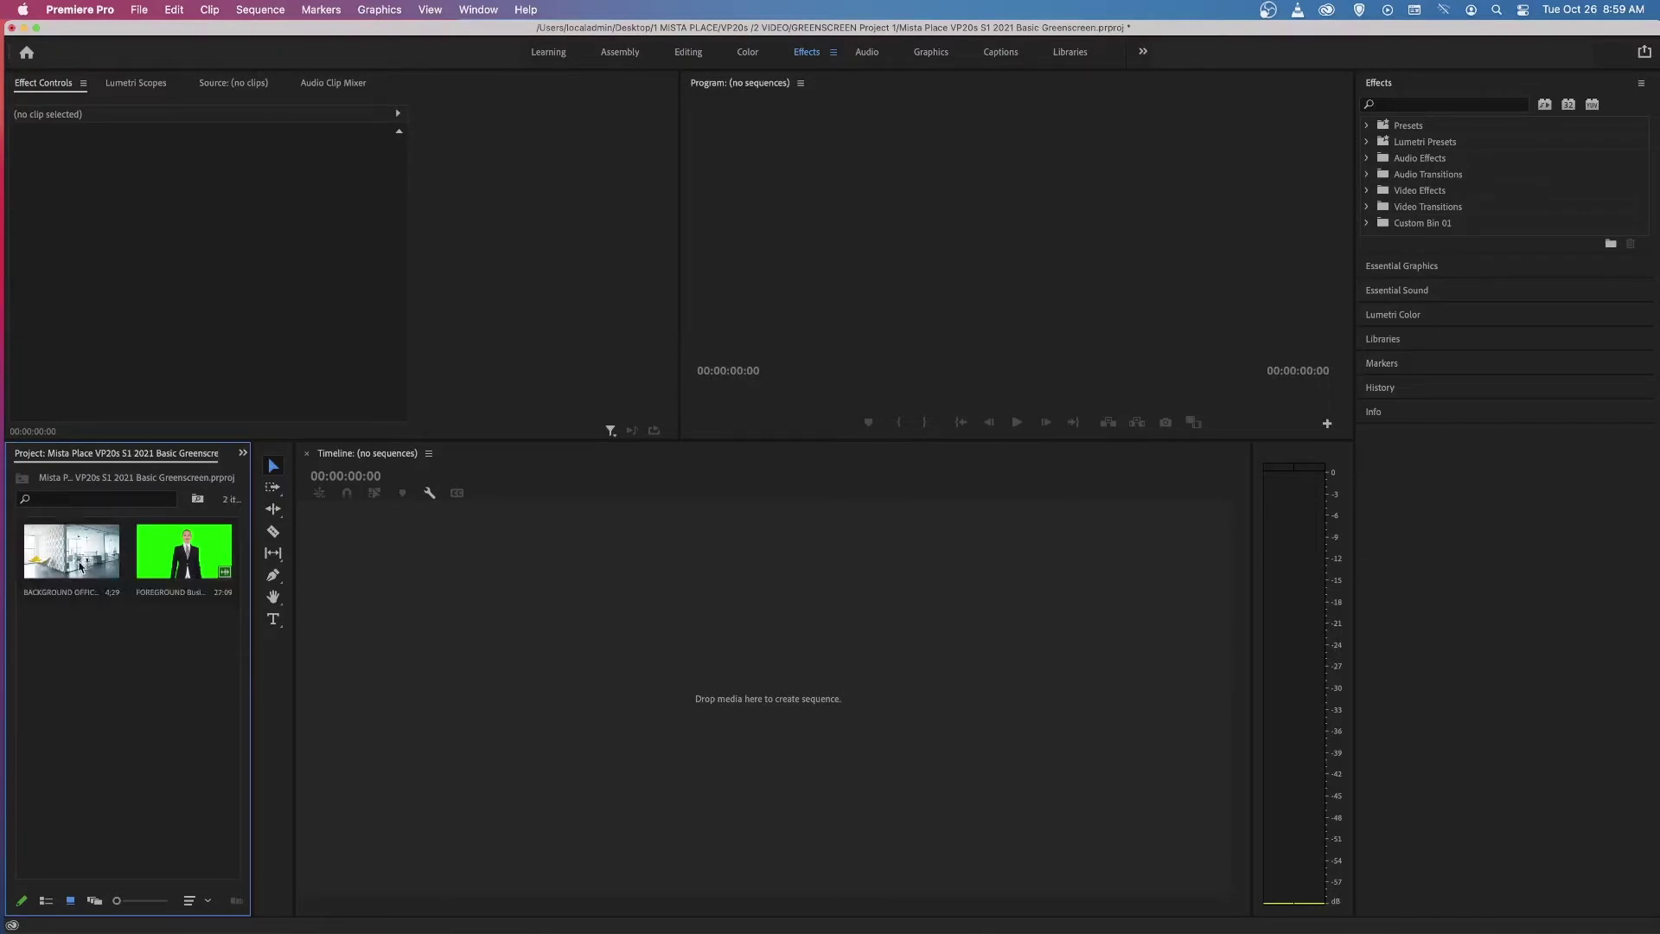
Create a new sequence from the BACKGROUND OFFICE 1920x1080 image.
{"action": "left_click_drag", "start_coordinate": [79, 565], "coordinate": [463, 675]}
{"action": "left_click_drag", "start_coordinate": [105, 653], "coordinate": [97, 633]}
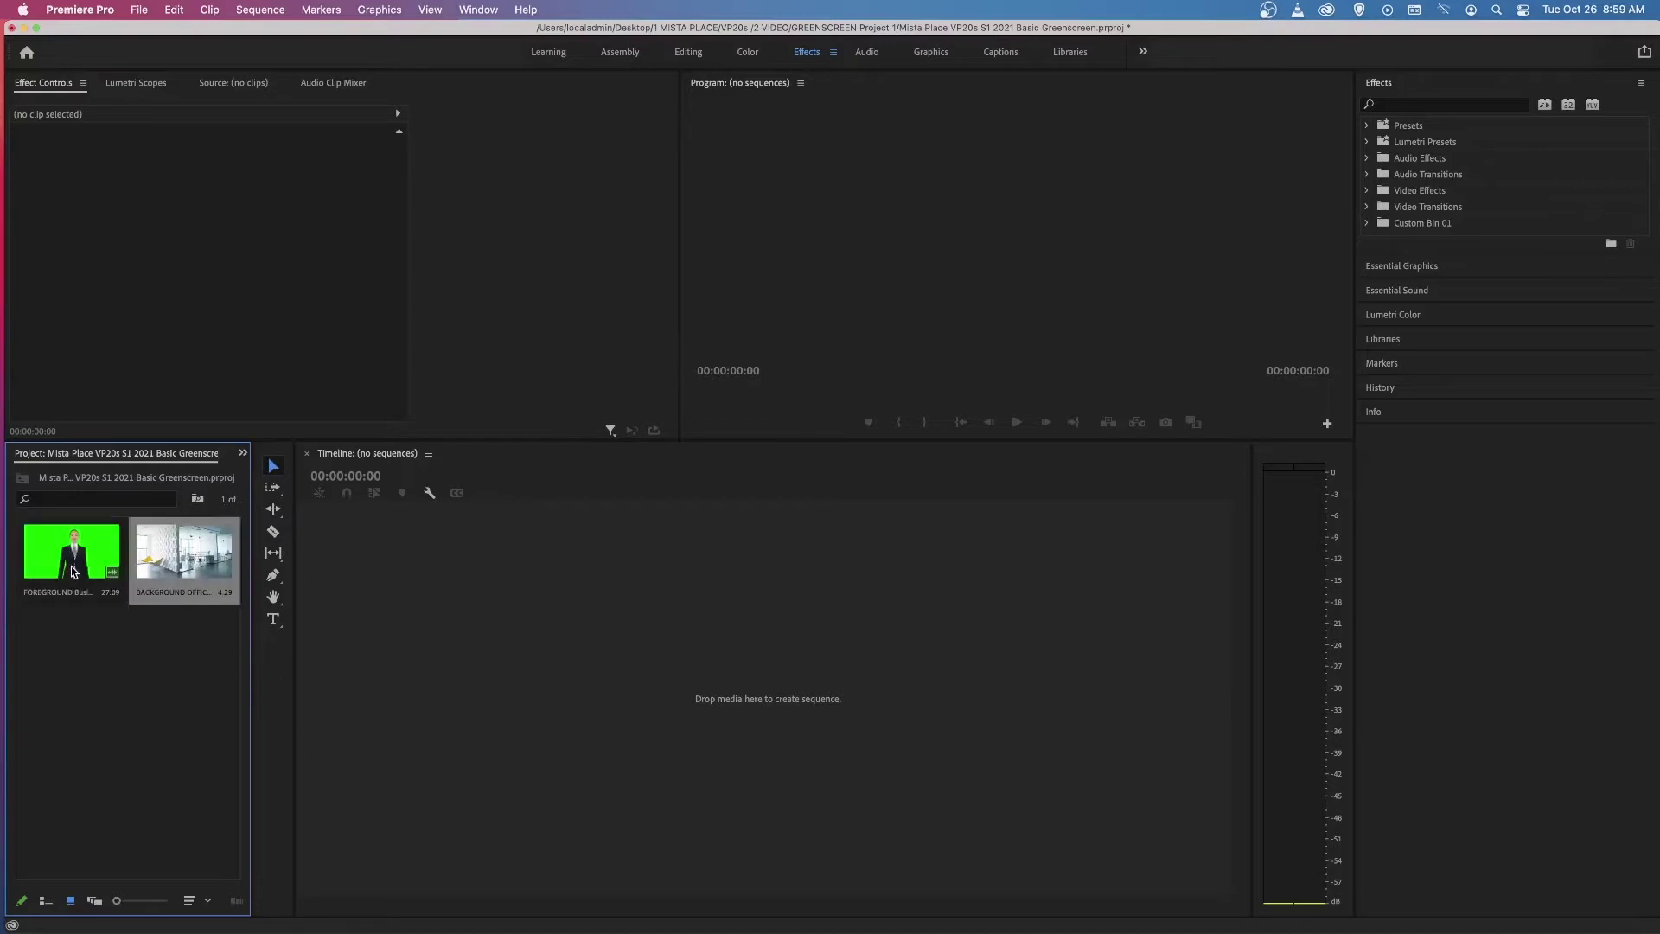
{"action": "right_click", "coordinate": [214, 570]}
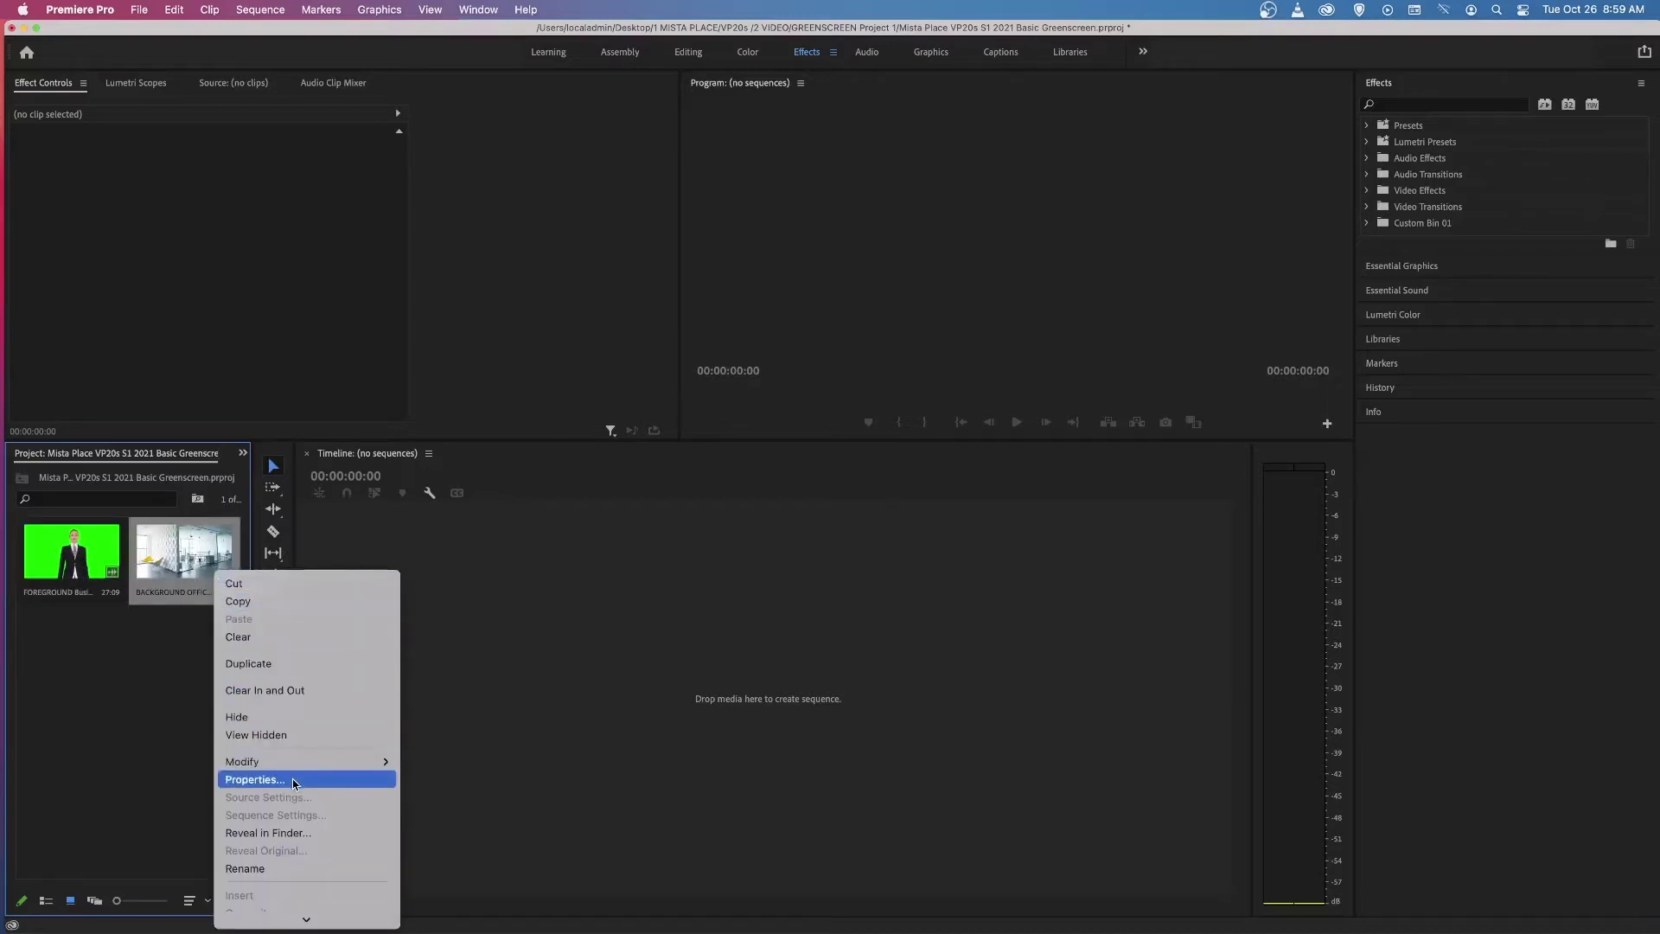
{"action": "scroll", "coordinate": [319, 864], "scroll_direction": "down", "scroll_amount": 5}
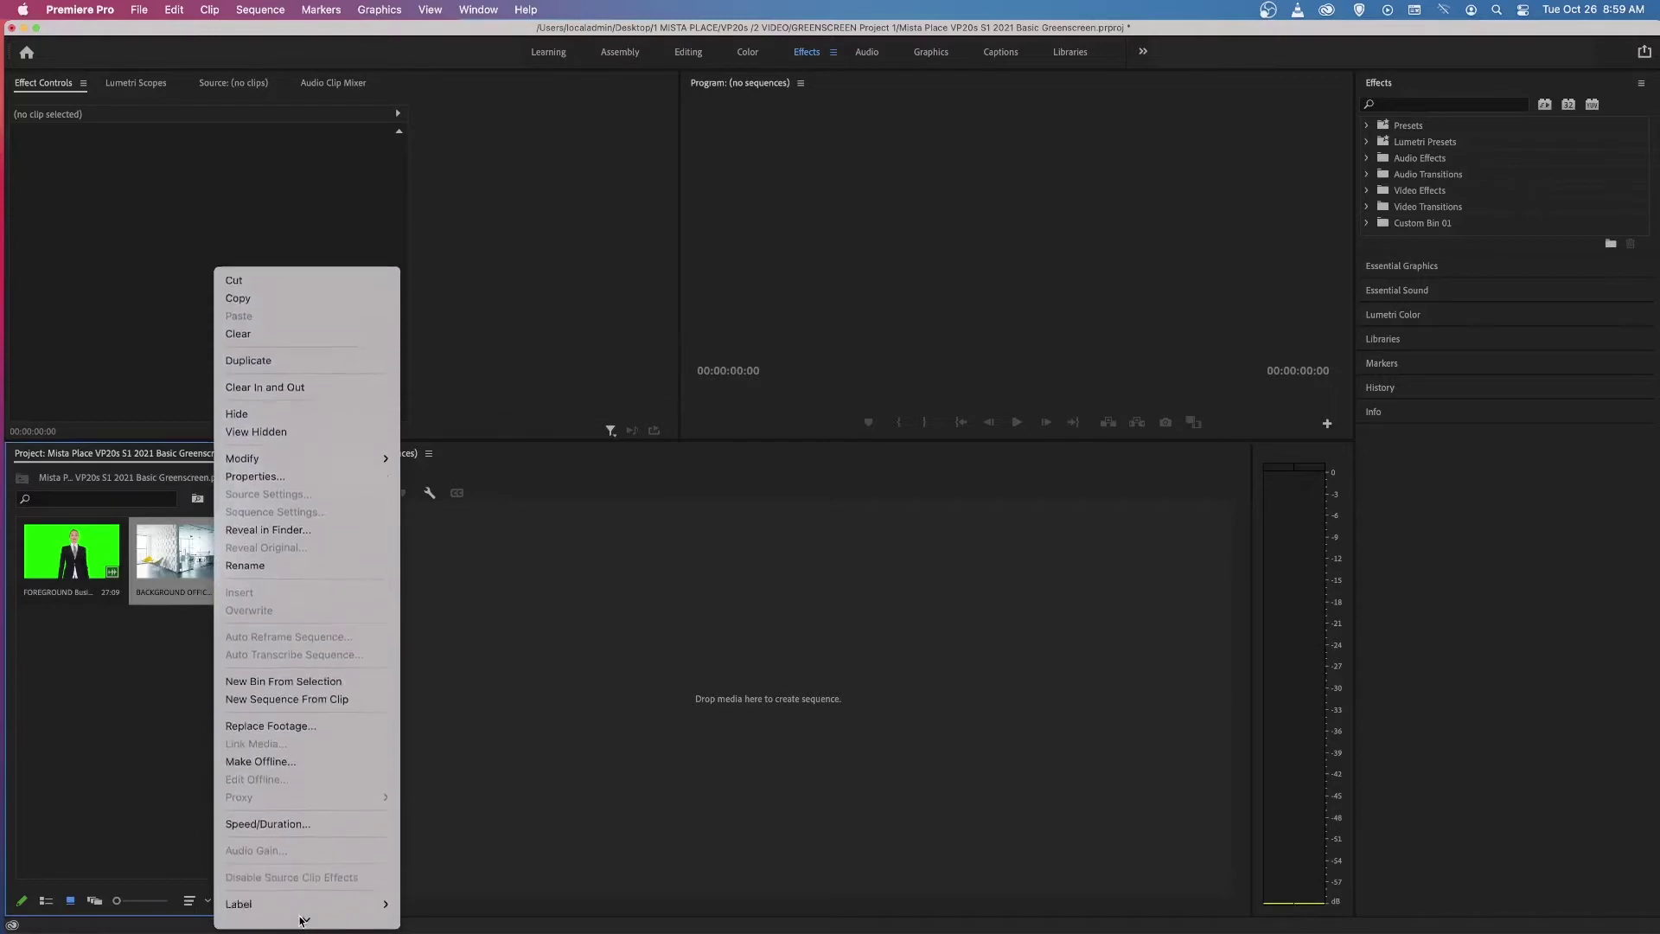
{"action": "left_click", "coordinate": [292, 556]}
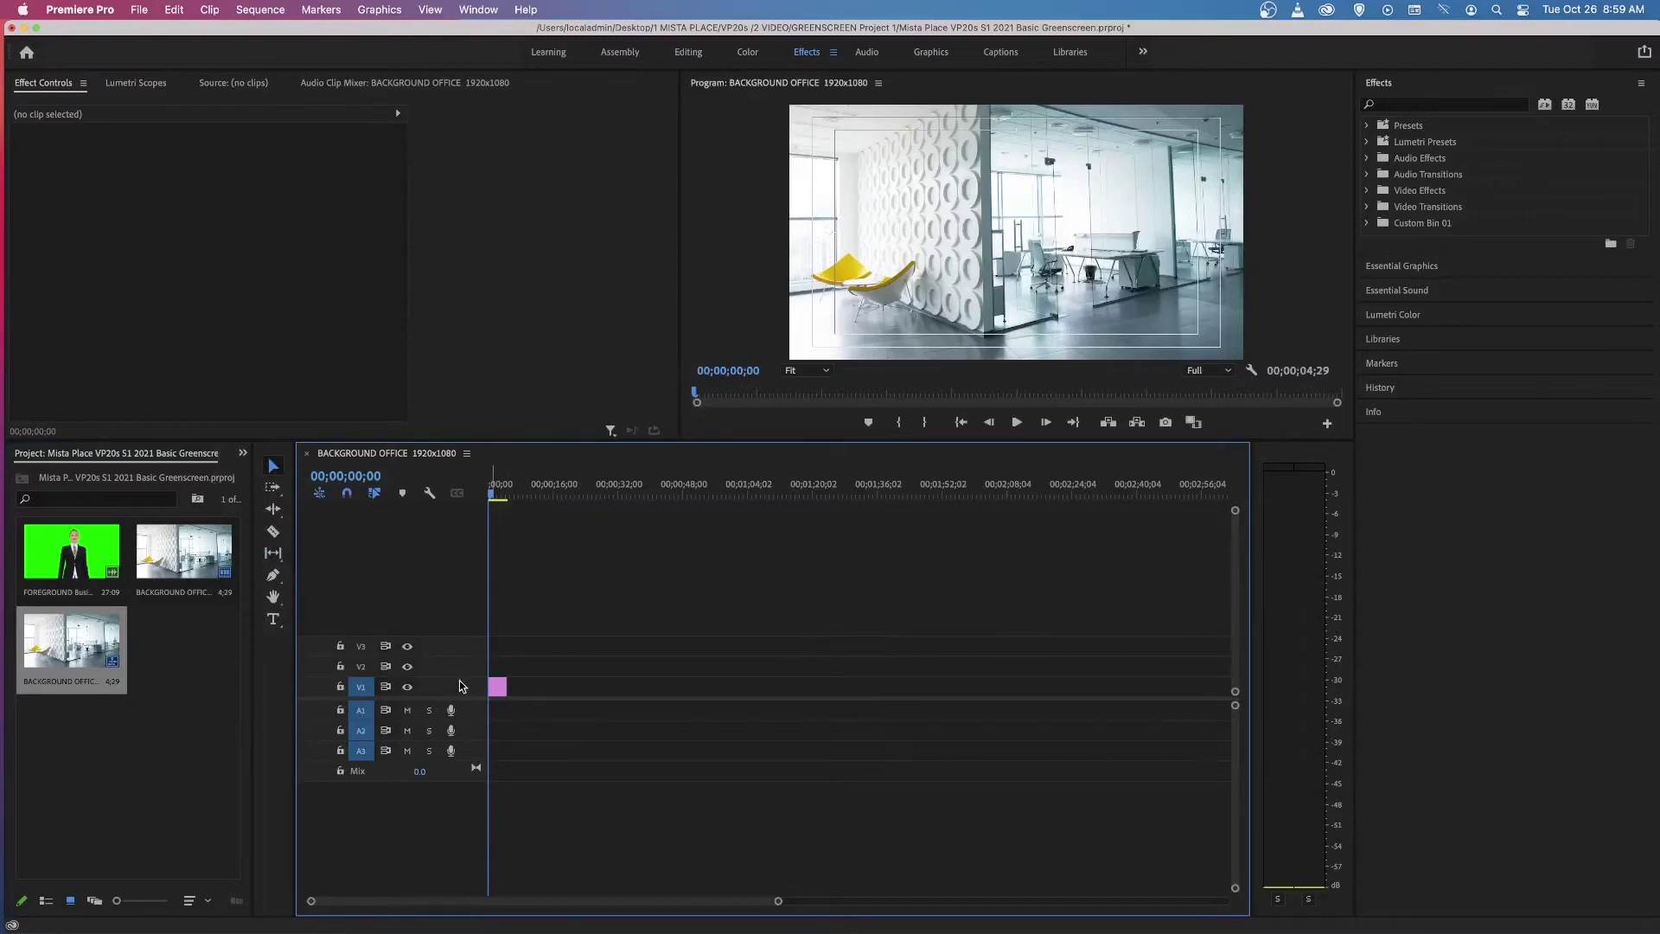
Expand the Video 1 track and place the FOREGROUND Business woman clip on track V2 at the start, above the background.
{"action": "double_click", "coordinate": [462, 683]}
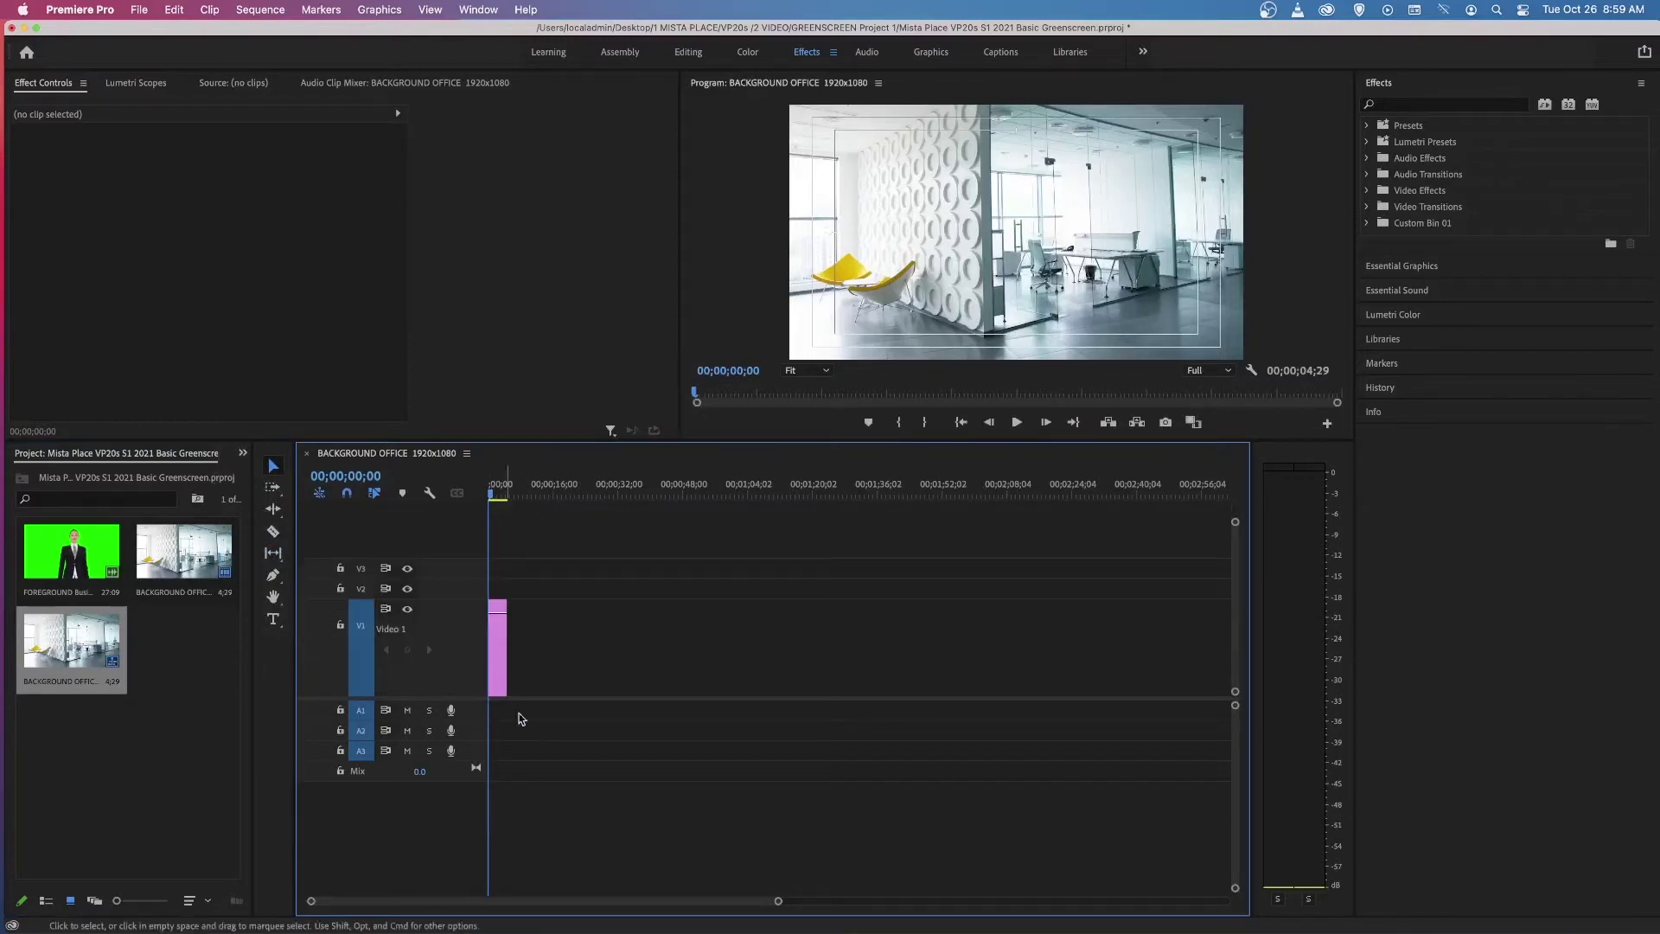
{"action": "left_click_drag", "start_coordinate": [778, 901], "coordinate": [575, 900]}
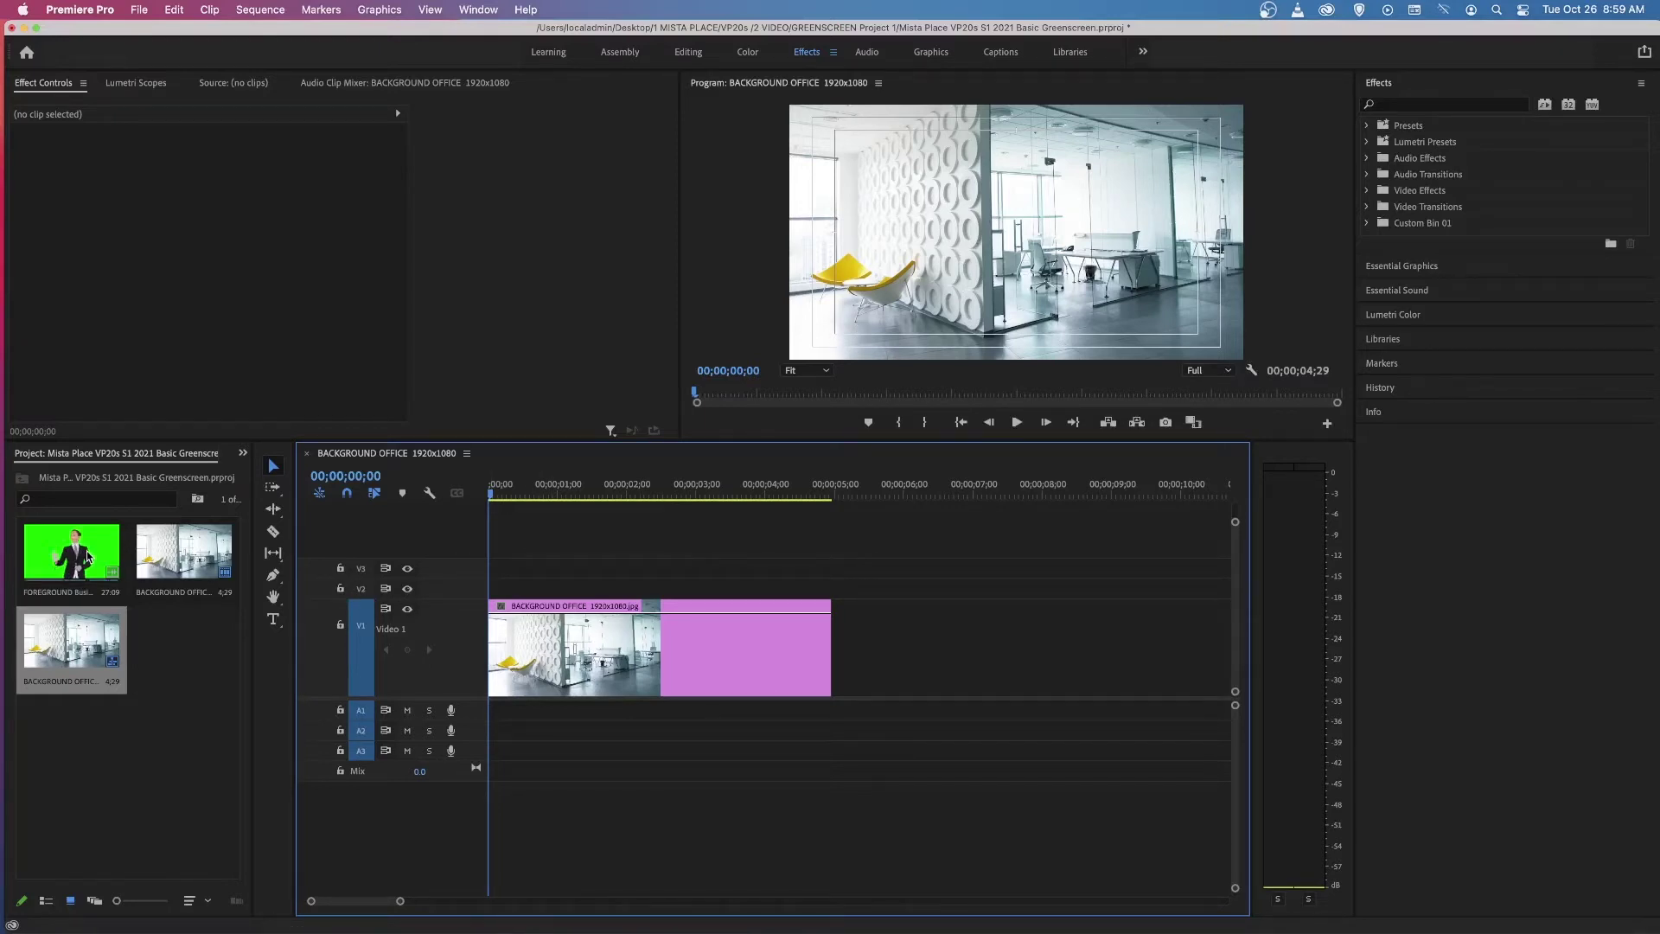
{"action": "left_click_drag", "start_coordinate": [87, 556], "coordinate": [497, 597]}
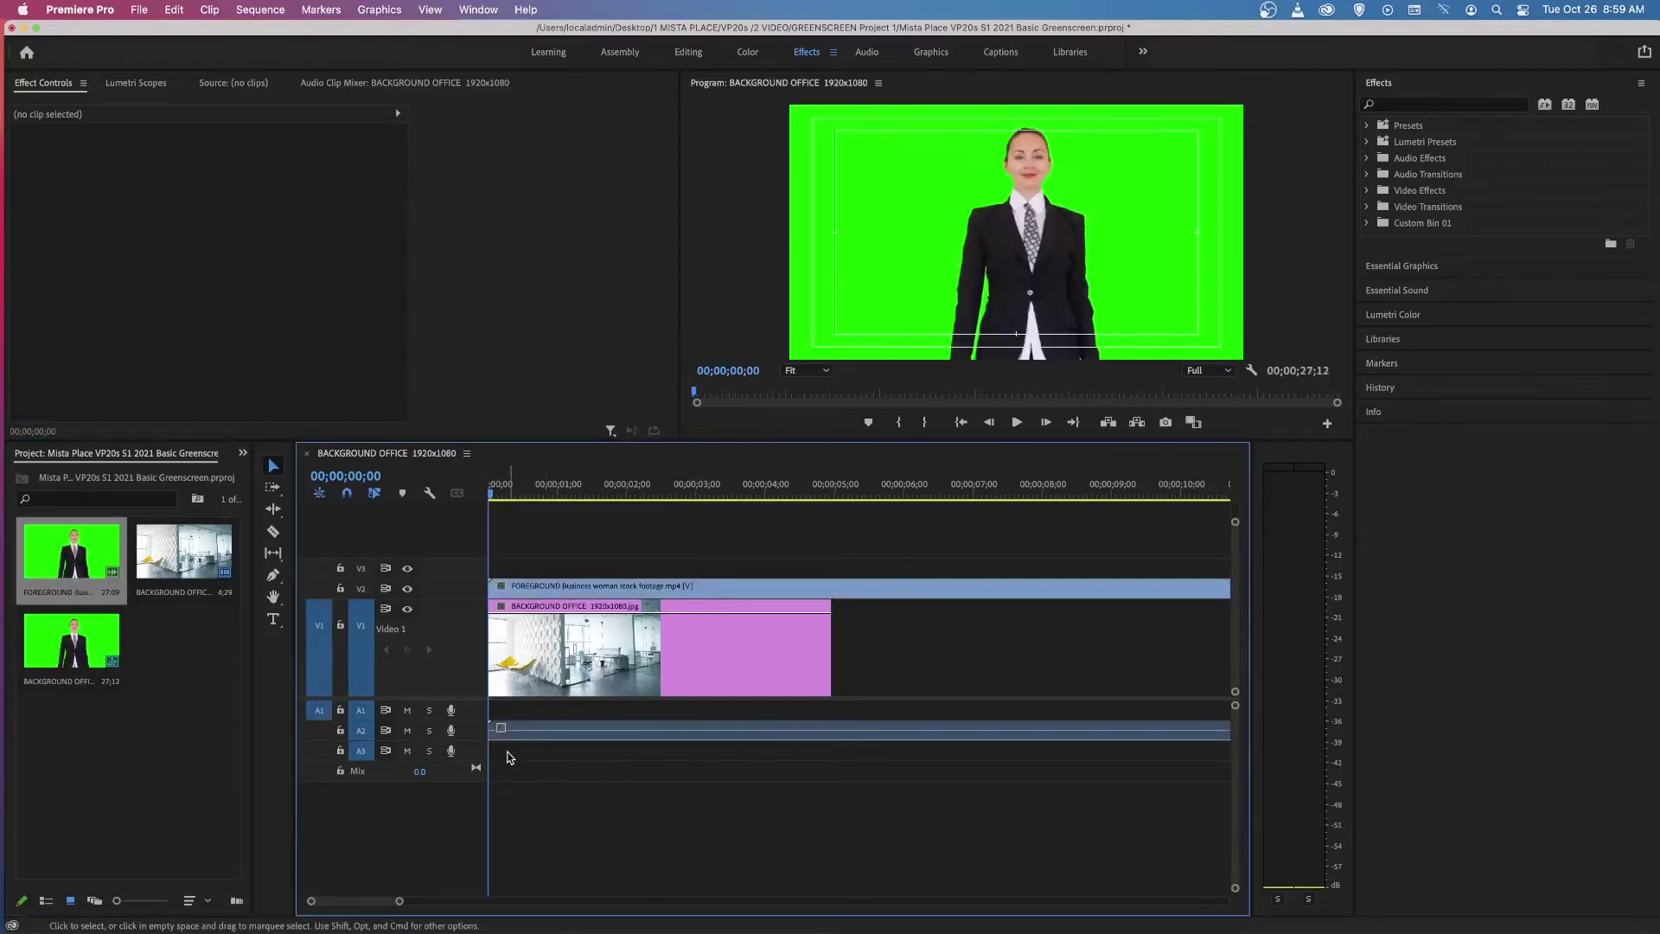
Expand Audio 2 and Video 2, lower the business woman clip's volume to -999.0 dB, and place the playhead at 00;00;01;07.
{"action": "left_click_drag", "start_coordinate": [481, 738], "coordinate": [488, 788]}
{"action": "left_click", "coordinate": [586, 757]}
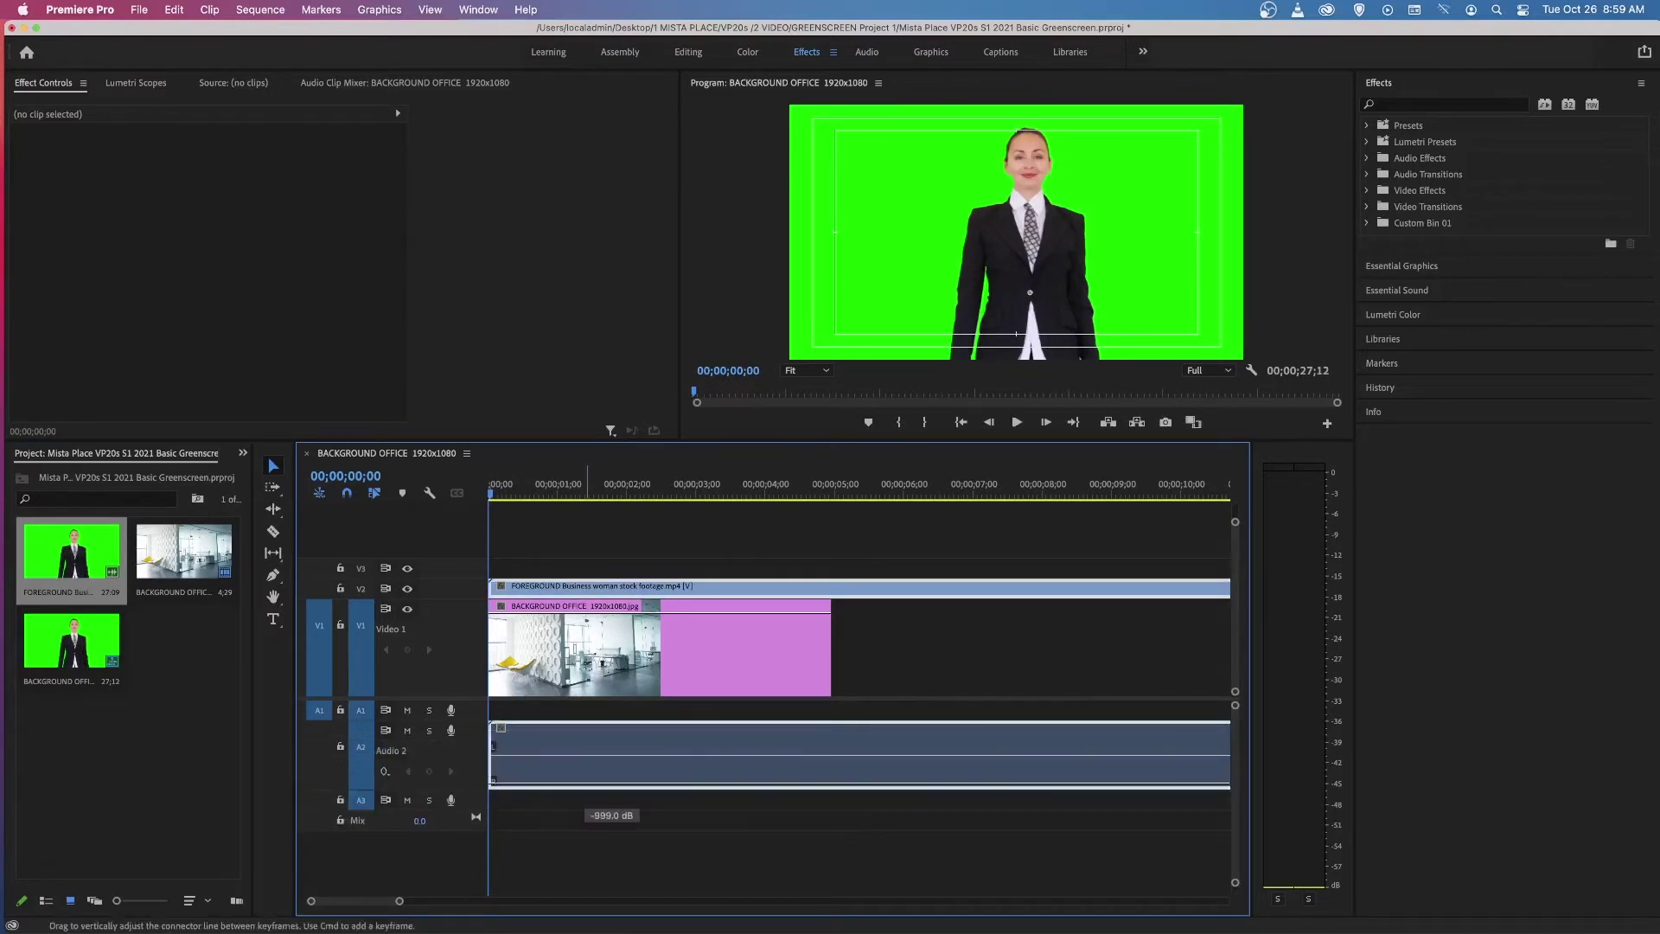
{"action": "left_click_drag", "start_coordinate": [471, 578], "coordinate": [471, 519]}
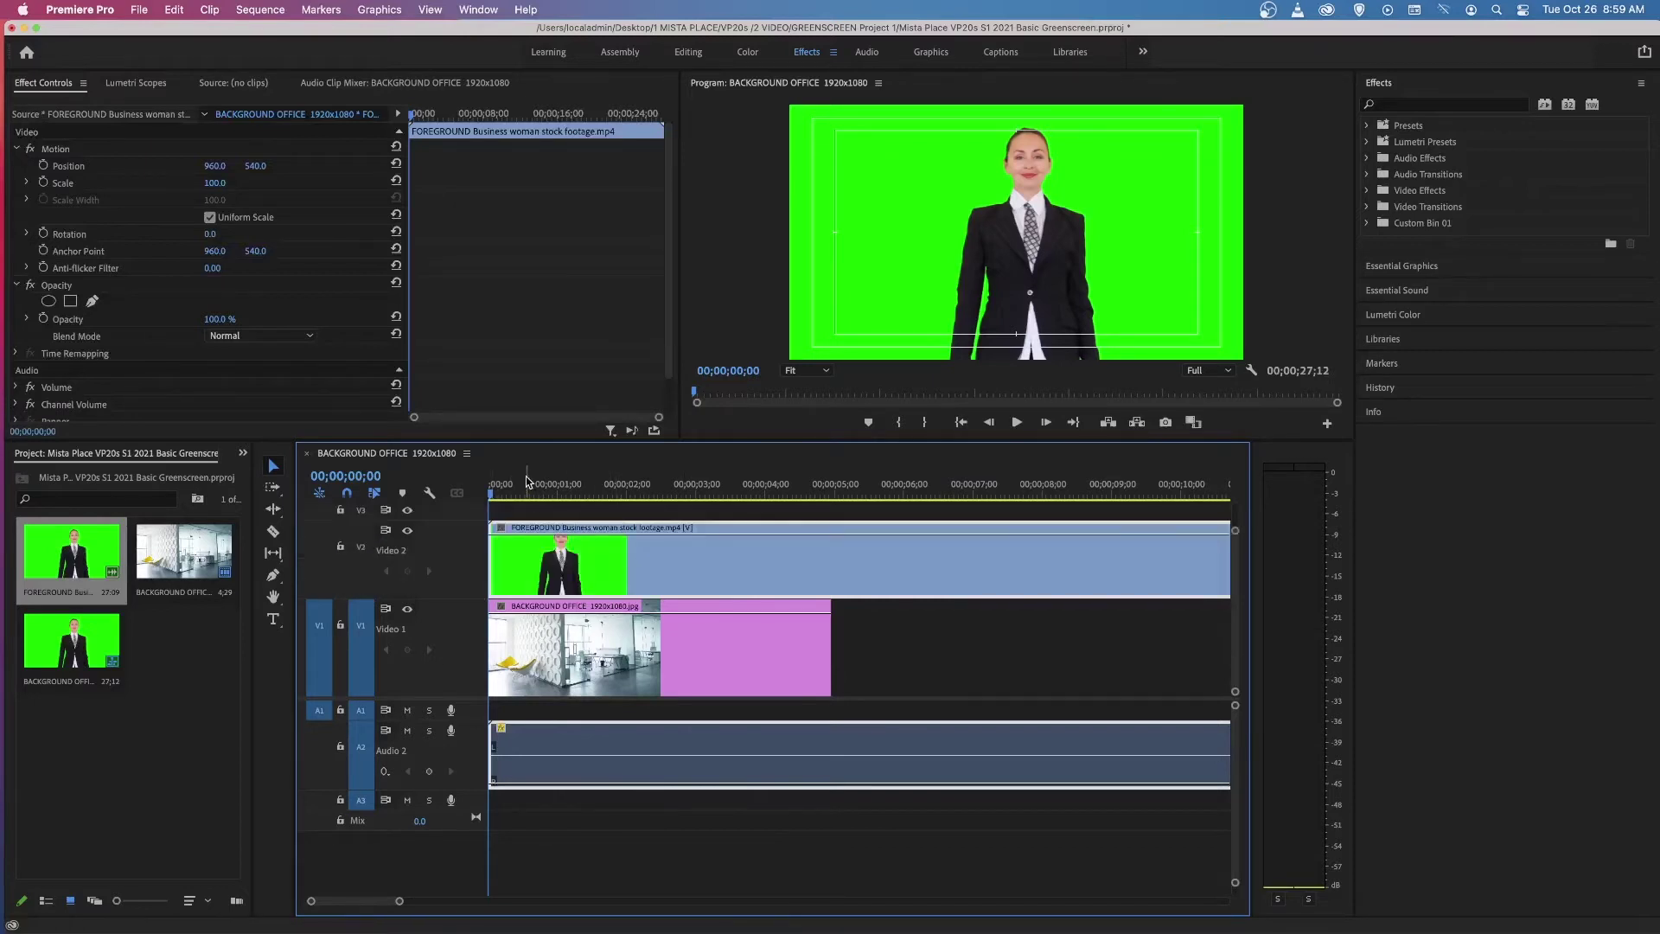
{"action": "left_click", "coordinate": [574, 488]}
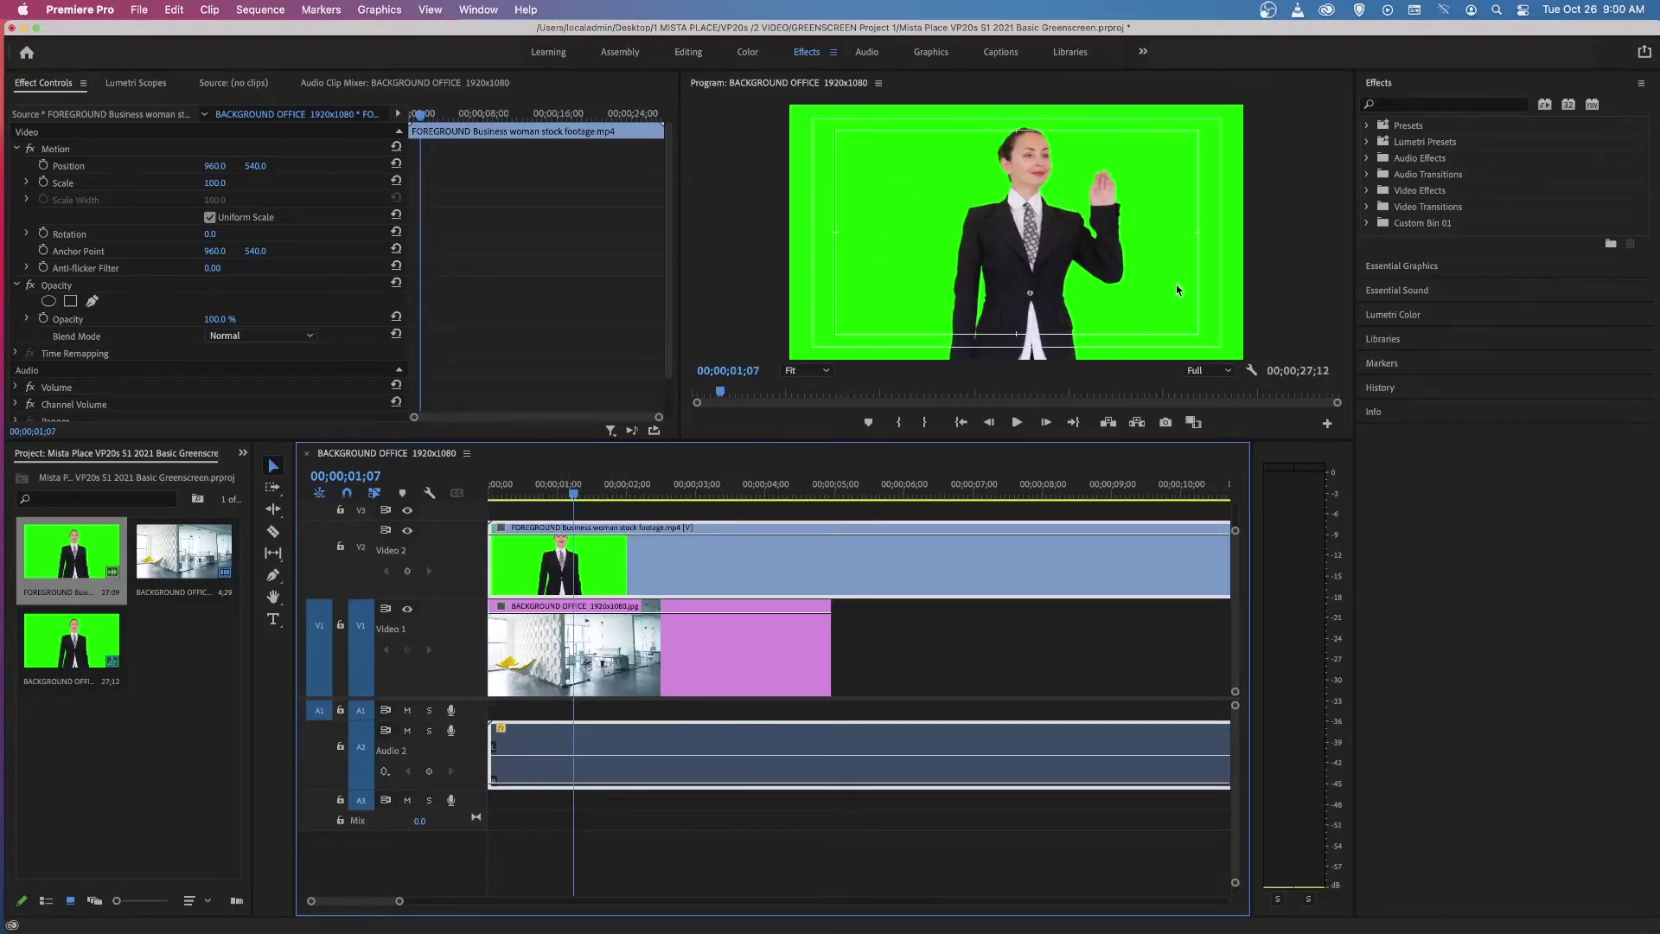
{"action": "left_click", "coordinate": [686, 53]}
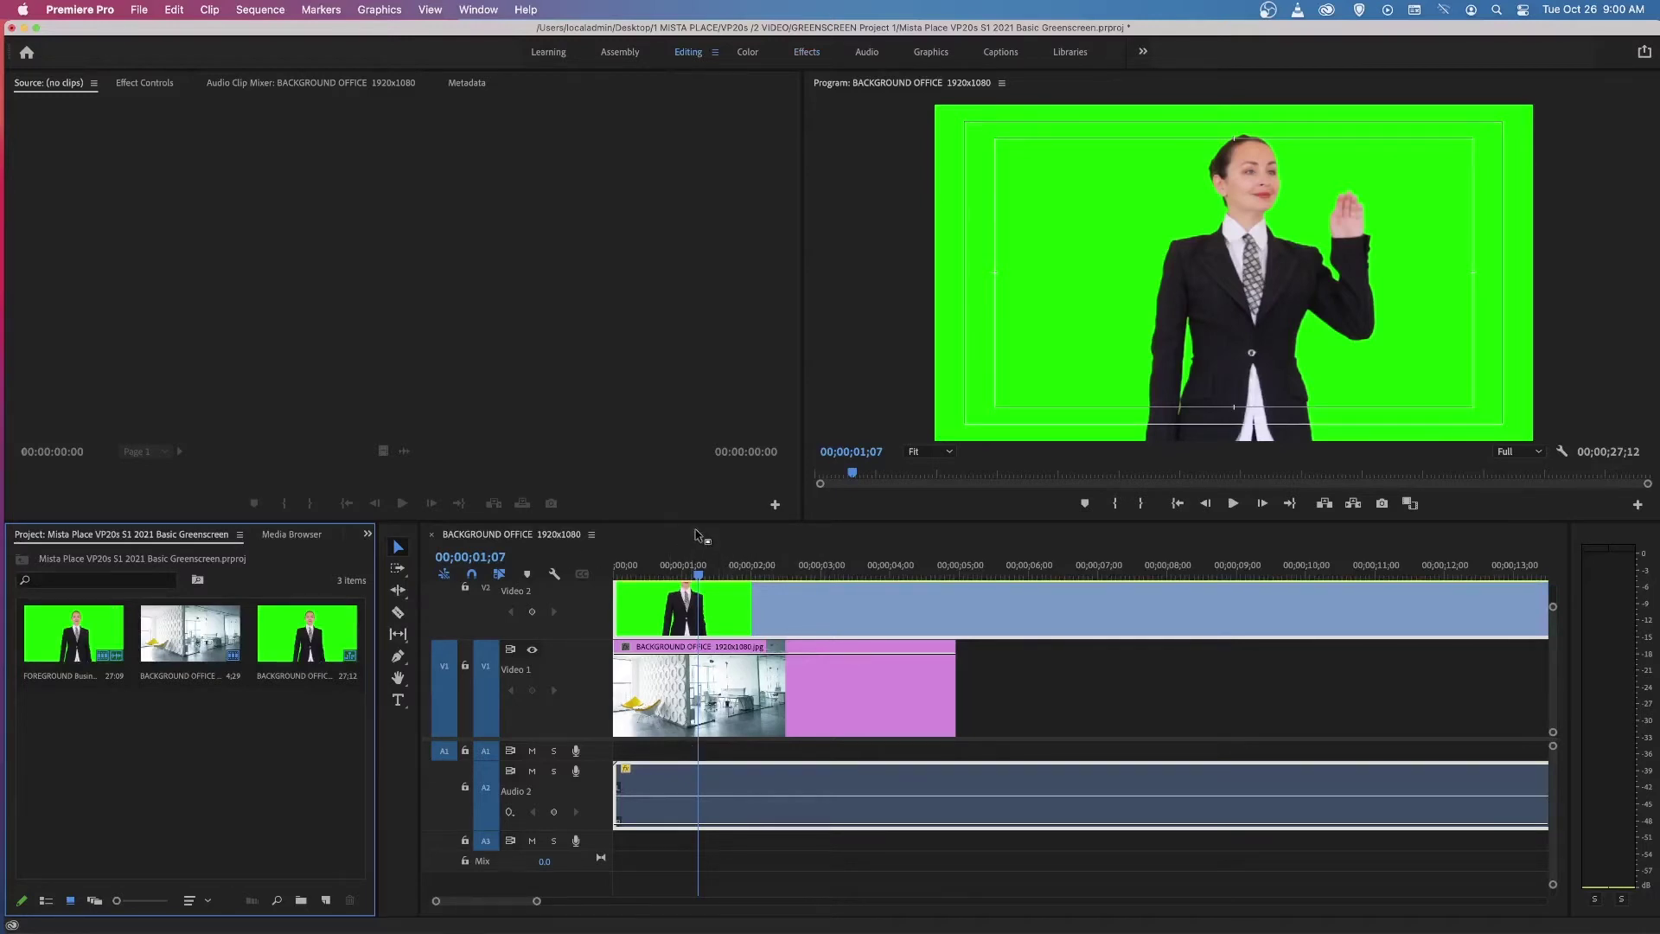
{"action": "left_click_drag", "start_coordinate": [698, 521], "coordinate": [699, 477]}
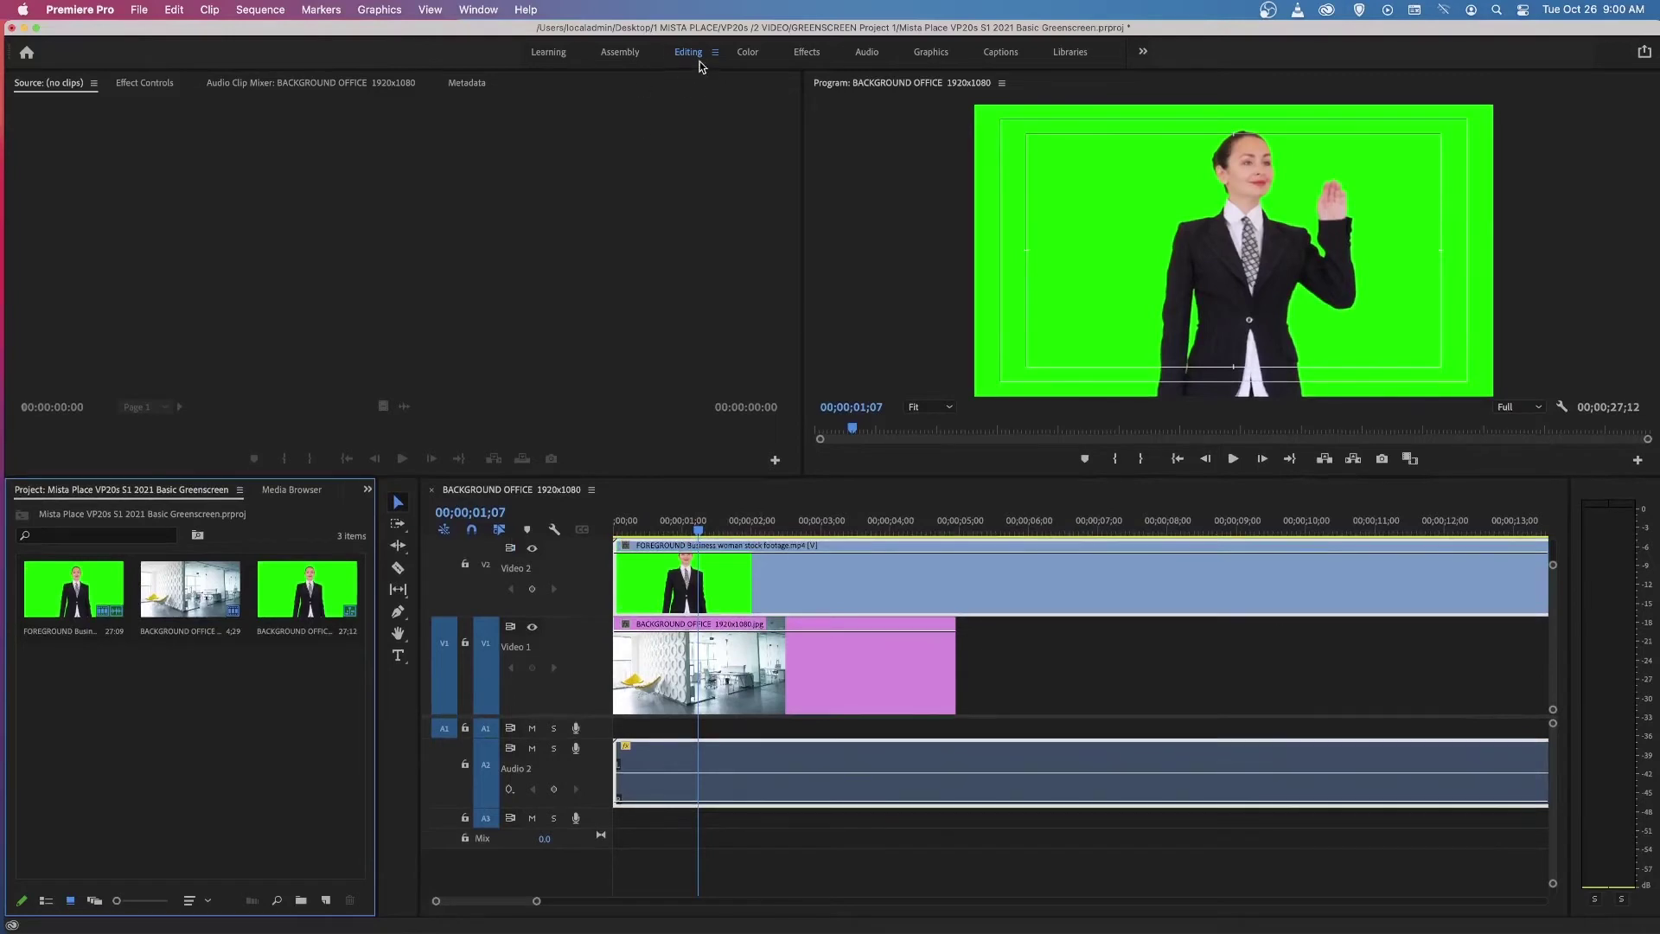
{"action": "left_click", "coordinate": [805, 55]}
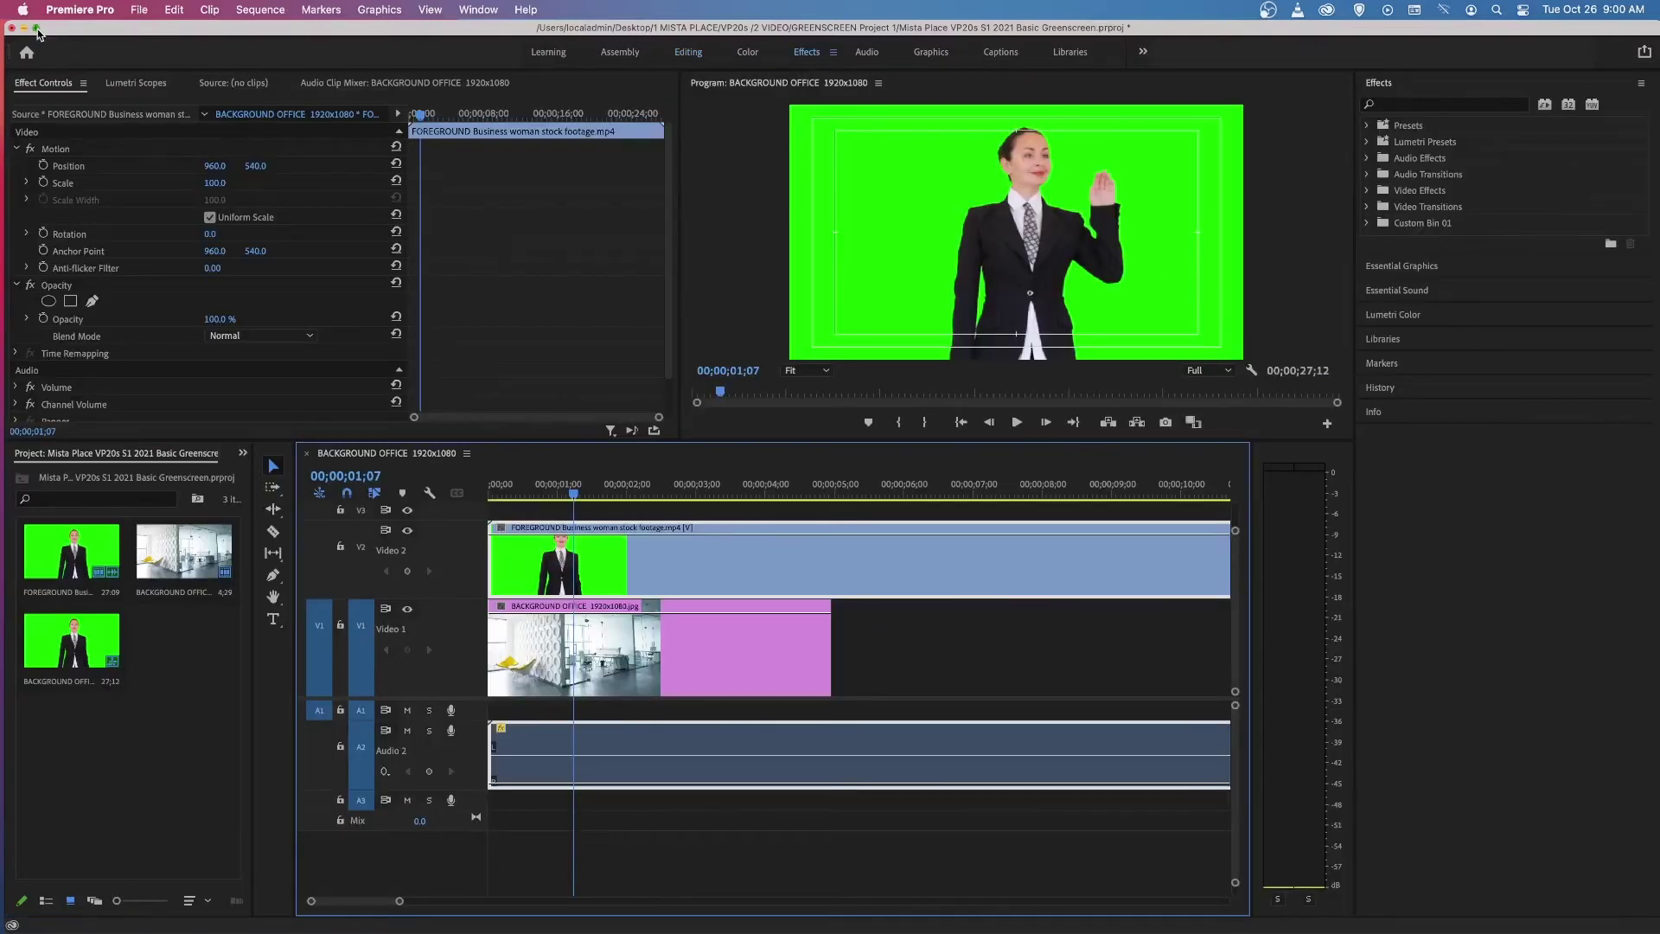
{"action": "left_click", "coordinate": [35, 28]}
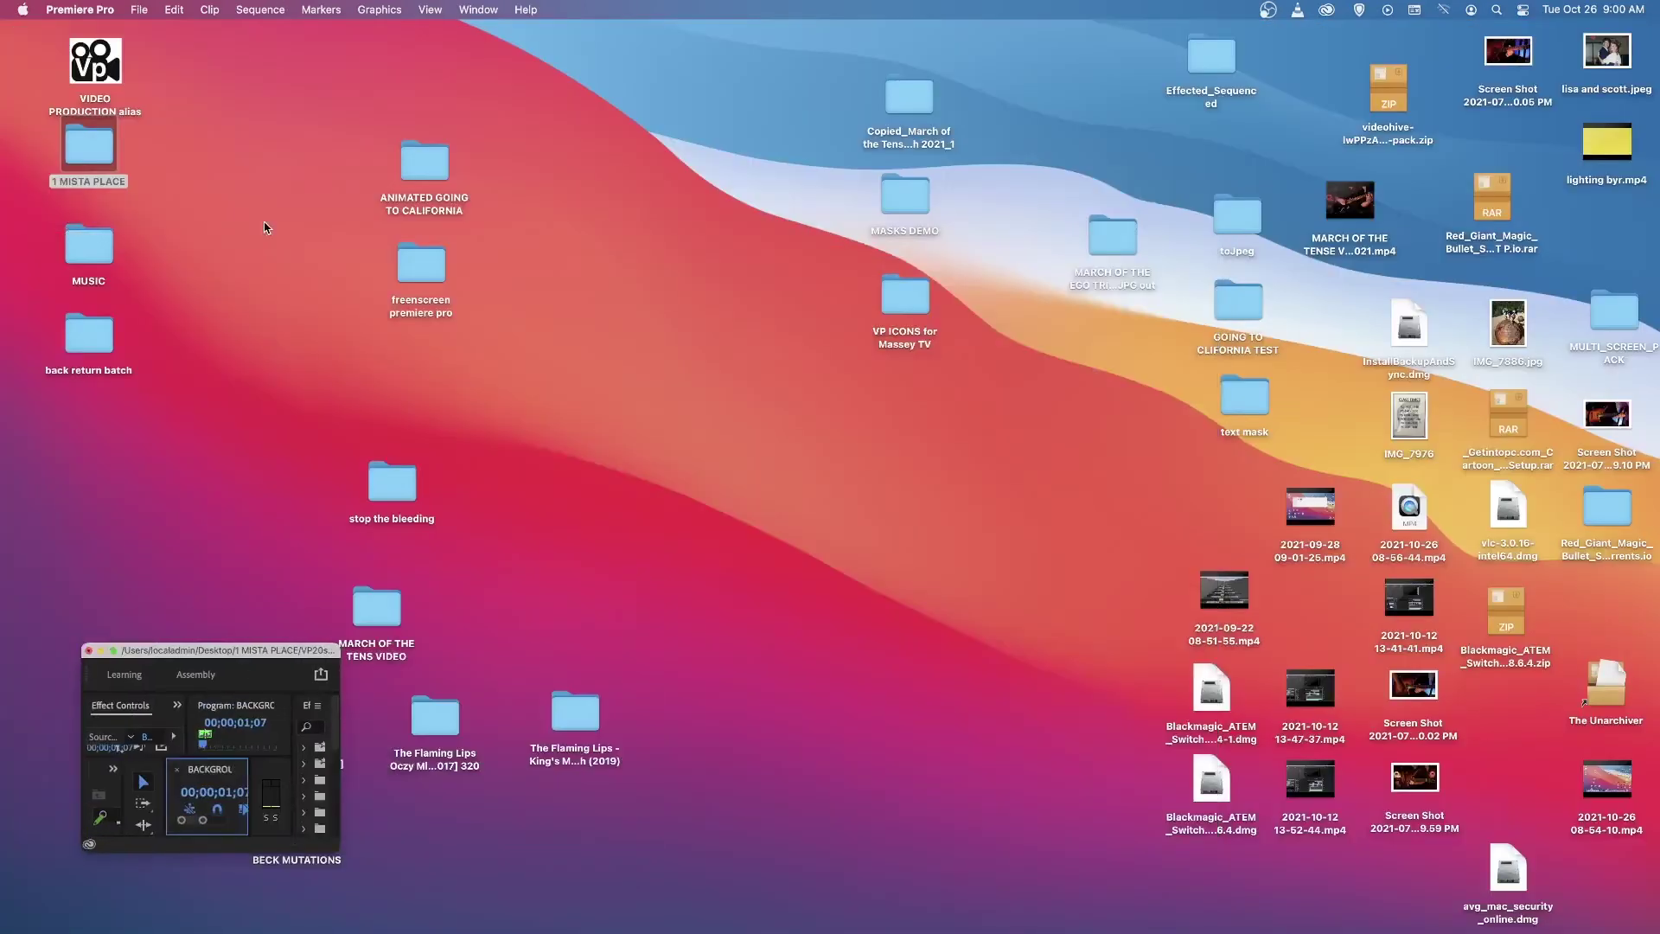
{"action": "left_click", "coordinate": [112, 651]}
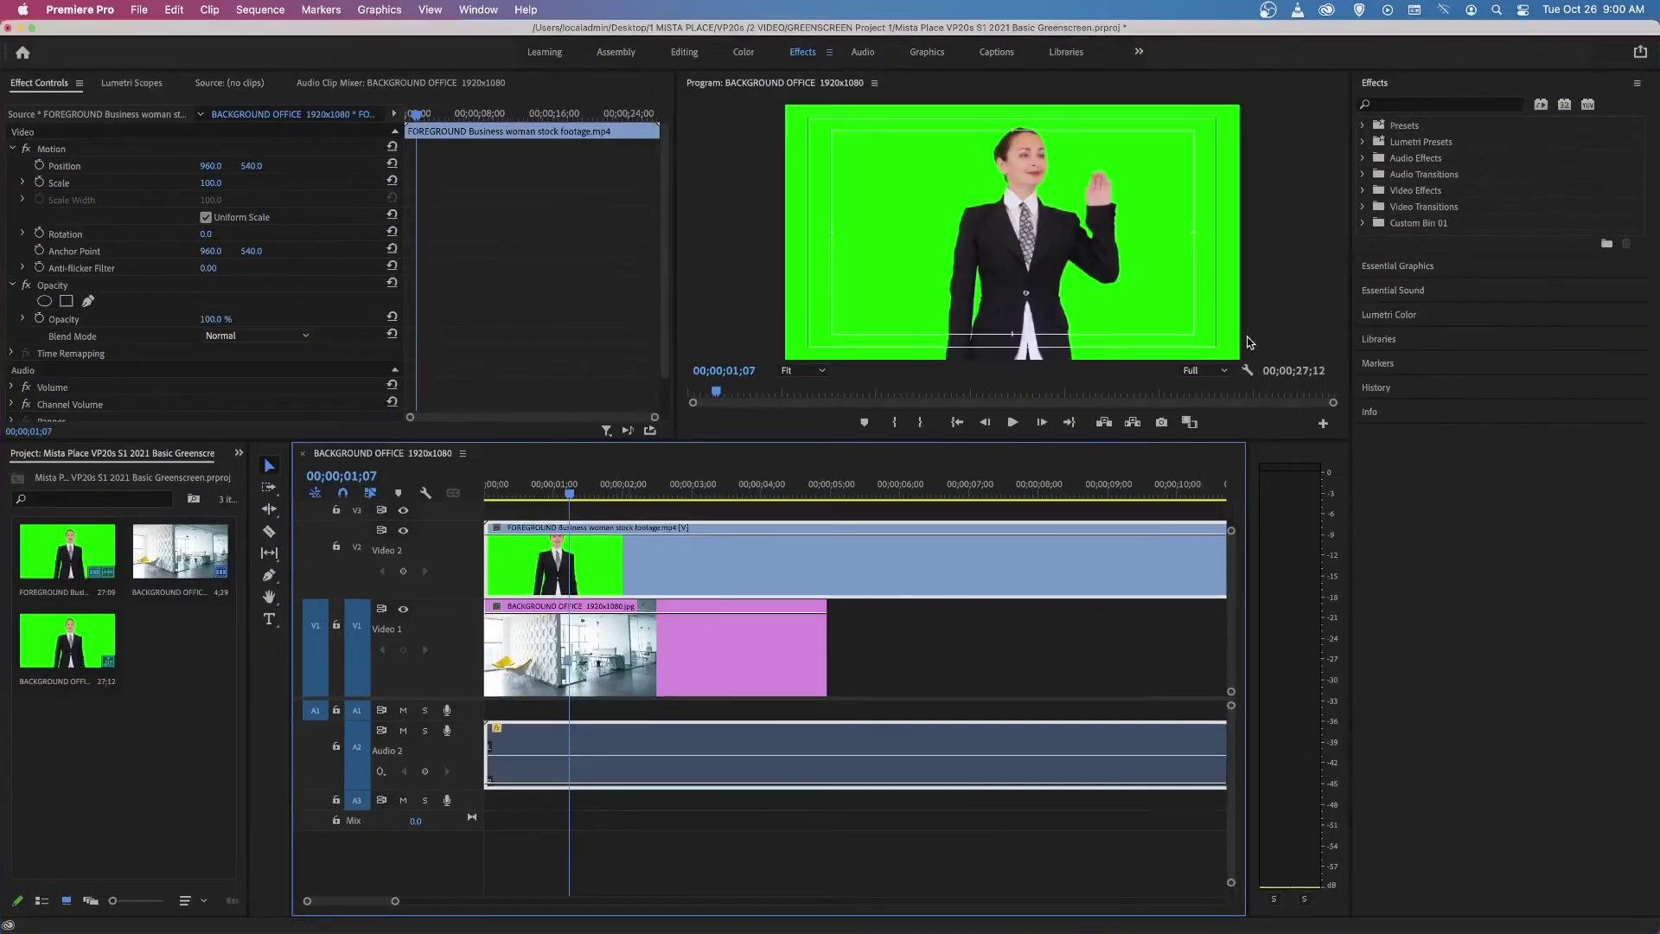
Apply the Ultra Key effect from the Keying video effects to the FOREGROUND Business woman clip on V2.
{"action": "left_click", "coordinate": [1364, 191]}
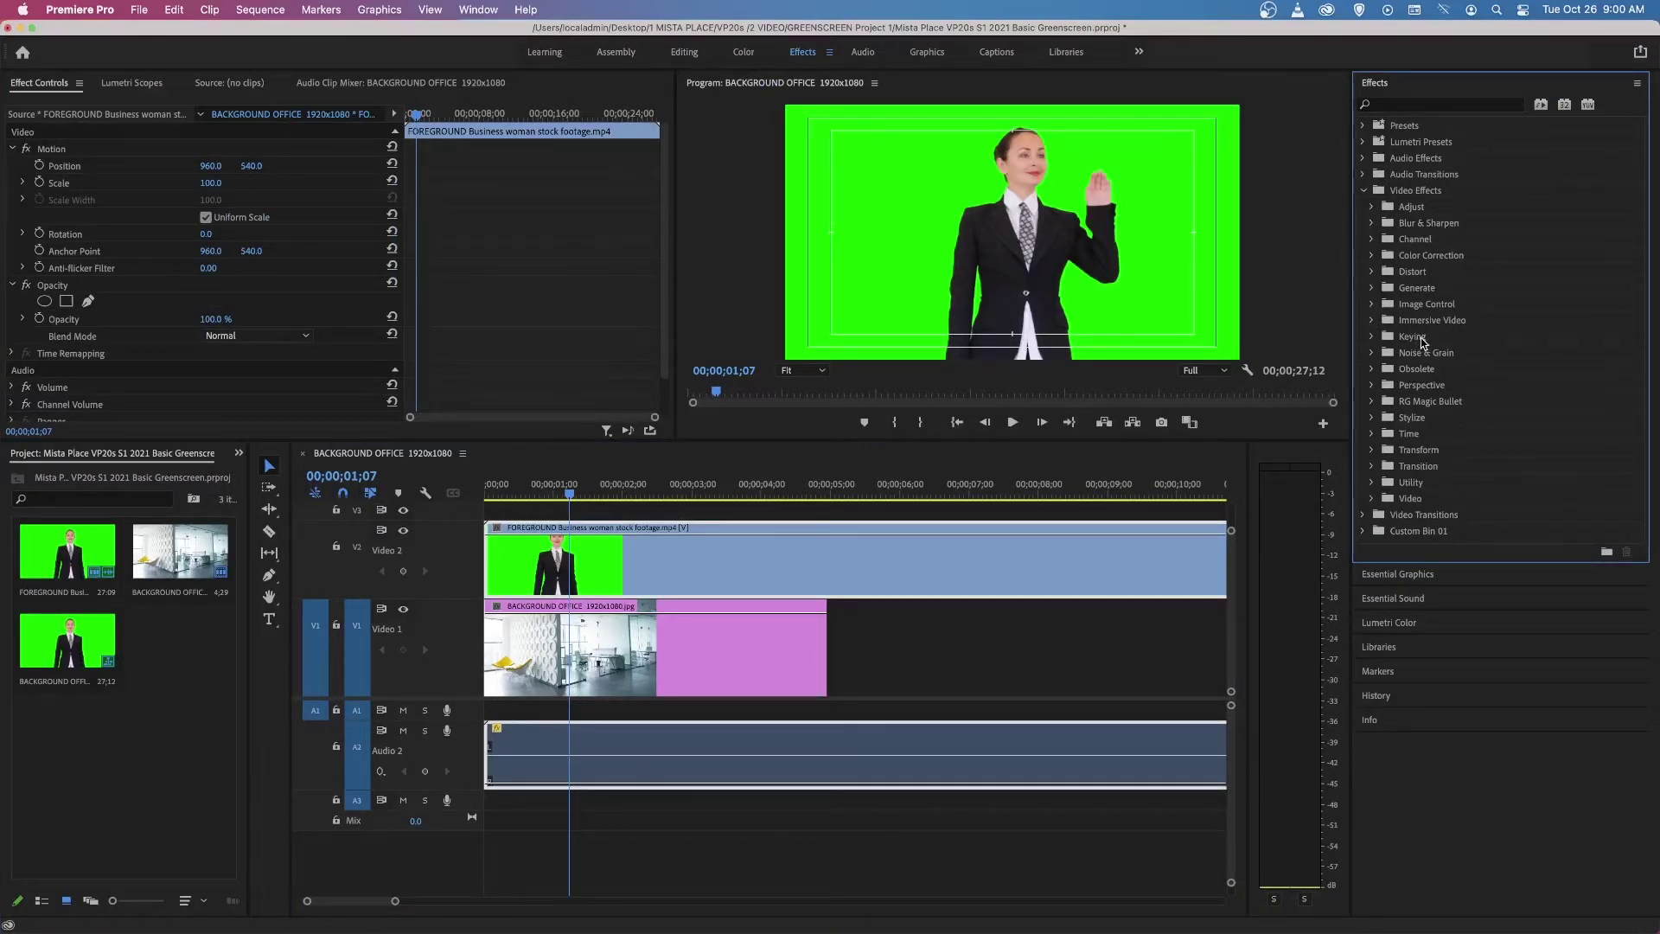
{"action": "left_click", "coordinate": [1374, 339]}
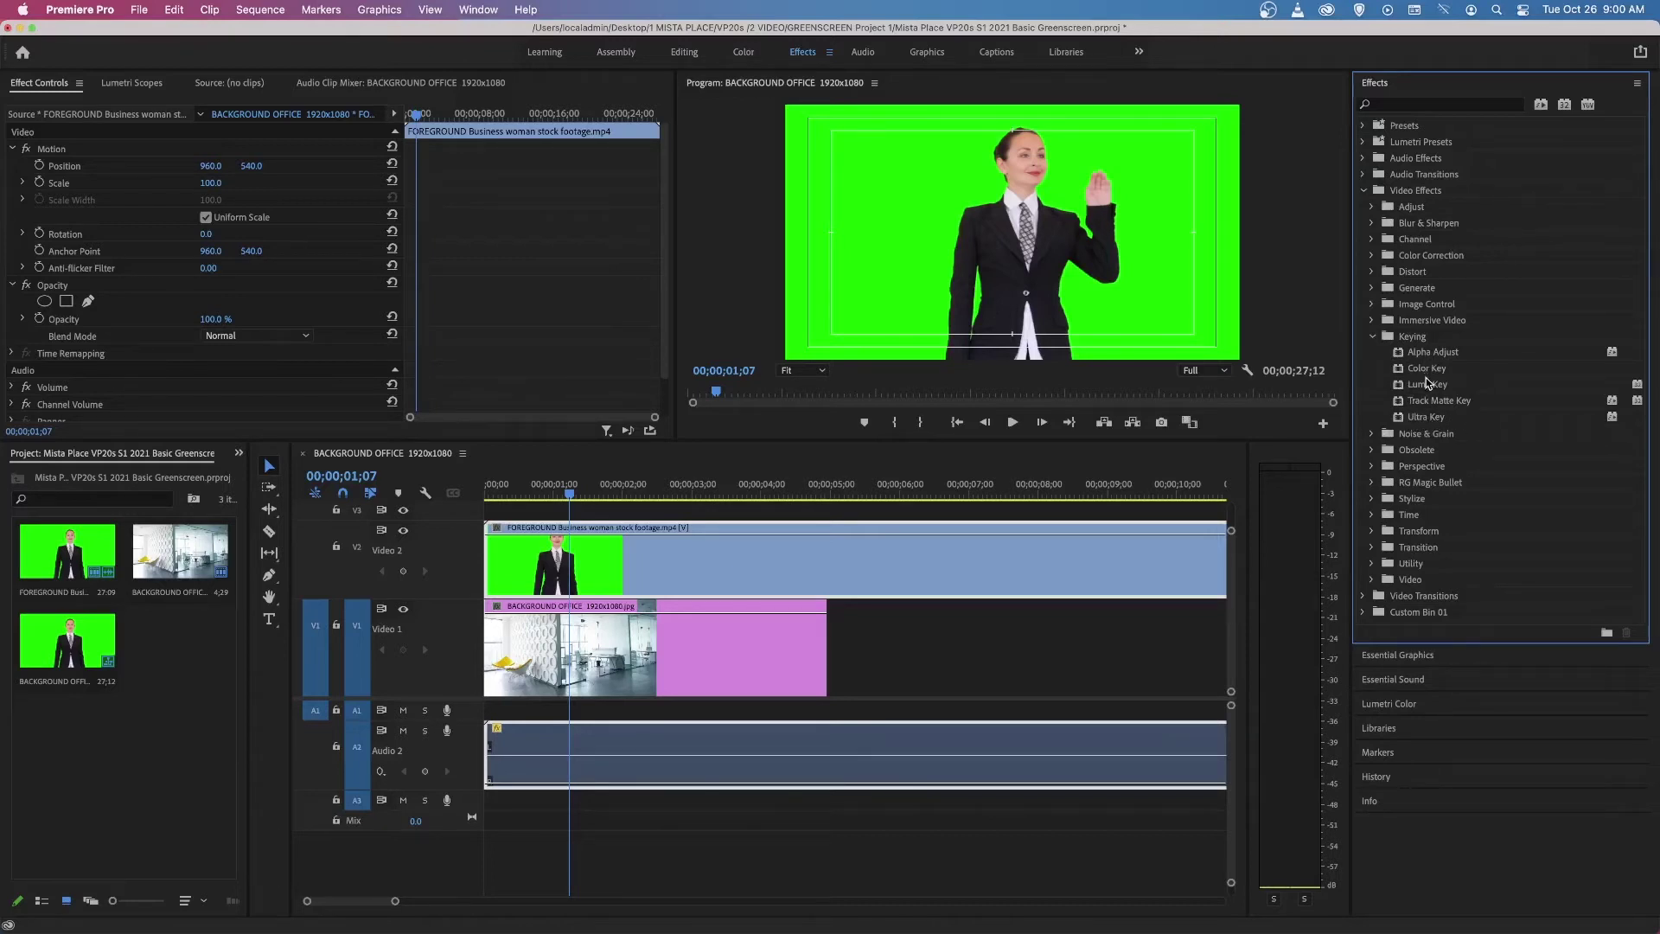
{"action": "left_click", "coordinate": [1437, 422]}
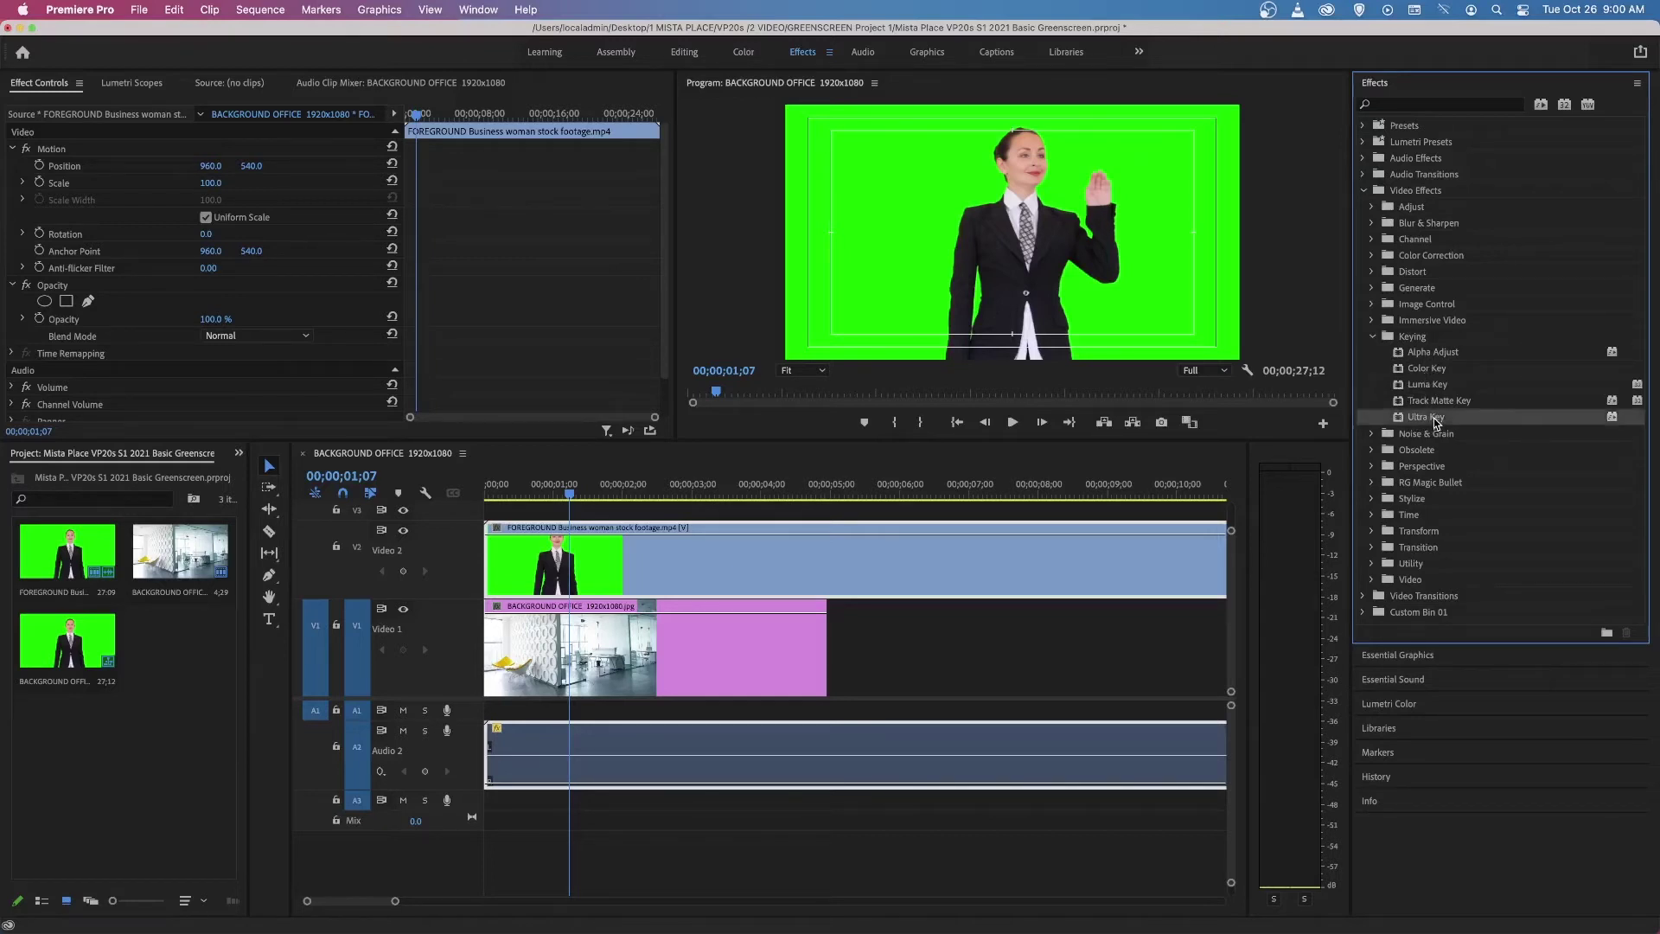
{"action": "left_click_drag", "start_coordinate": [1435, 421], "coordinate": [806, 560]}
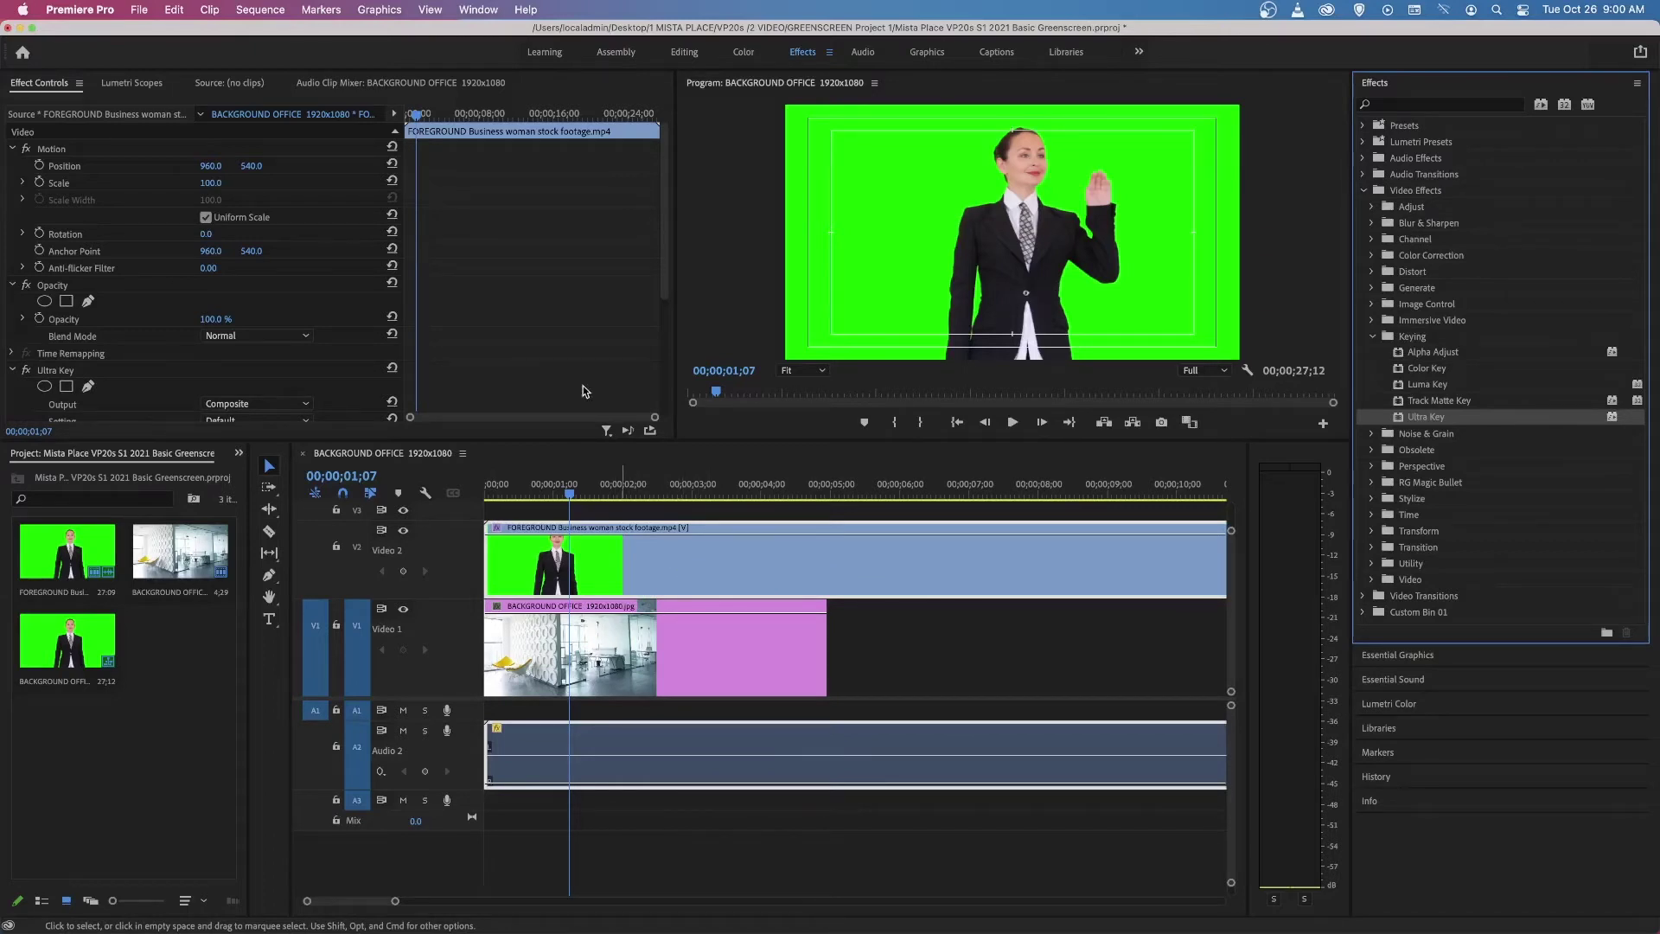
{"action": "scroll", "coordinate": [666, 197], "scroll_direction": "down", "scroll_amount": 5}
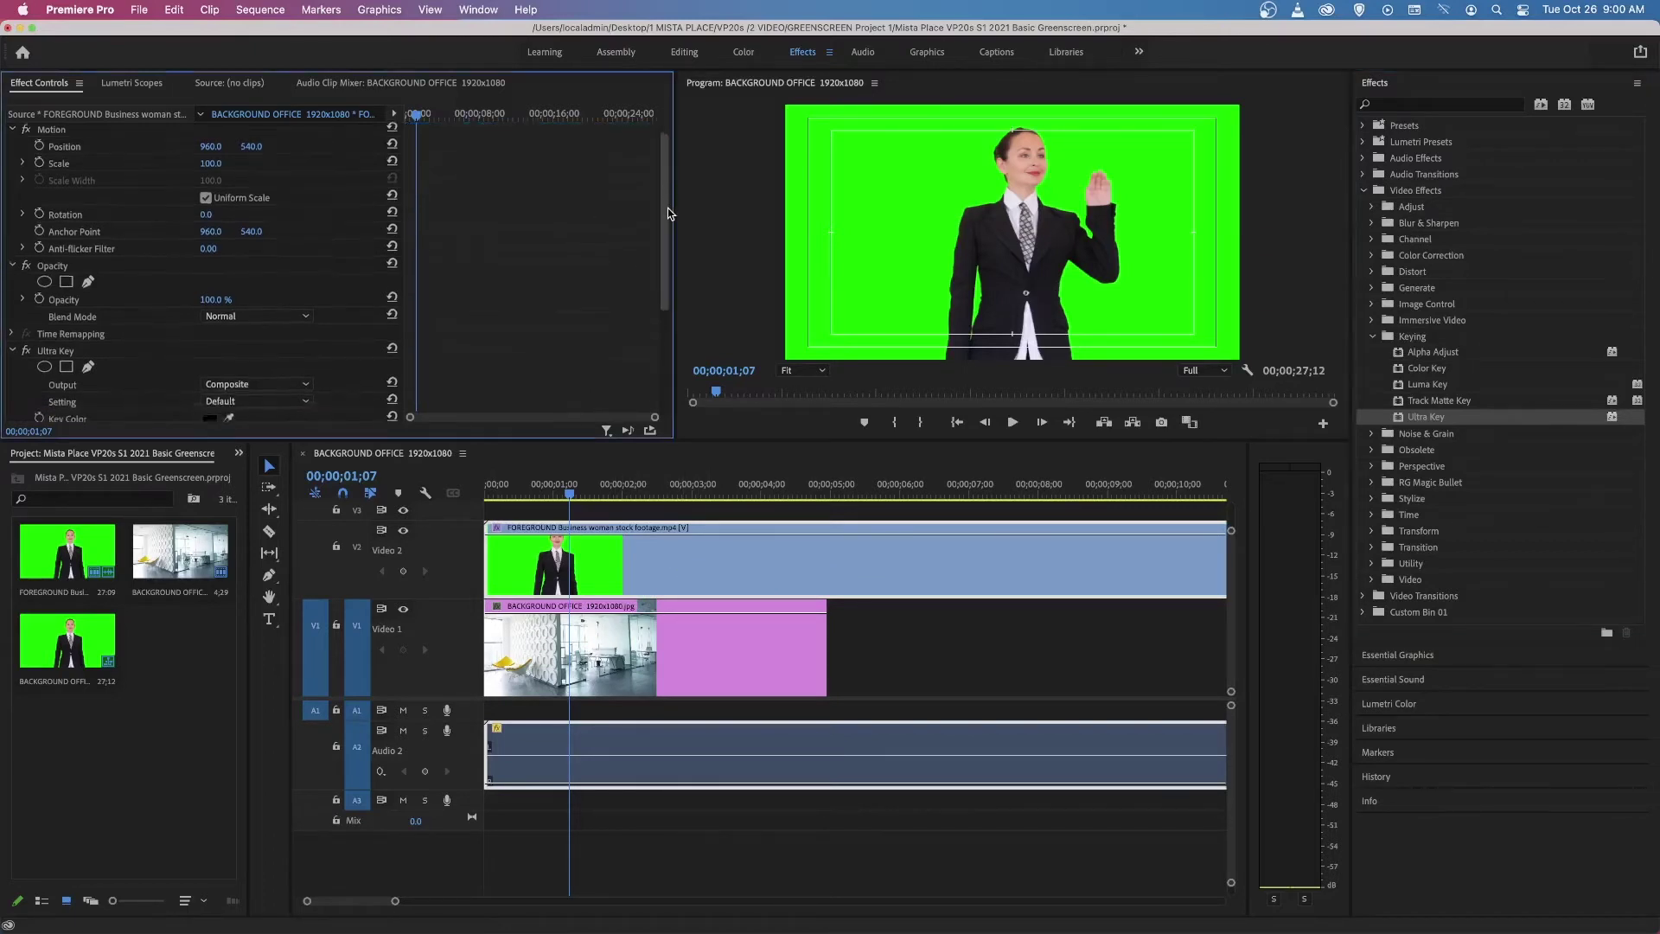
{"action": "left_click", "coordinate": [694, 643]}
{"action": "left_click", "coordinate": [693, 561]}
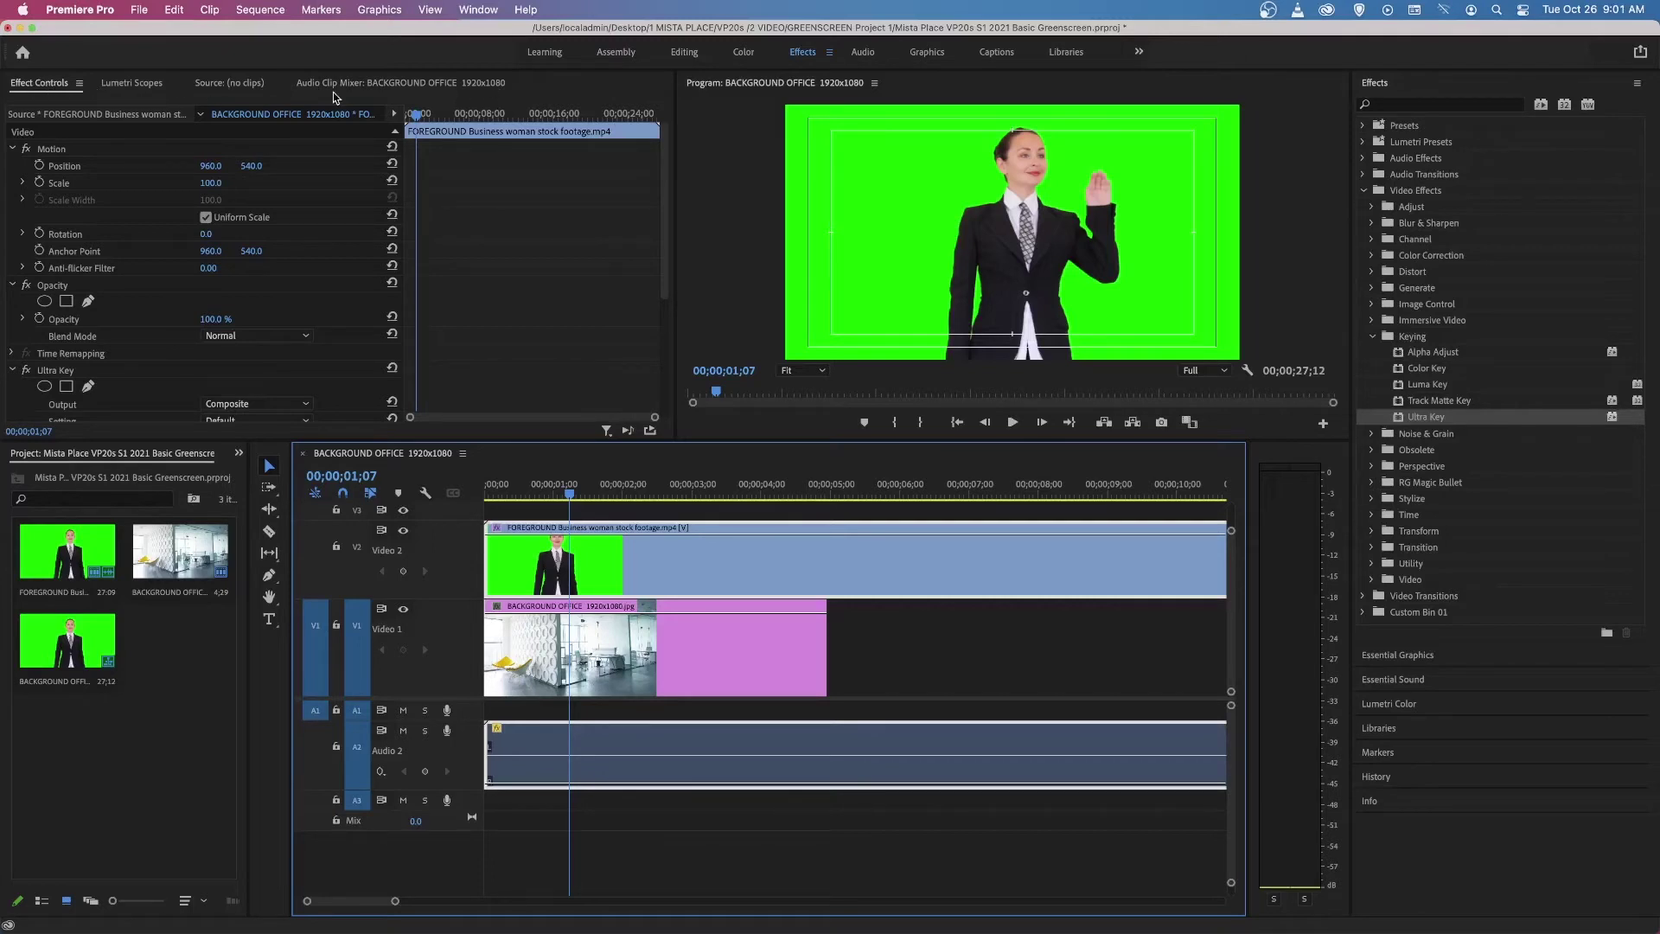
{"action": "left_click", "coordinate": [396, 86]}
{"action": "left_click", "coordinate": [235, 85]}
{"action": "left_click", "coordinate": [117, 85]}
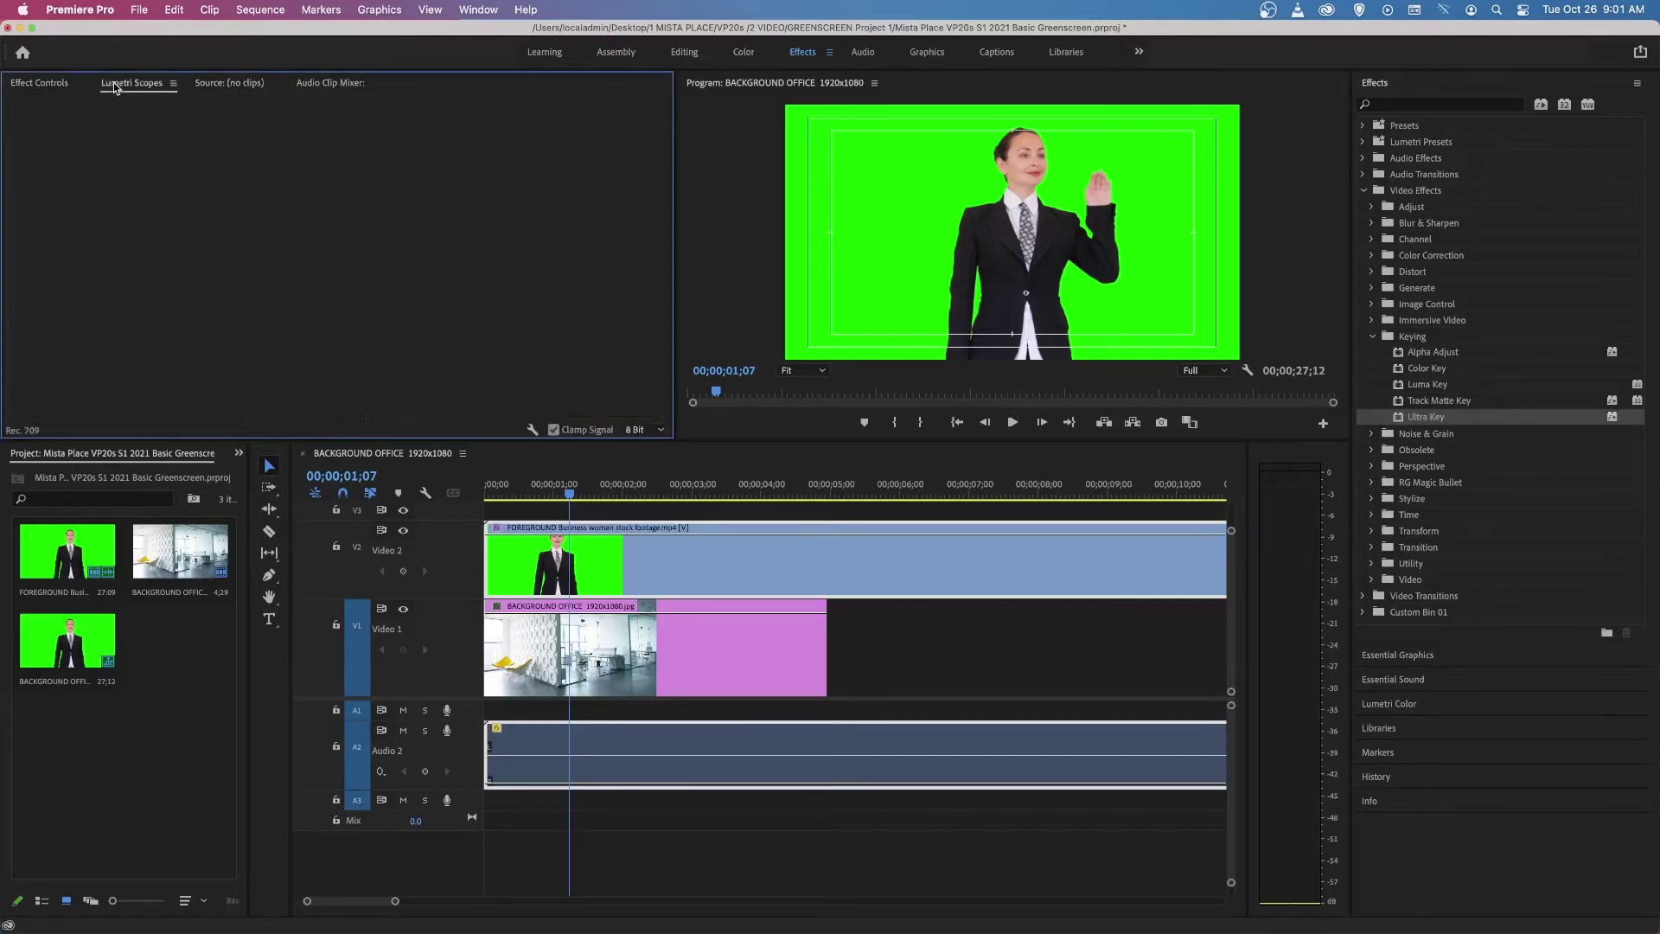
{"action": "left_click", "coordinate": [35, 86]}
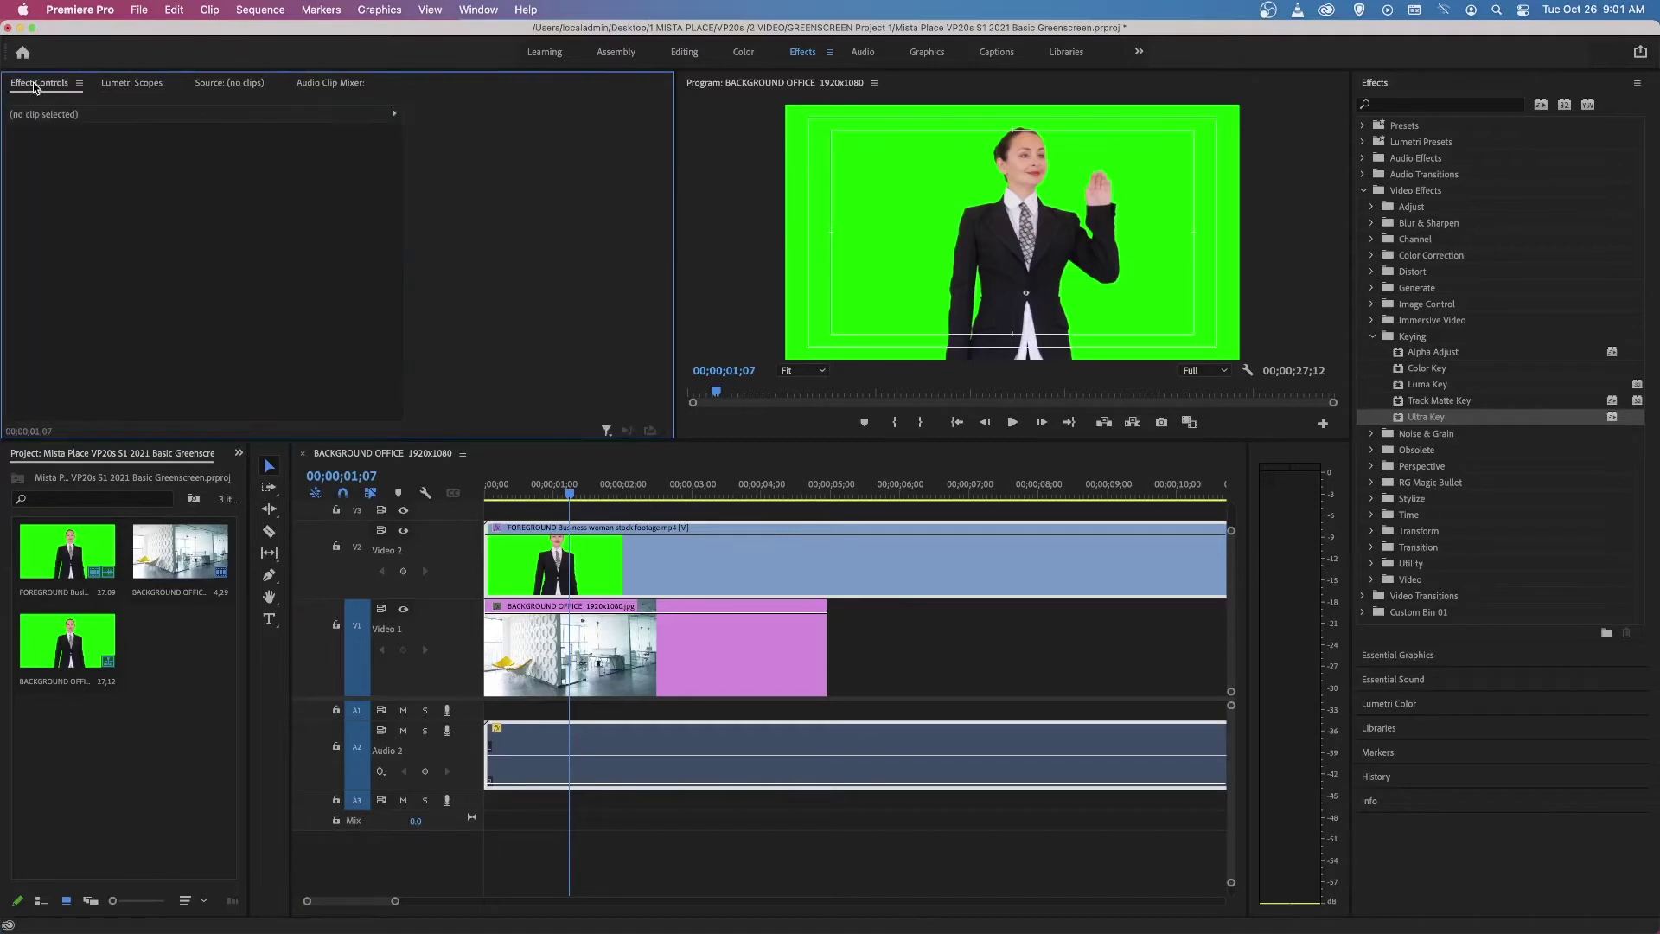
Key out the business woman clip's green screen by sampling the green backdrop as the Ultra Key color.
{"action": "left_click", "coordinate": [654, 558]}
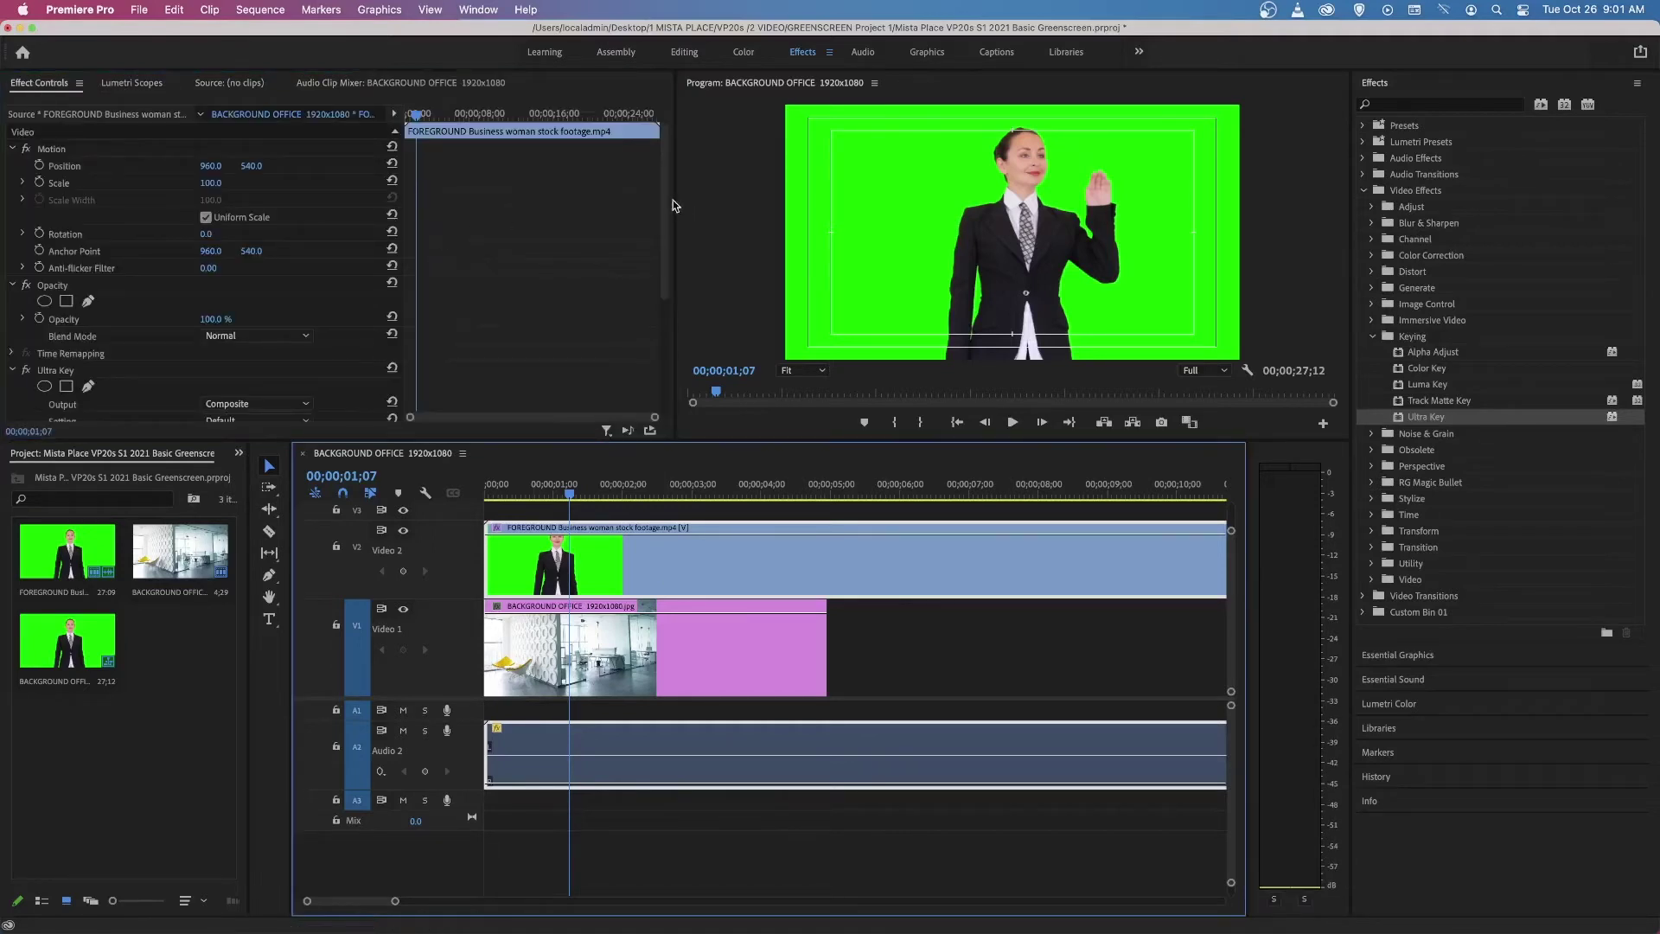
{"action": "left_click_drag", "start_coordinate": [666, 204], "coordinate": [677, 292]}
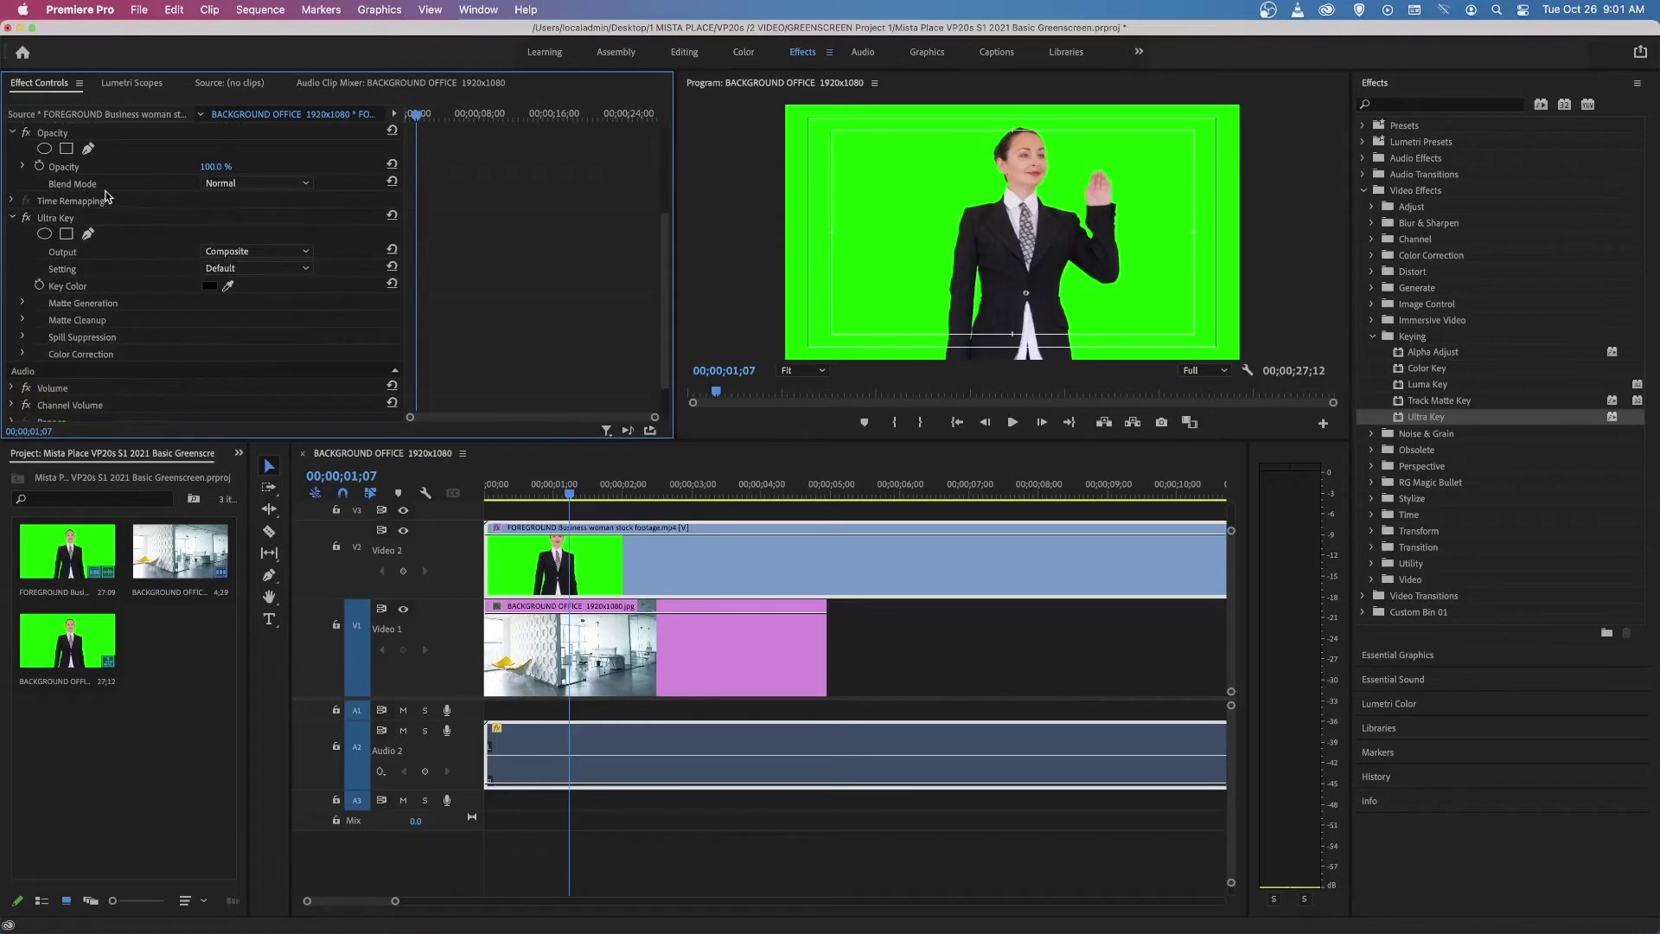
{"action": "left_click", "coordinate": [70, 220]}
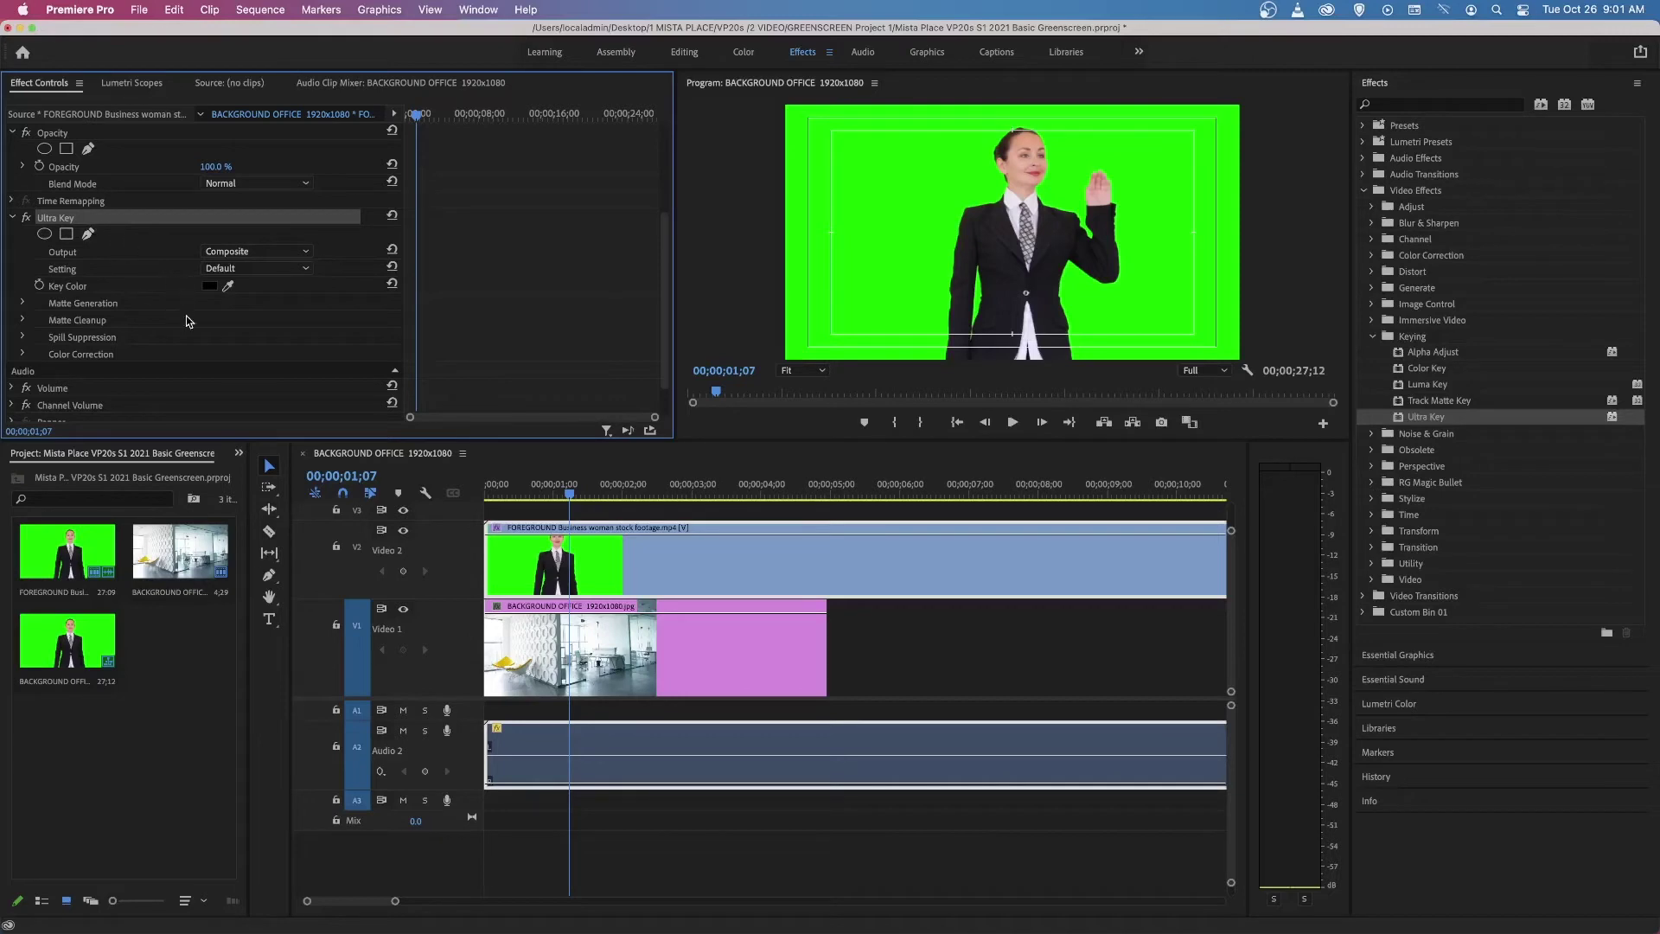
{"action": "left_click", "coordinate": [229, 287]}
{"action": "left_click", "coordinate": [875, 216]}
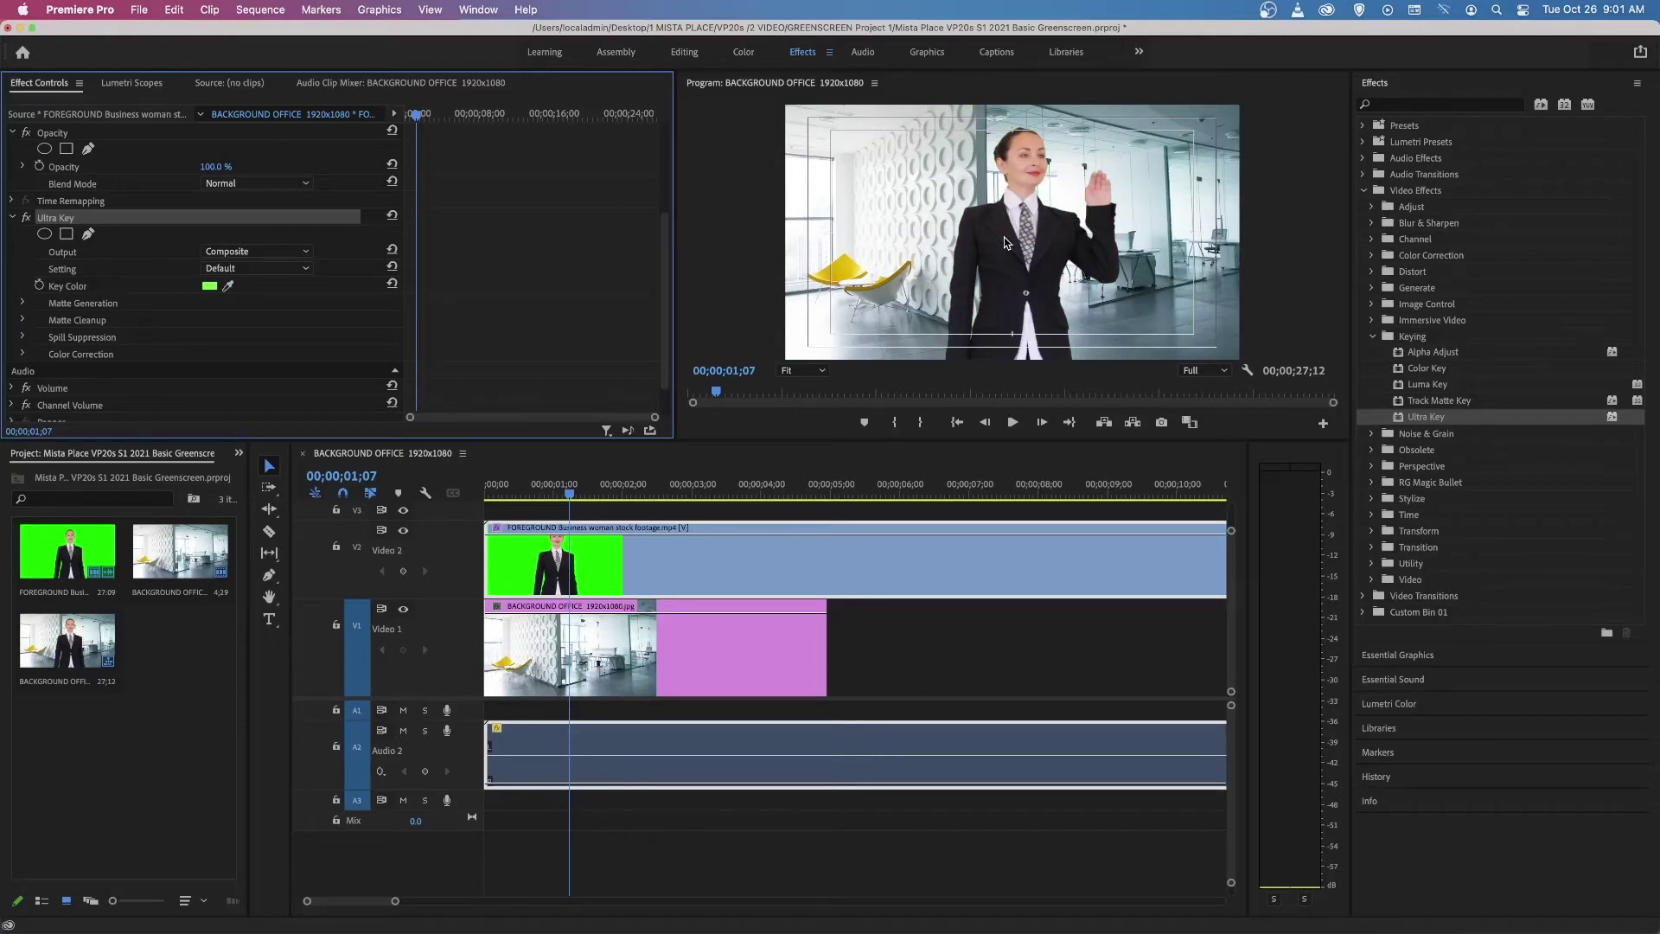
Scale the keyed business woman clip to about 89% and move it to about position 1251, 615 over the office.
{"action": "left_click_drag", "start_coordinate": [1007, 242], "coordinate": [1100, 259]}
{"action": "left_click_drag", "start_coordinate": [878, 143], "coordinate": [902, 157]}
{"action": "left_click_drag", "start_coordinate": [999, 259], "coordinate": [1032, 270]}
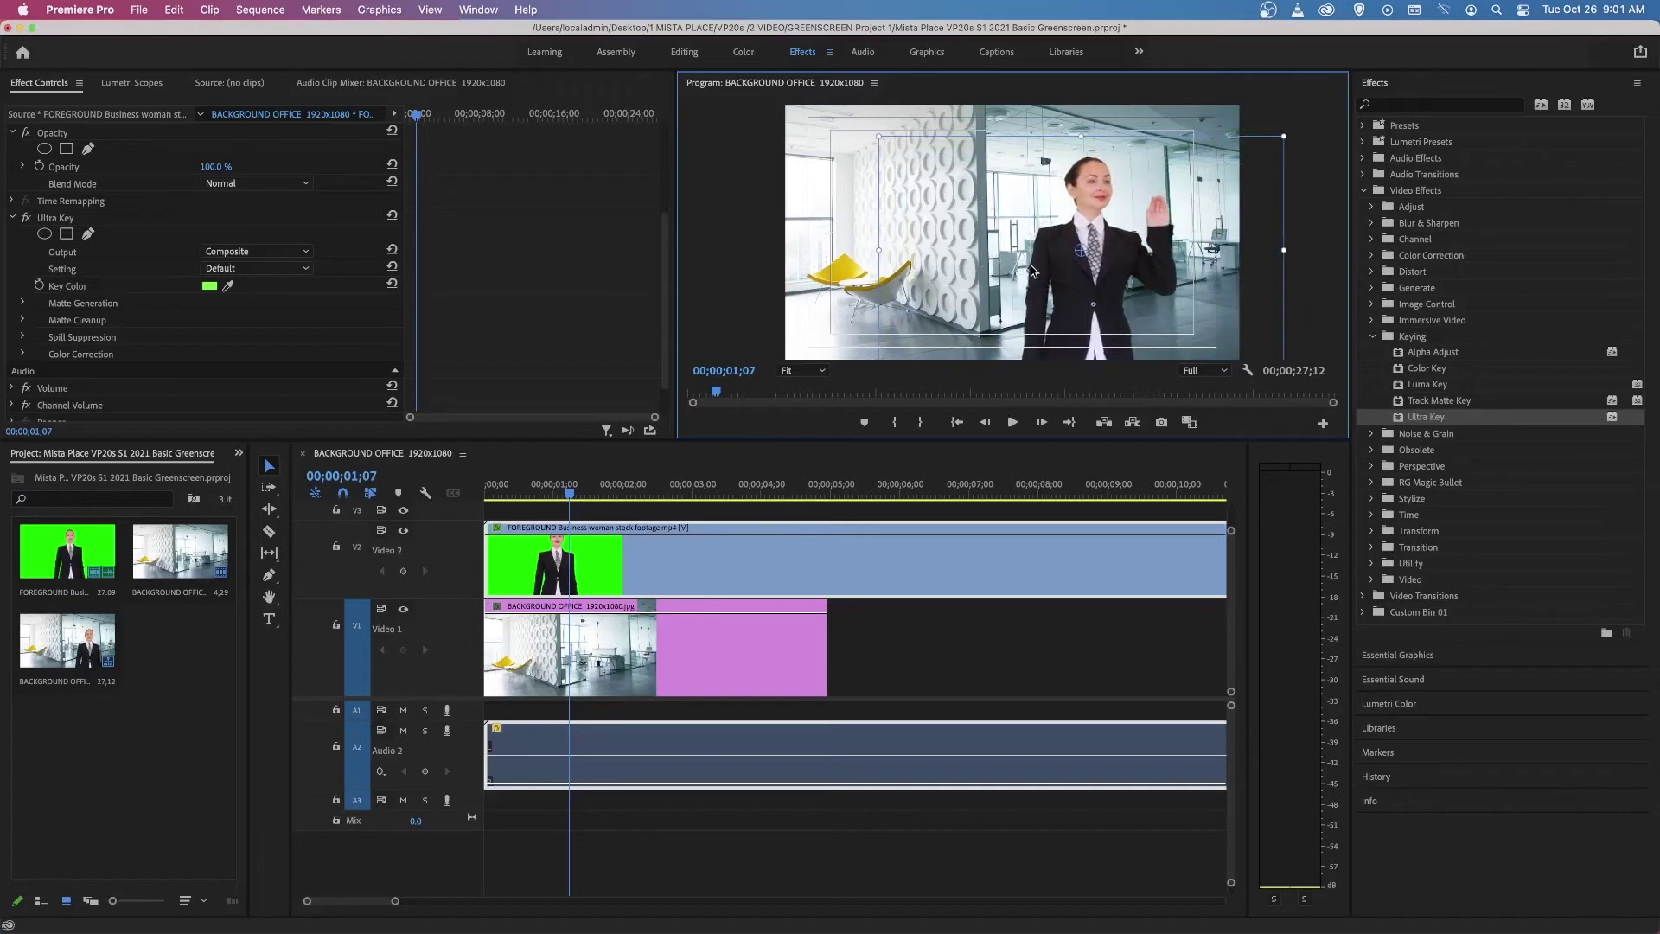
{"action": "left_click", "coordinate": [869, 138]}
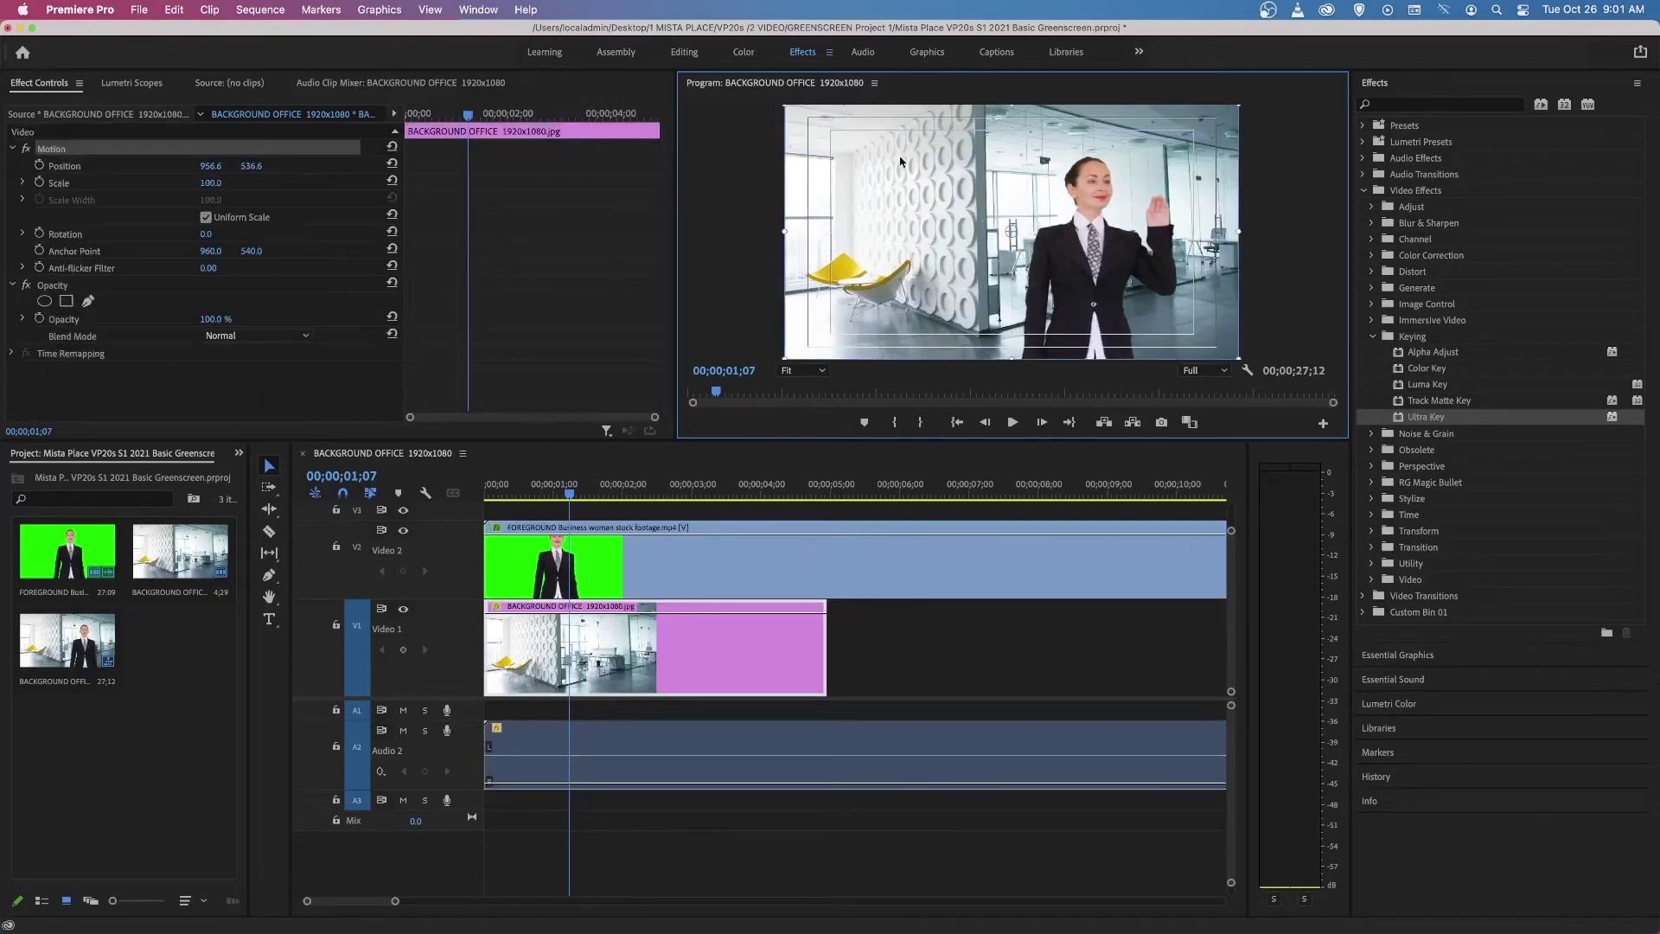
{"action": "left_click", "coordinate": [778, 225]}
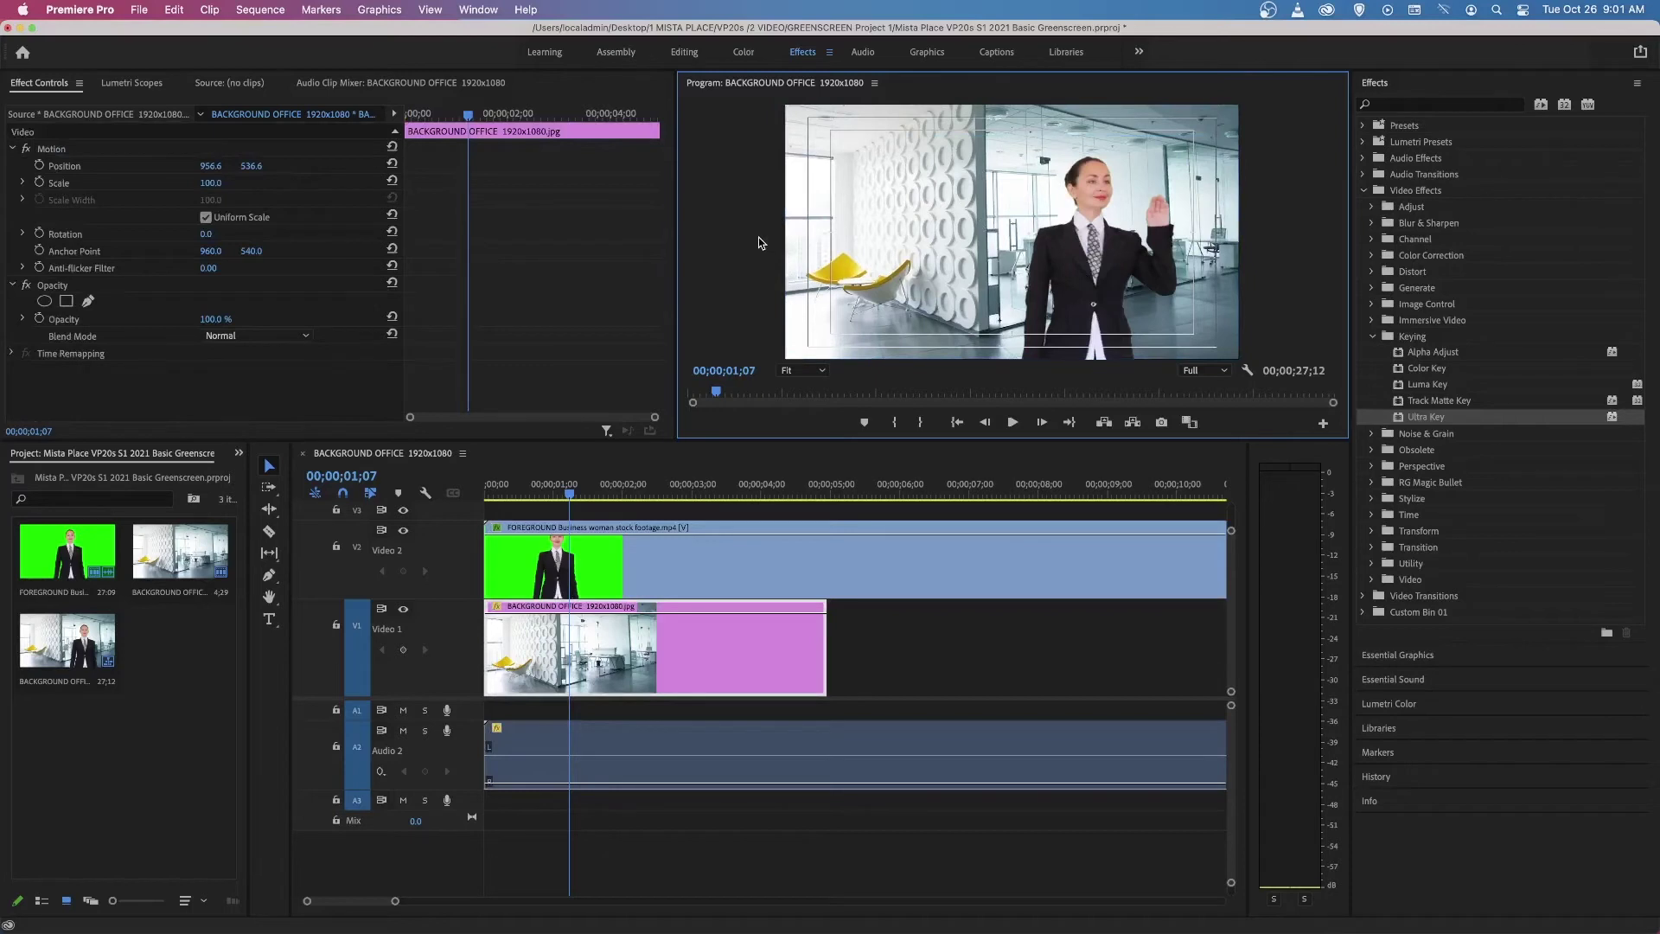
Play the sequence from the start to check the keyed composite past the end of the office background.
{"action": "left_click_drag", "start_coordinate": [570, 496], "coordinate": [486, 497]}
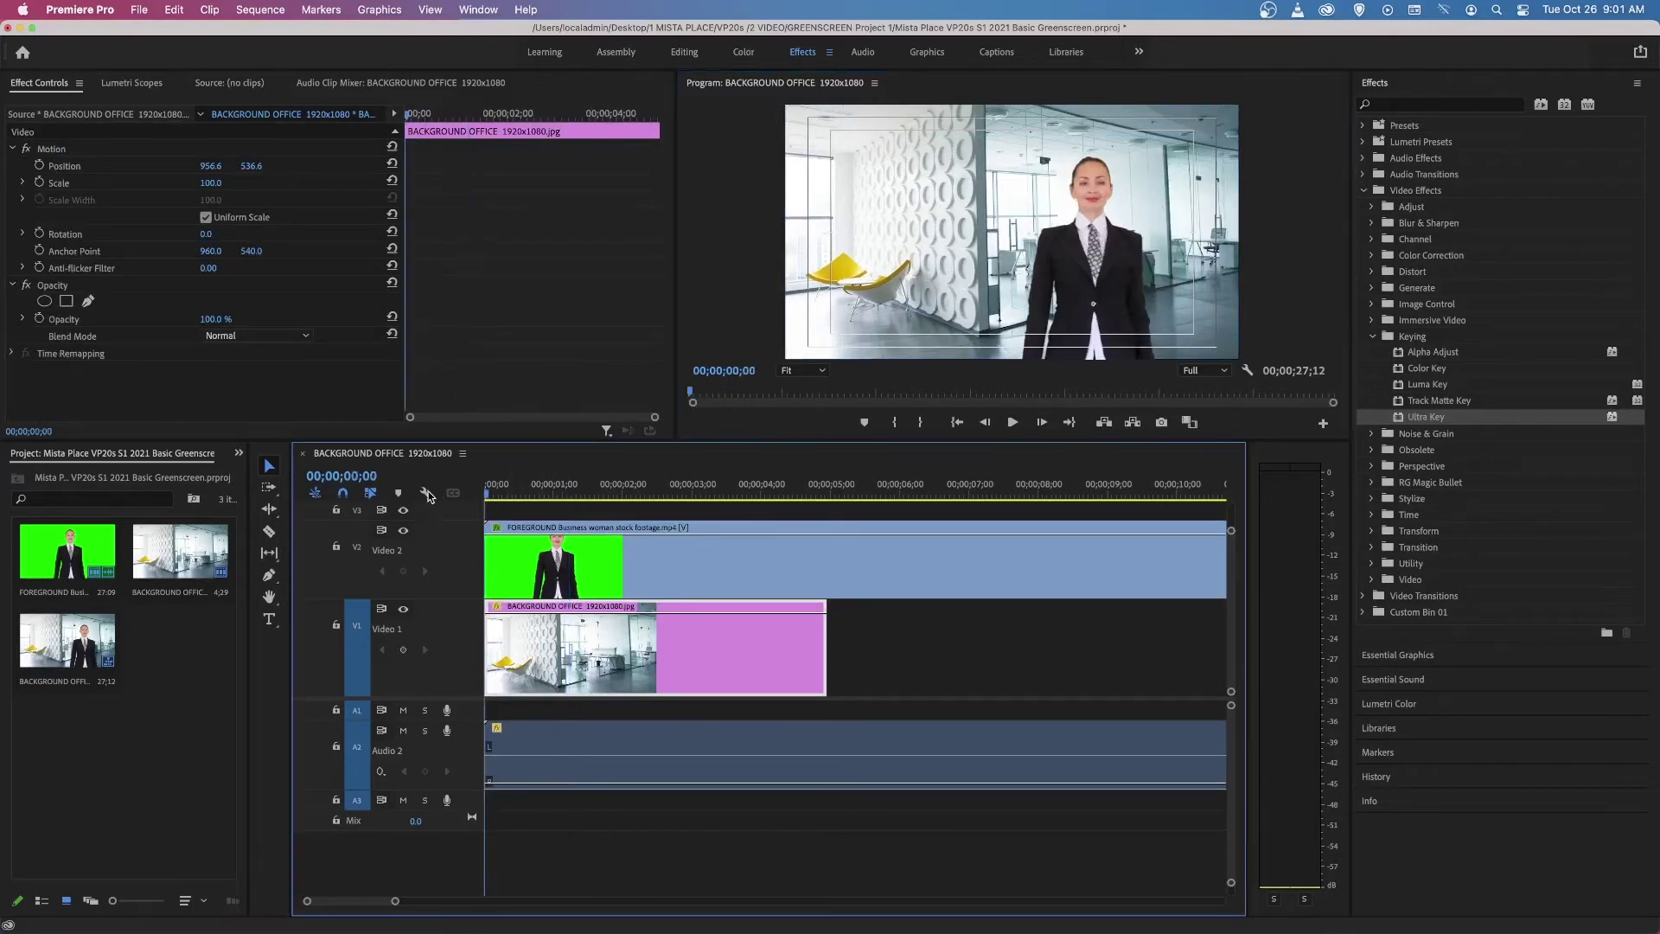
{"action": "key", "text": "space"}
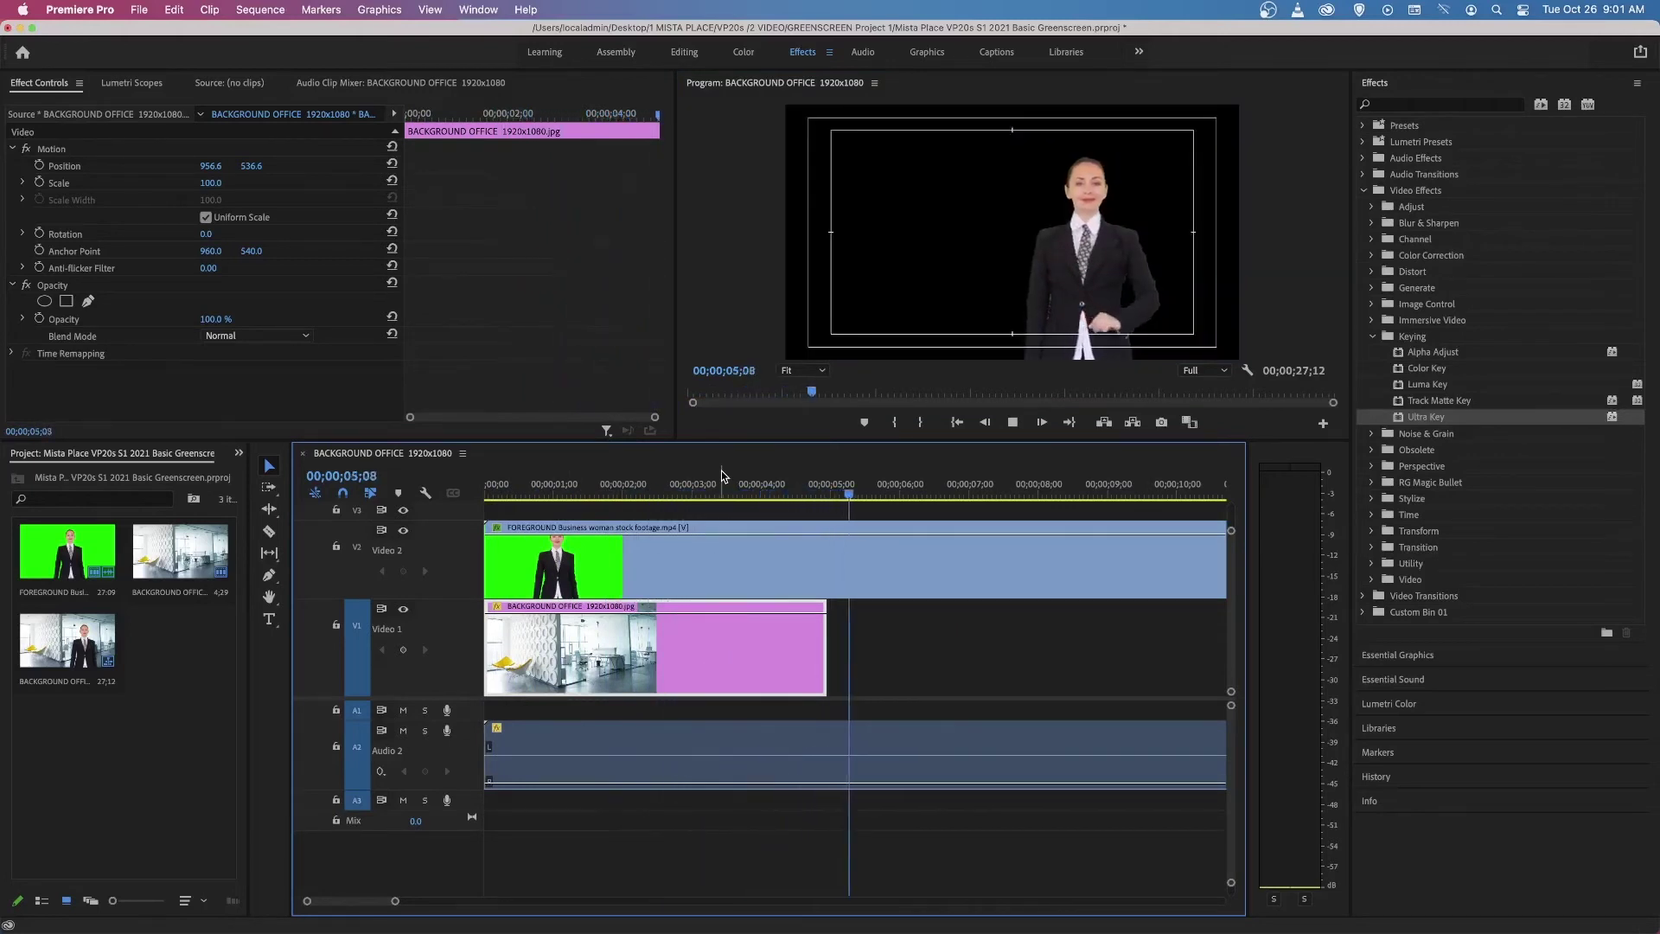
{"action": "key", "text": "space"}
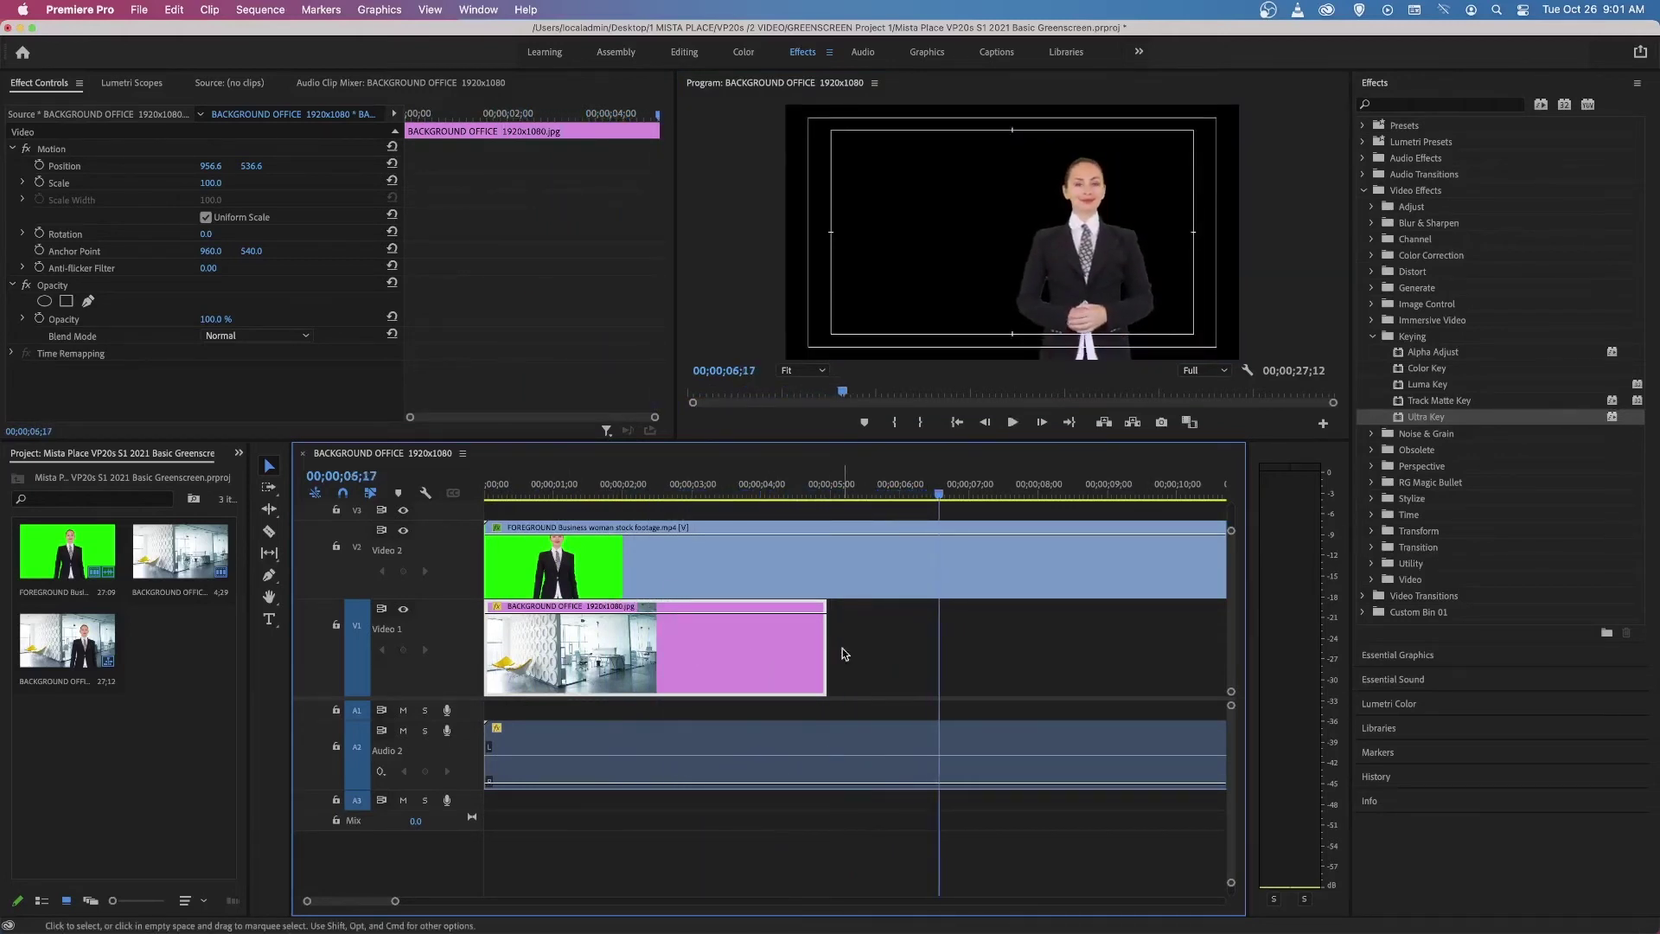
Extend the office background clip to about 00;00;06;05, then cut the business woman clip at that point and delete its remainder.
{"action": "left_click_drag", "start_coordinate": [821, 647], "coordinate": [867, 651]}
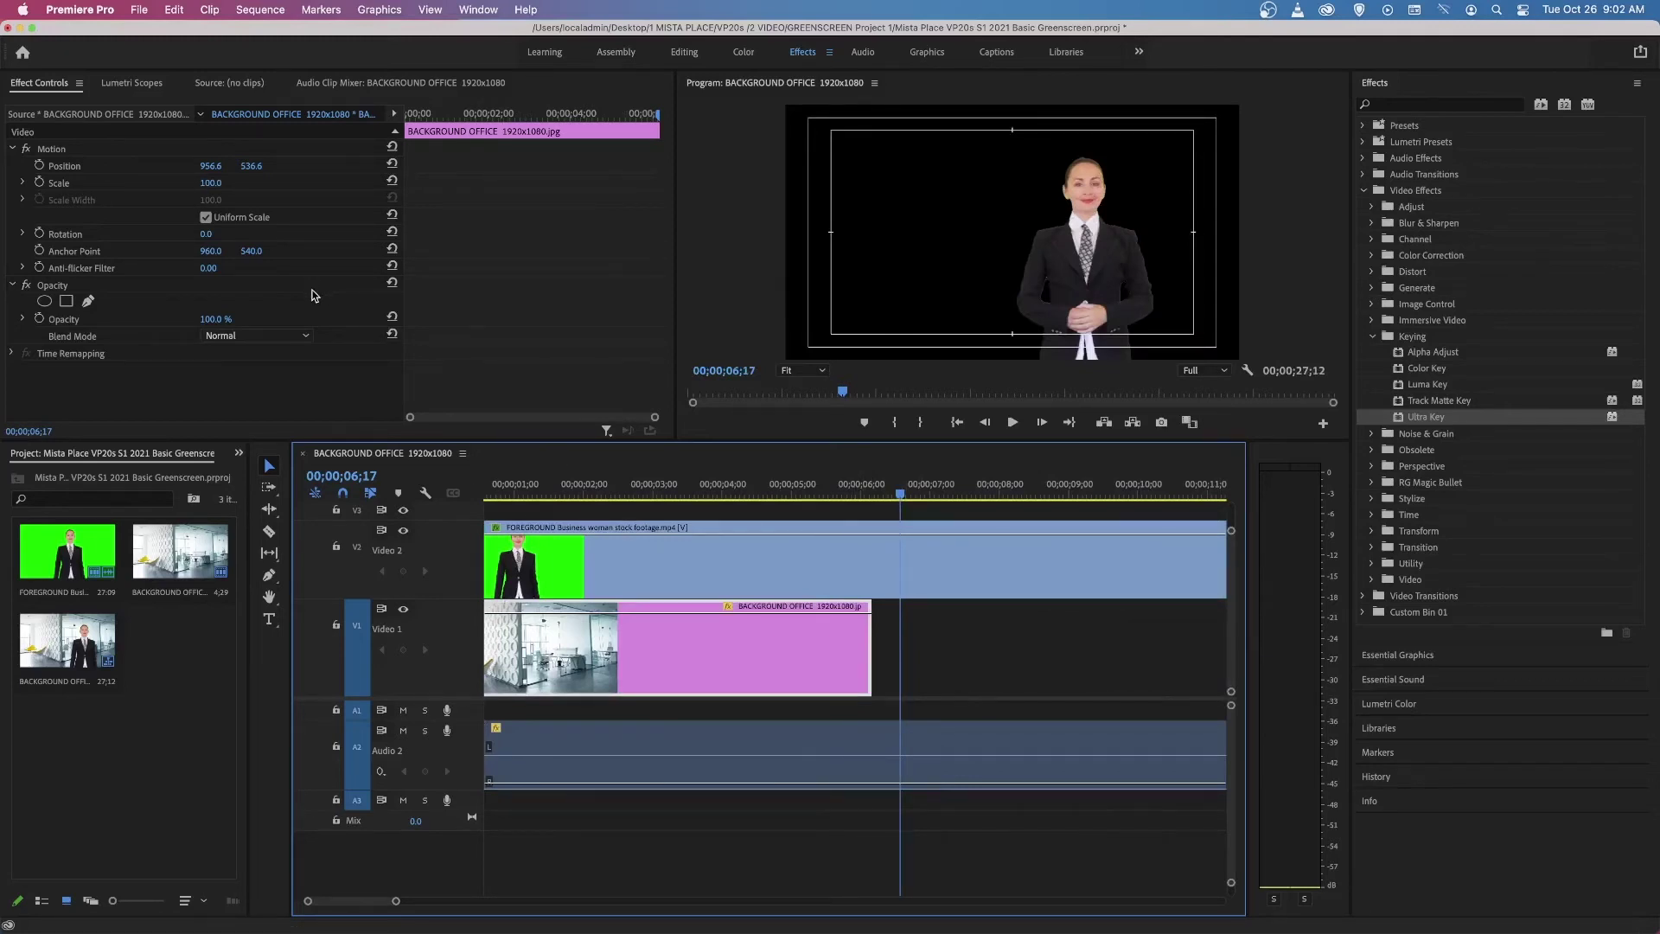
{"action": "left_click", "coordinate": [269, 531]}
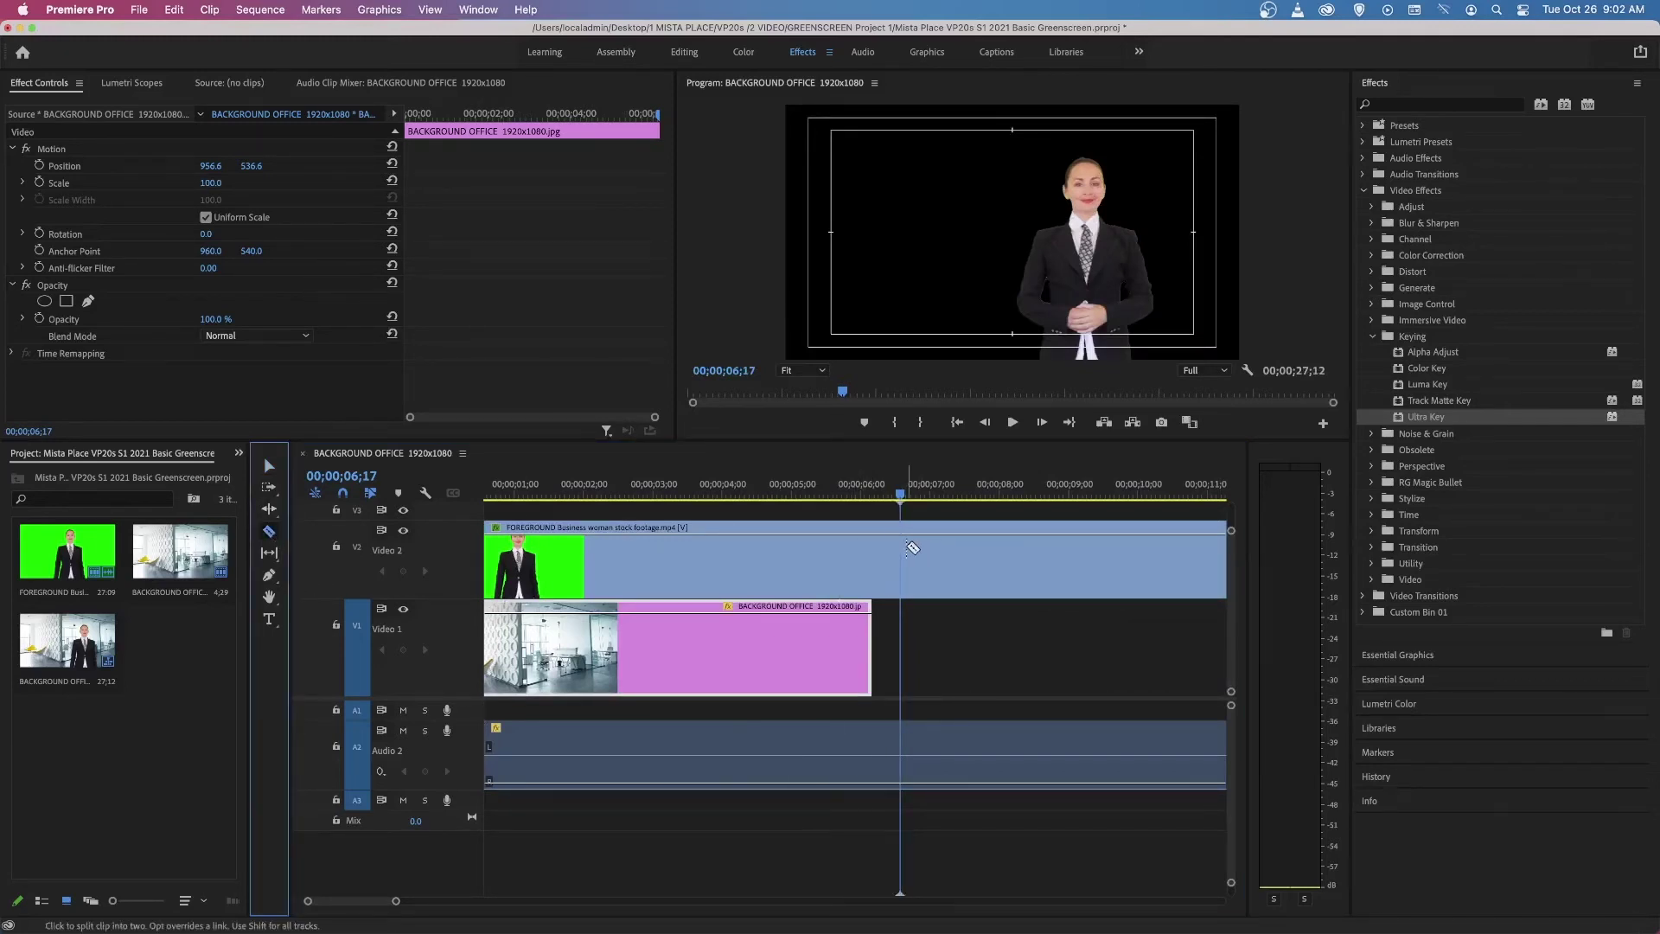
{"action": "left_click", "coordinate": [871, 553]}
{"action": "left_click", "coordinate": [269, 465]}
{"action": "left_click", "coordinate": [950, 547]}
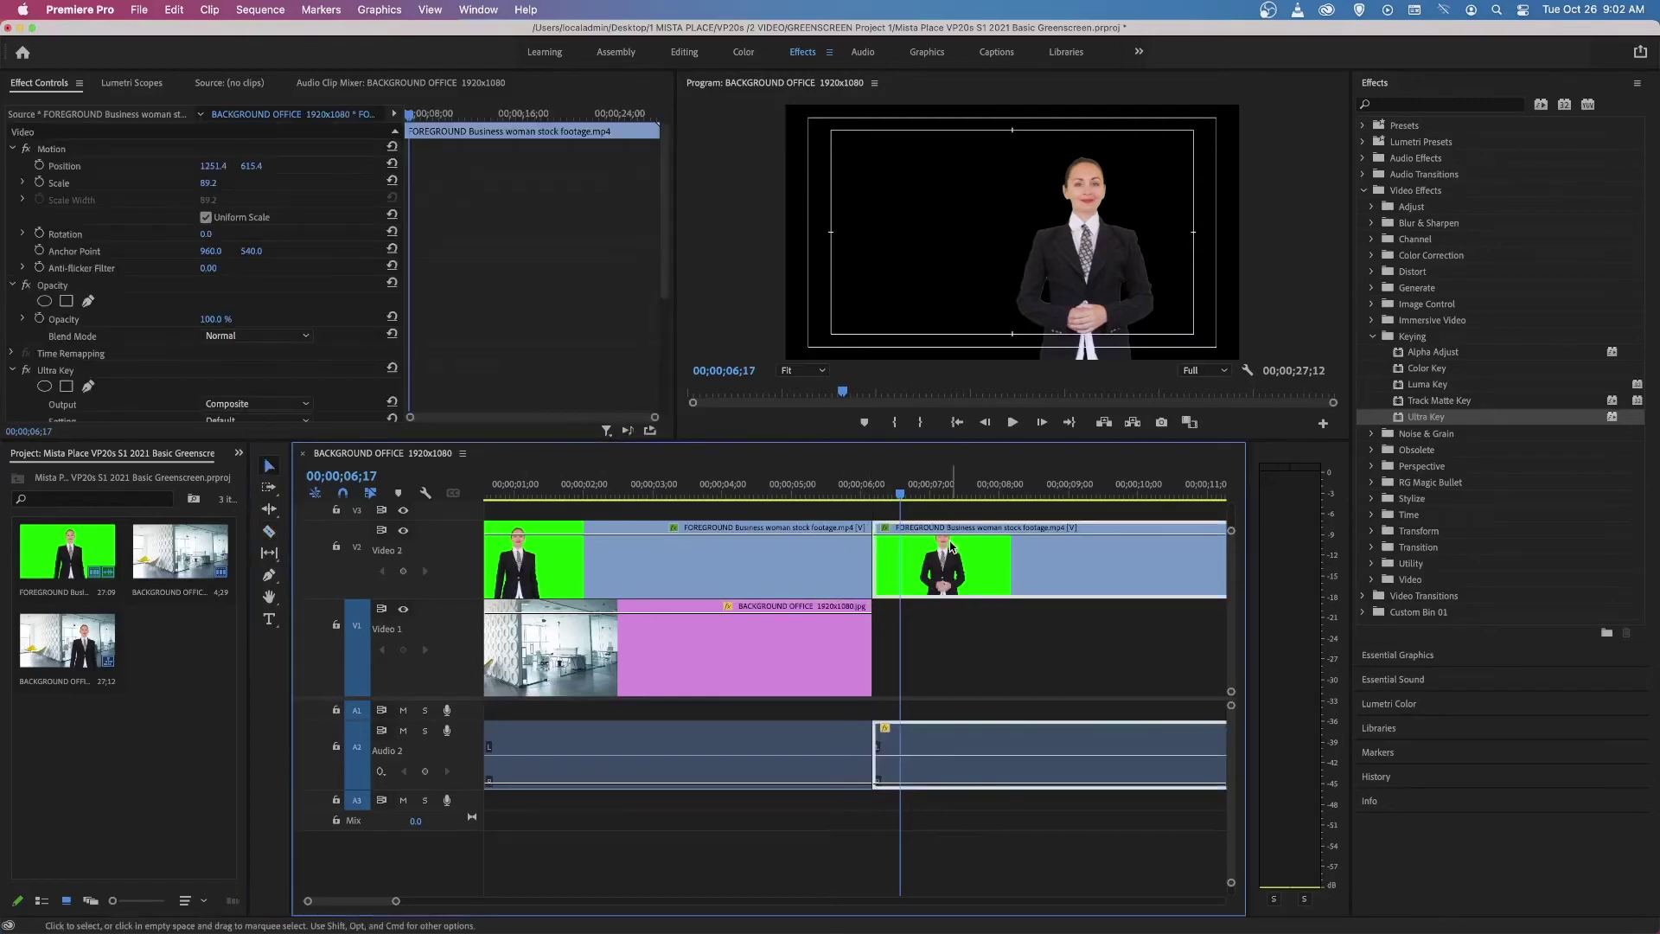
{"action": "key", "text": "Delete"}
Mark the sequence's in point at 00;00;00;00 and its out point at 00;00;07;02.
{"action": "left_click_drag", "start_coordinate": [898, 495], "coordinate": [301, 508]}
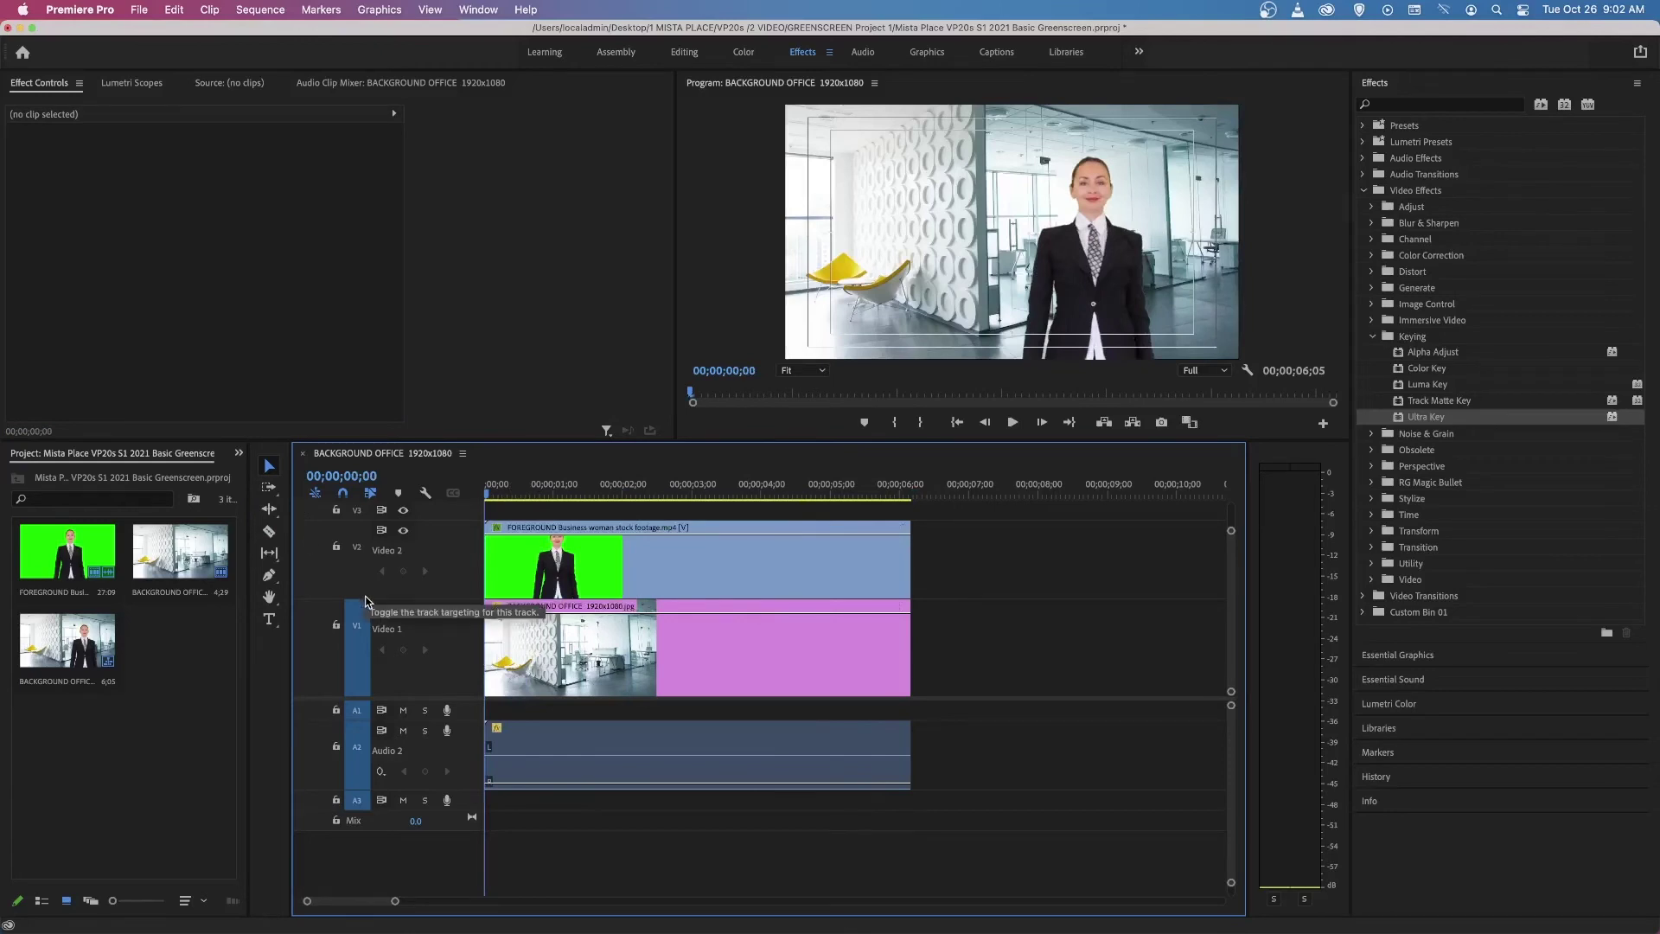
{"action": "left_click", "coordinate": [640, 626]}
{"action": "mouse_move", "coordinate": [925, 490]}
{"action": "left_mouse_down"}
{"action": "mouse_move", "coordinate": [904, 493]}
{"action": "mouse_move", "coordinate": [928, 493]}
{"action": "left_mouse_up"}
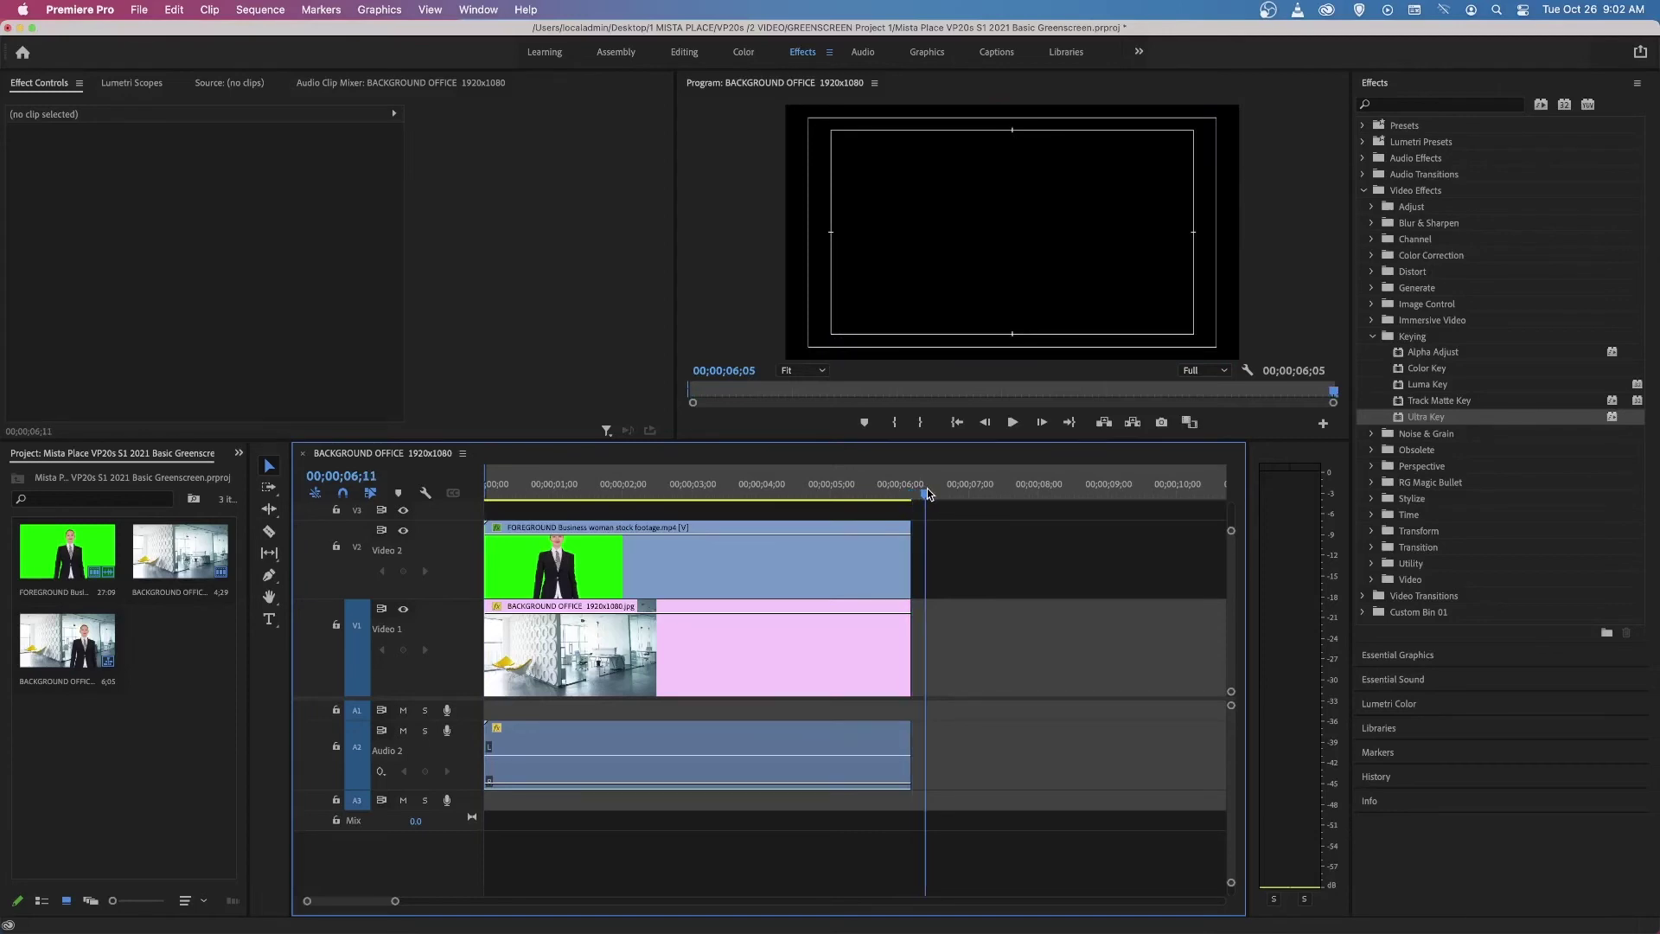
{"action": "left_click_drag", "start_coordinate": [925, 493], "coordinate": [974, 498]}
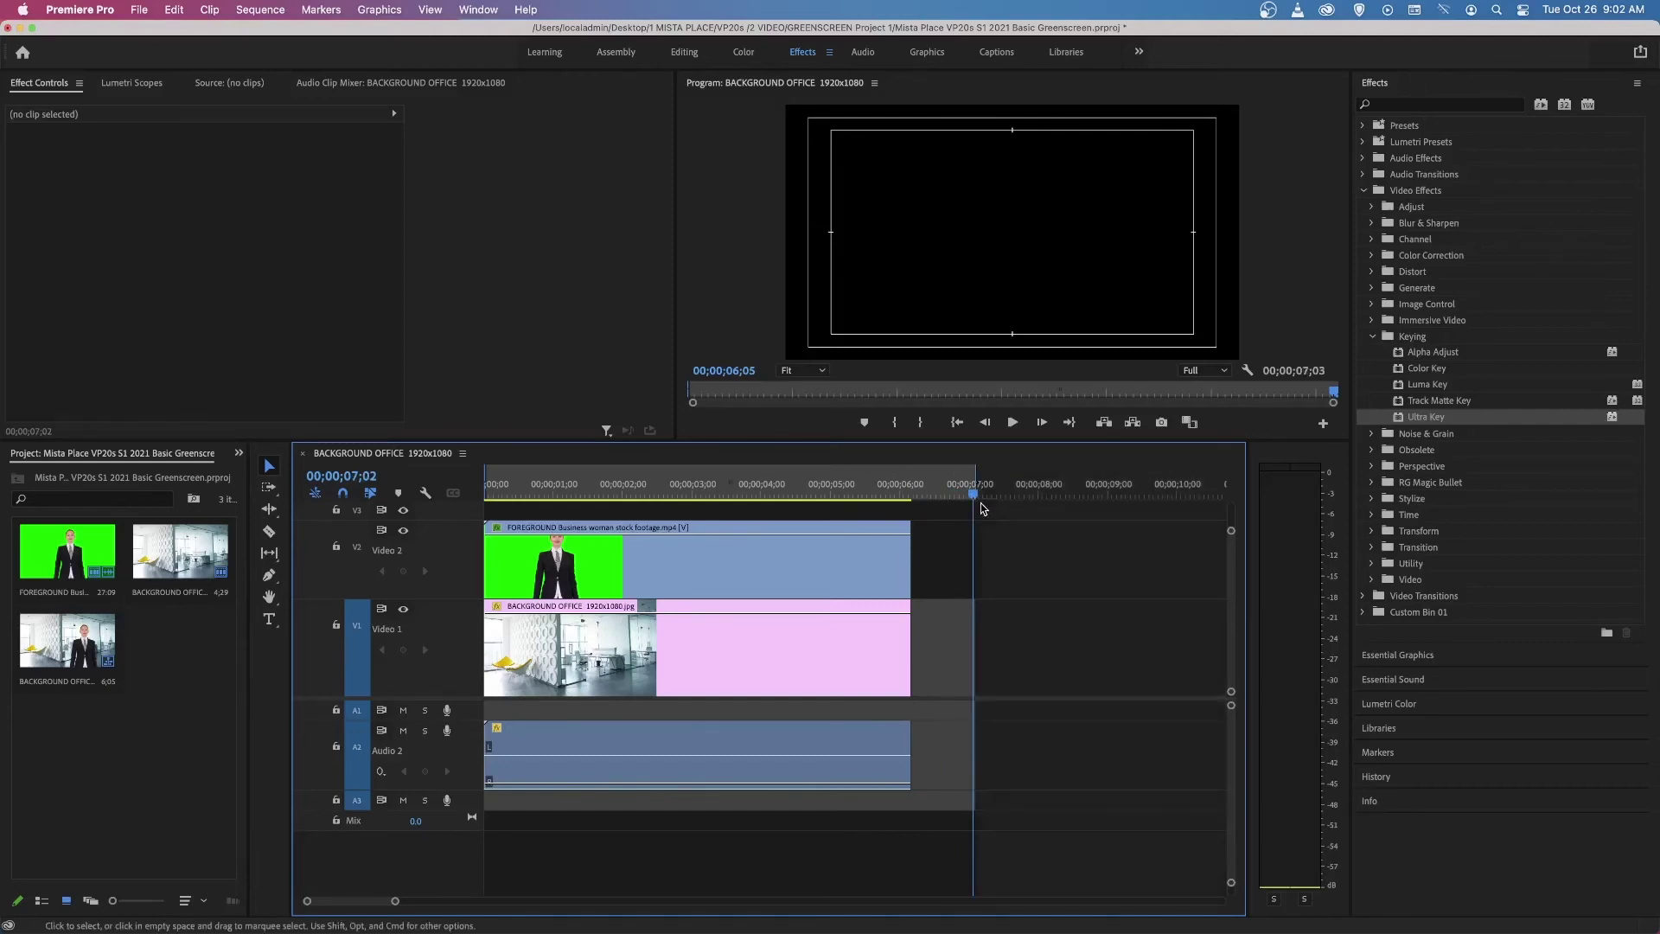
Save the project.
{"action": "left_click", "coordinate": [137, 11]}
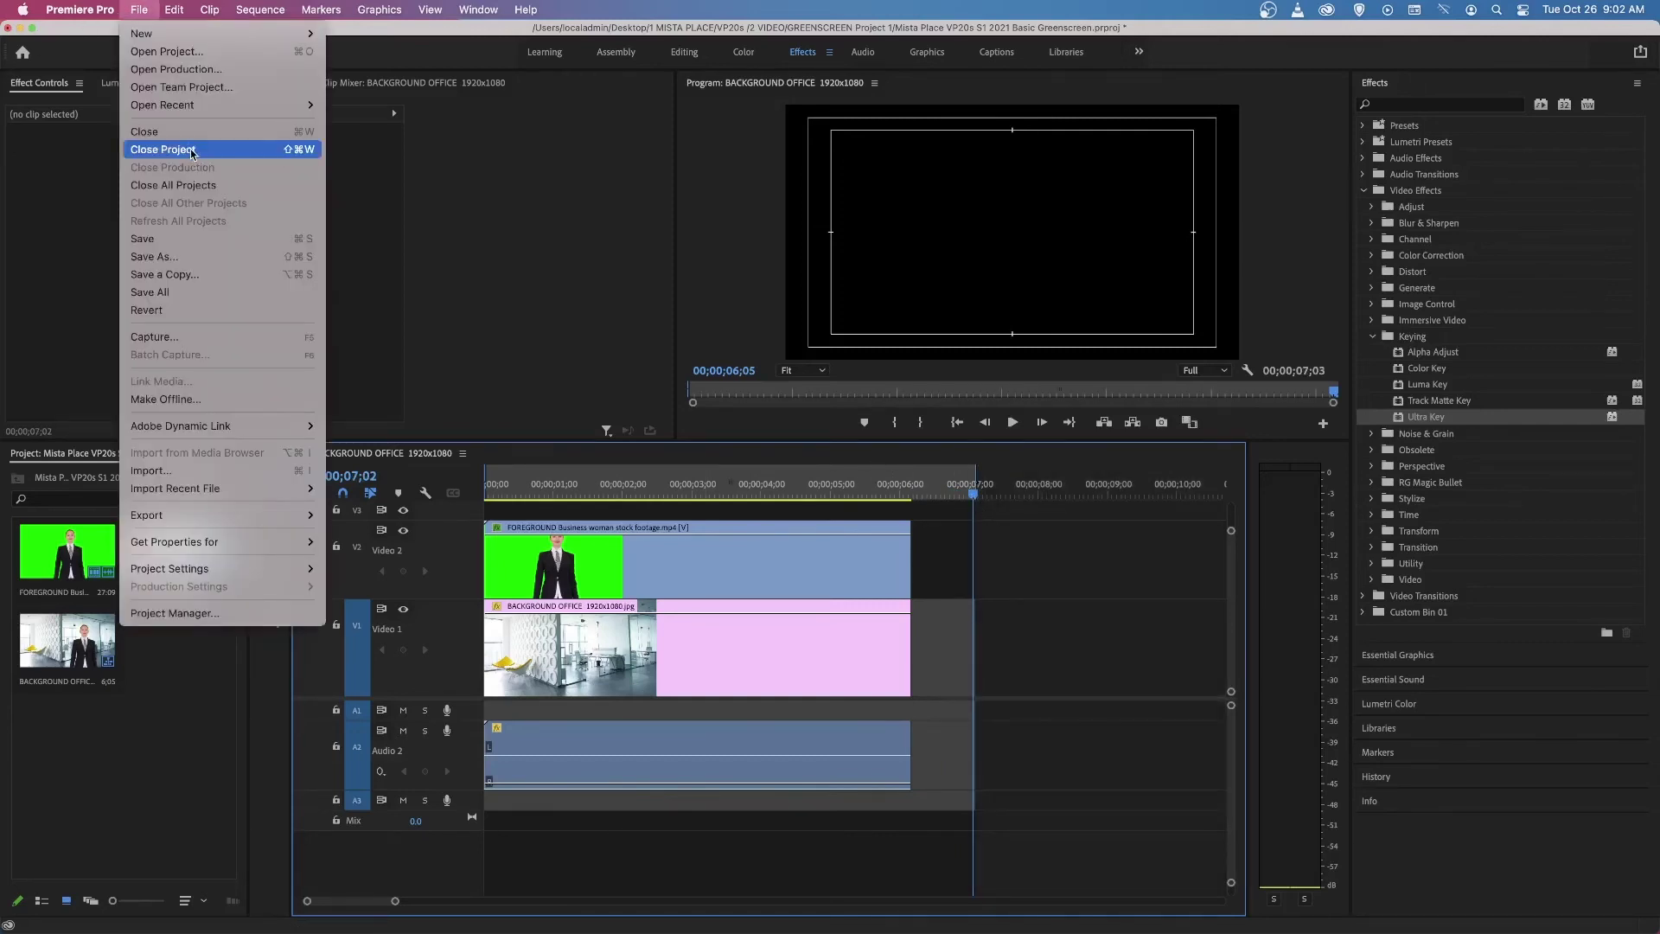
{"action": "left_click", "coordinate": [144, 239]}
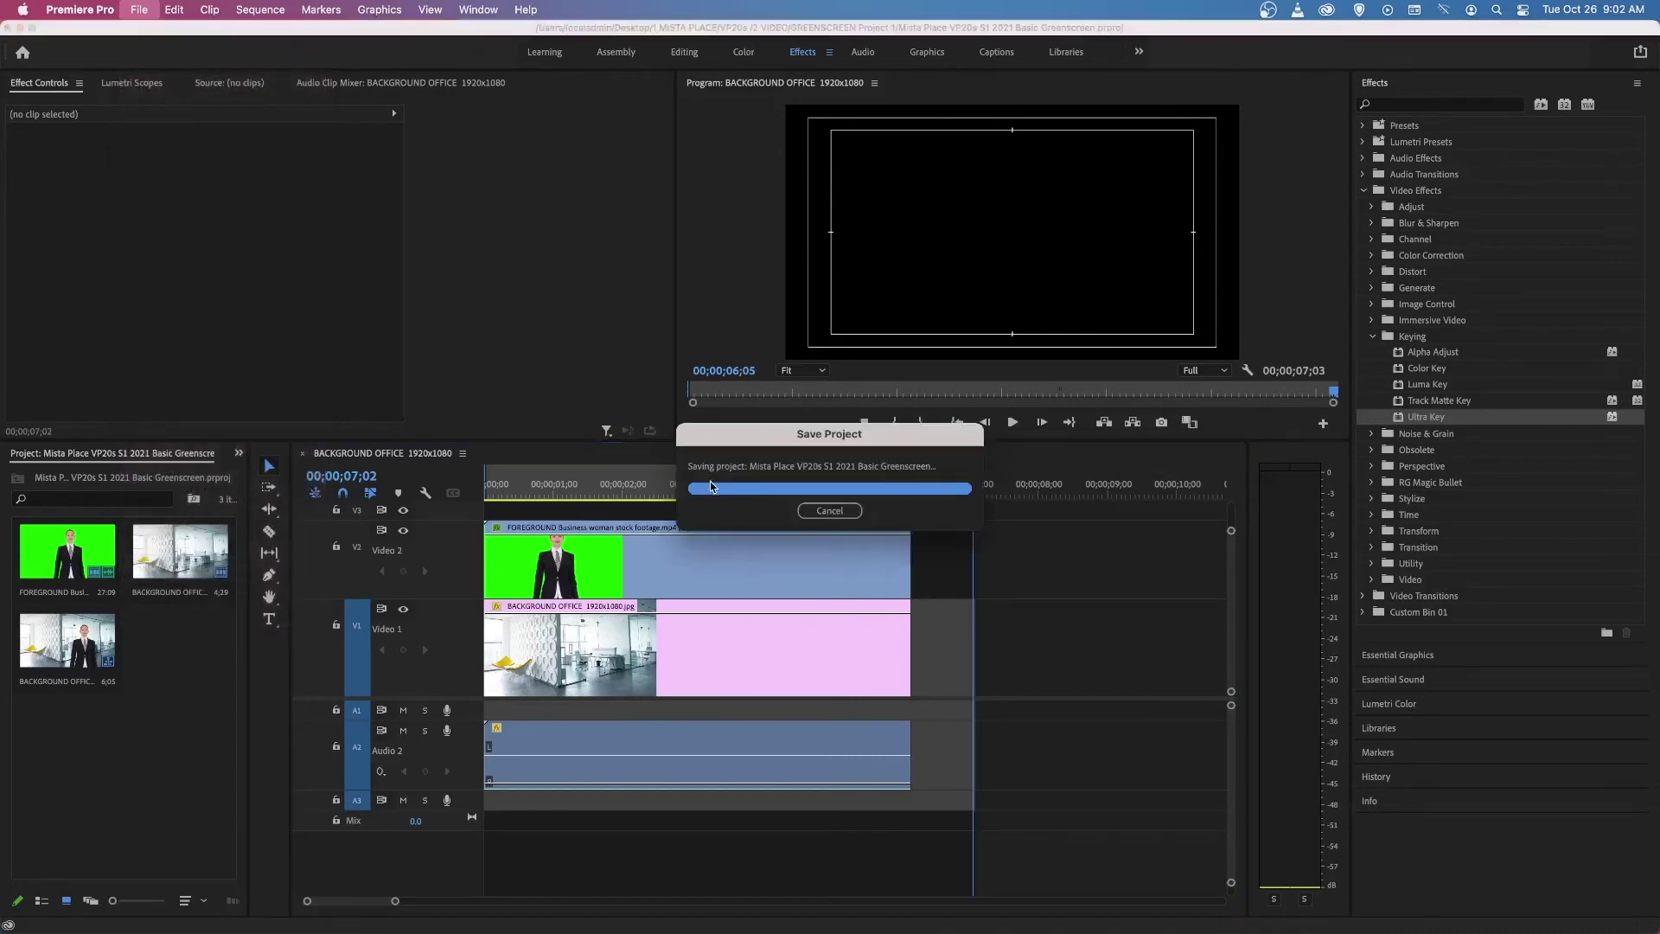
Open the media export settings for the sequence and choose H.264 as the export format.
{"action": "left_click", "coordinate": [141, 10]}
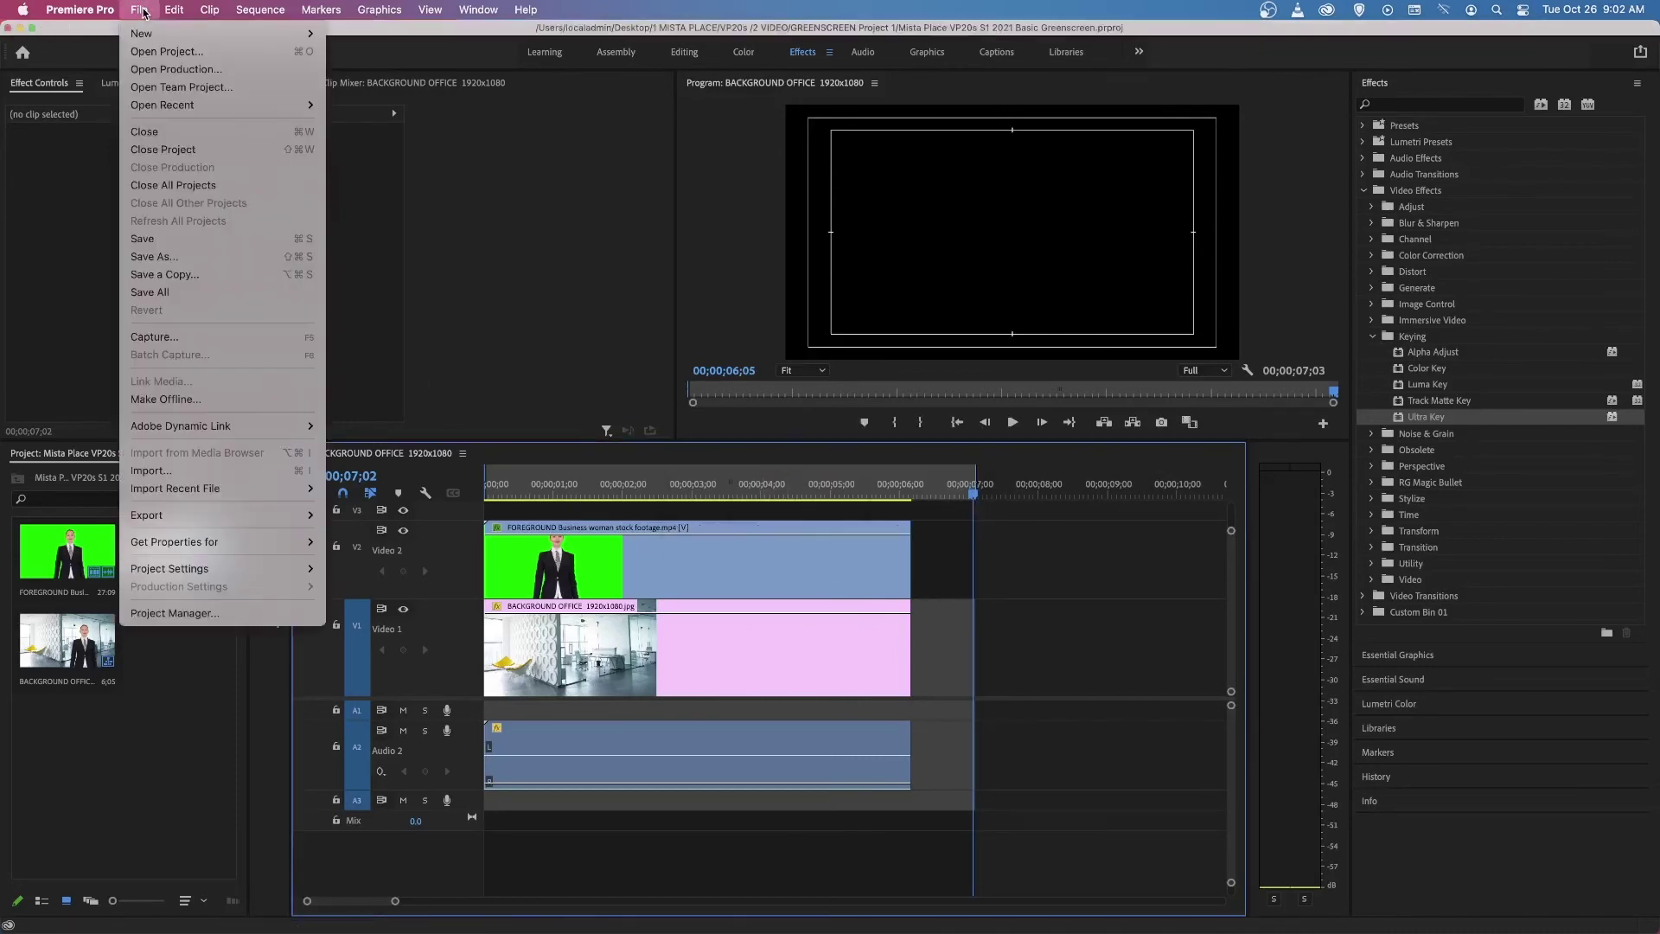
{"action": "mouse_move", "coordinate": [232, 513]}
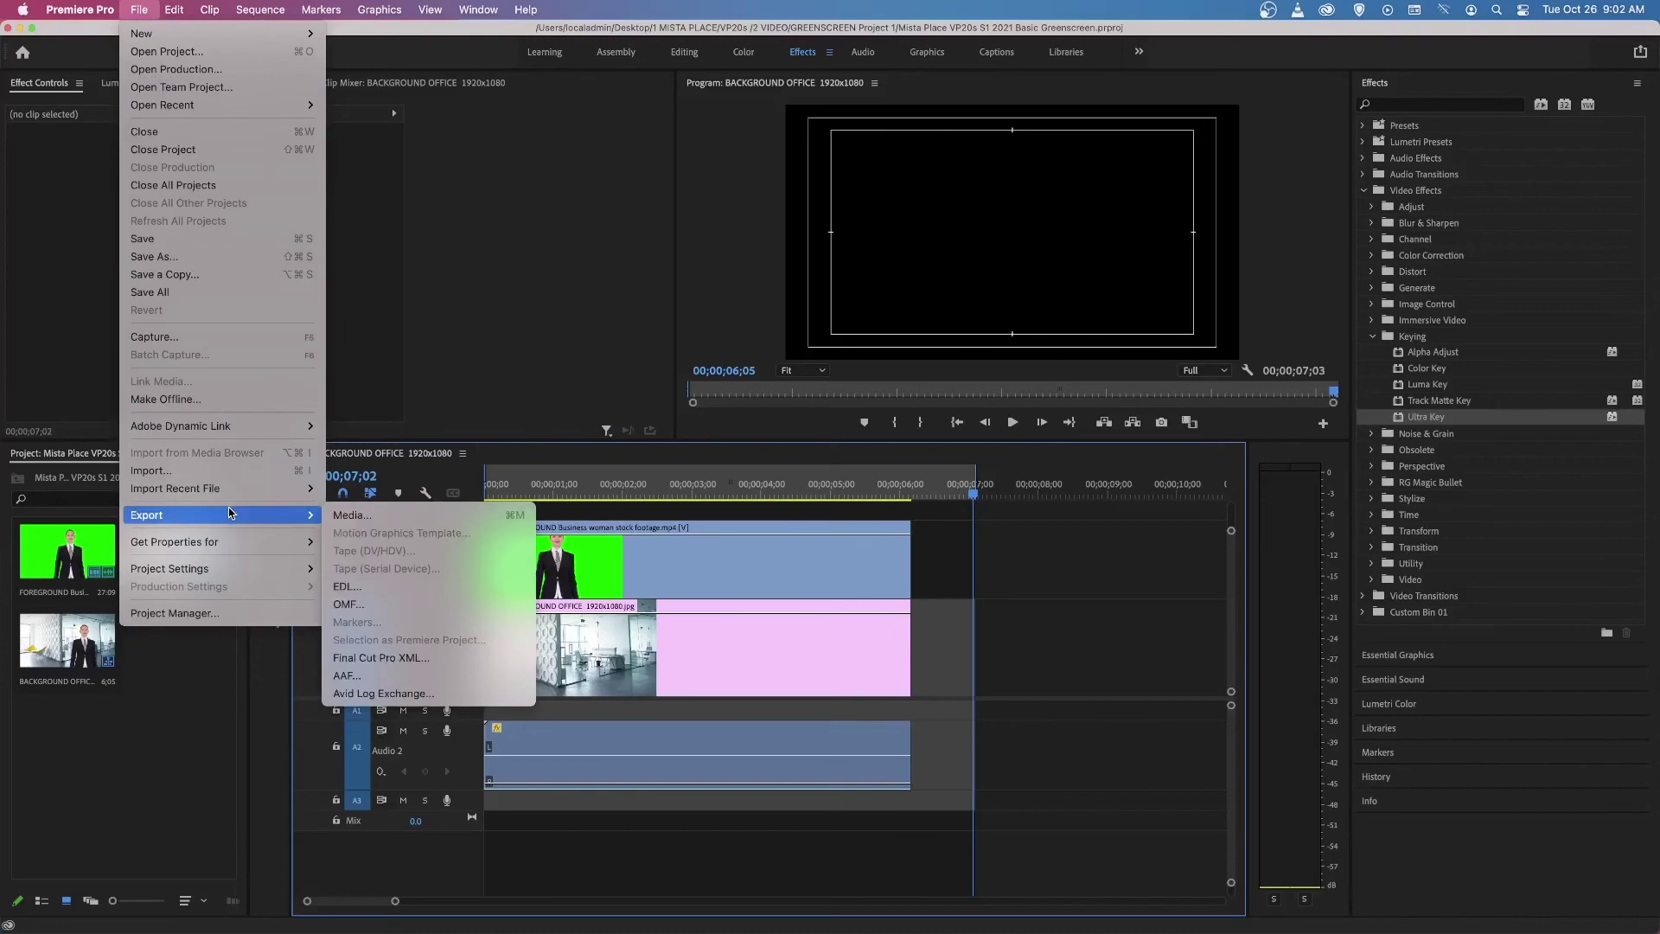
{"action": "left_click", "coordinate": [437, 513]}
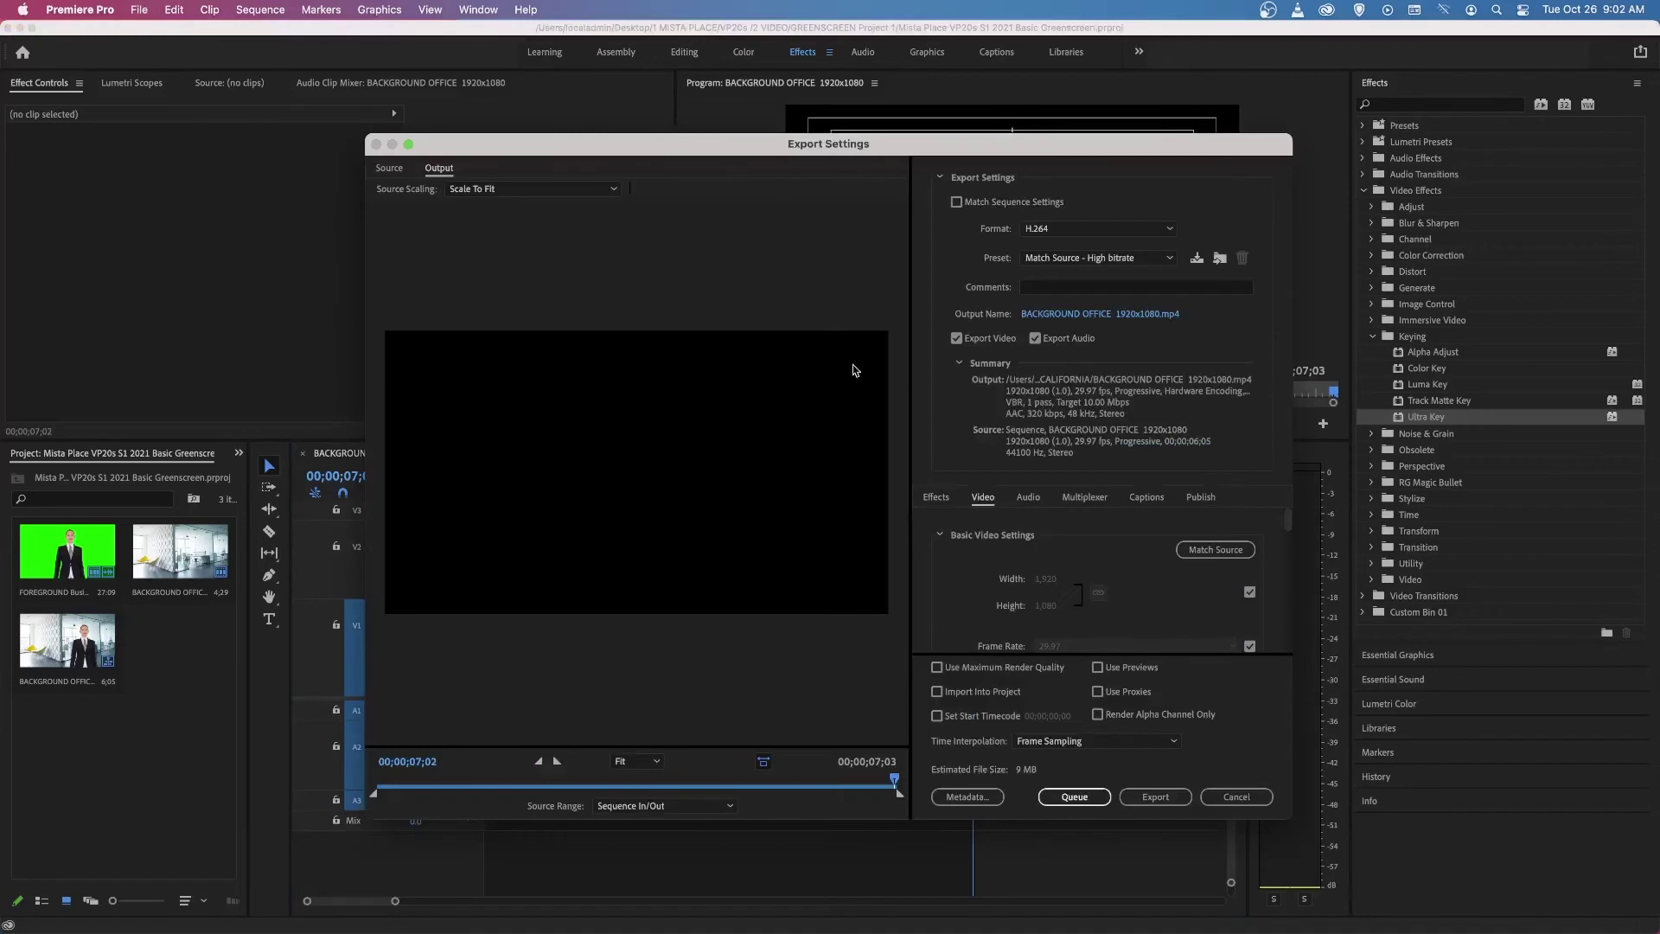
{"action": "left_click", "coordinate": [1044, 230]}
{"action": "left_click", "coordinate": [1062, 387]}
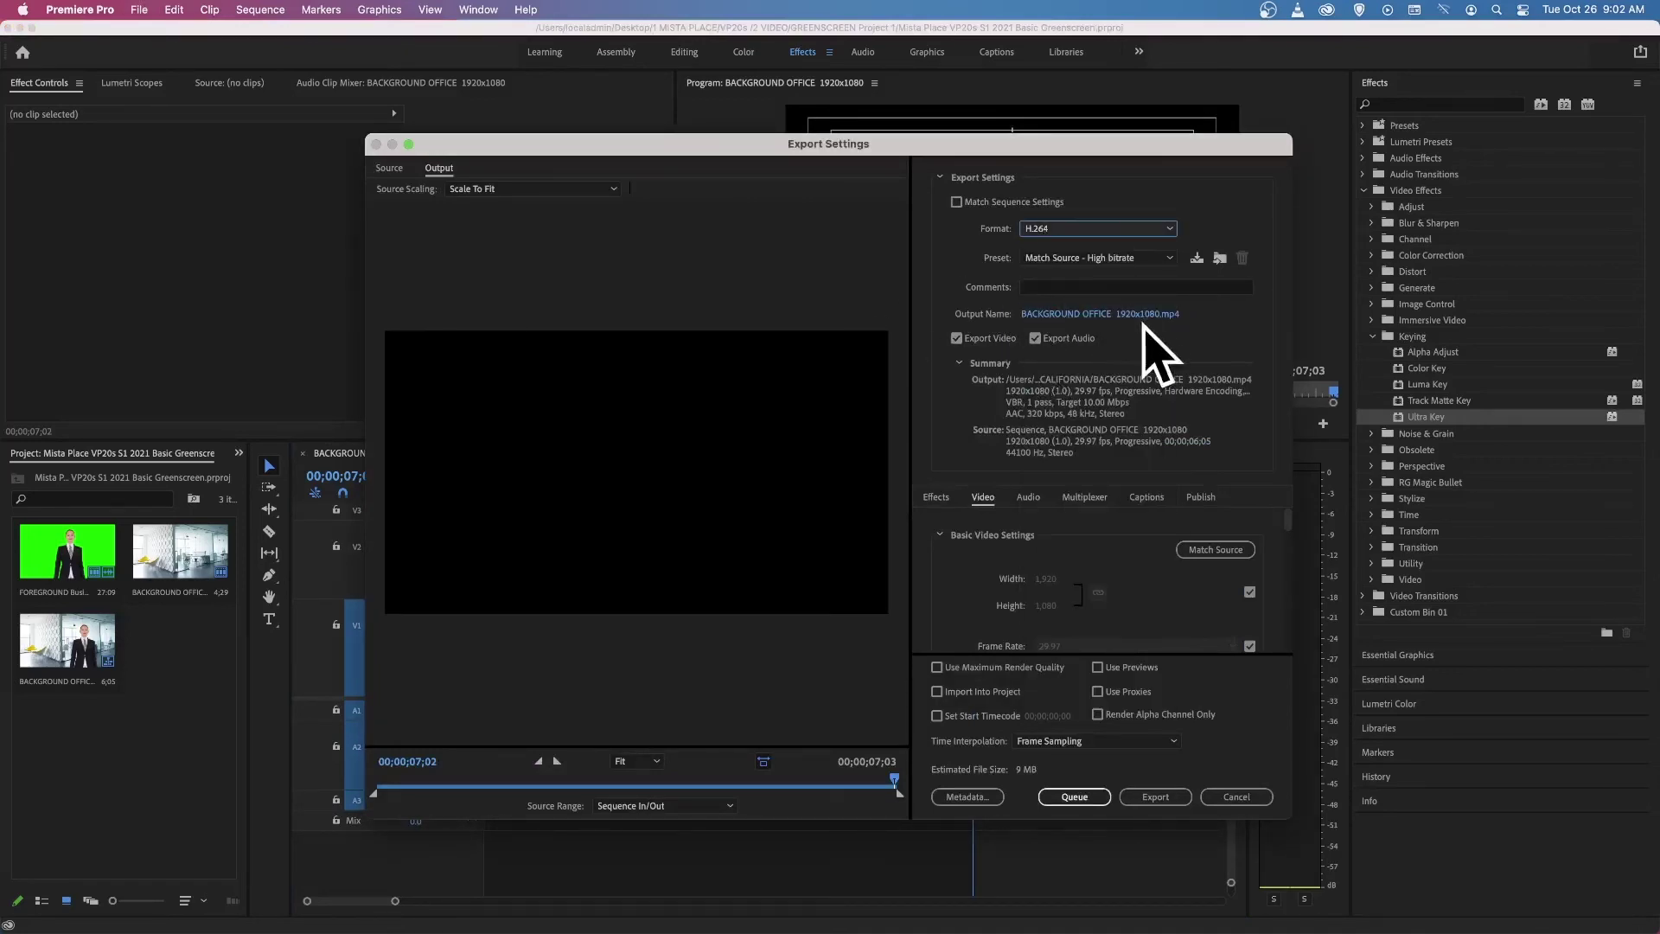
Browse for the export's output location to the 2 VIDEO folder inside VP20s and select its GREENSCREEN Project 1 folder.
{"action": "left_click", "coordinate": [1061, 314]}
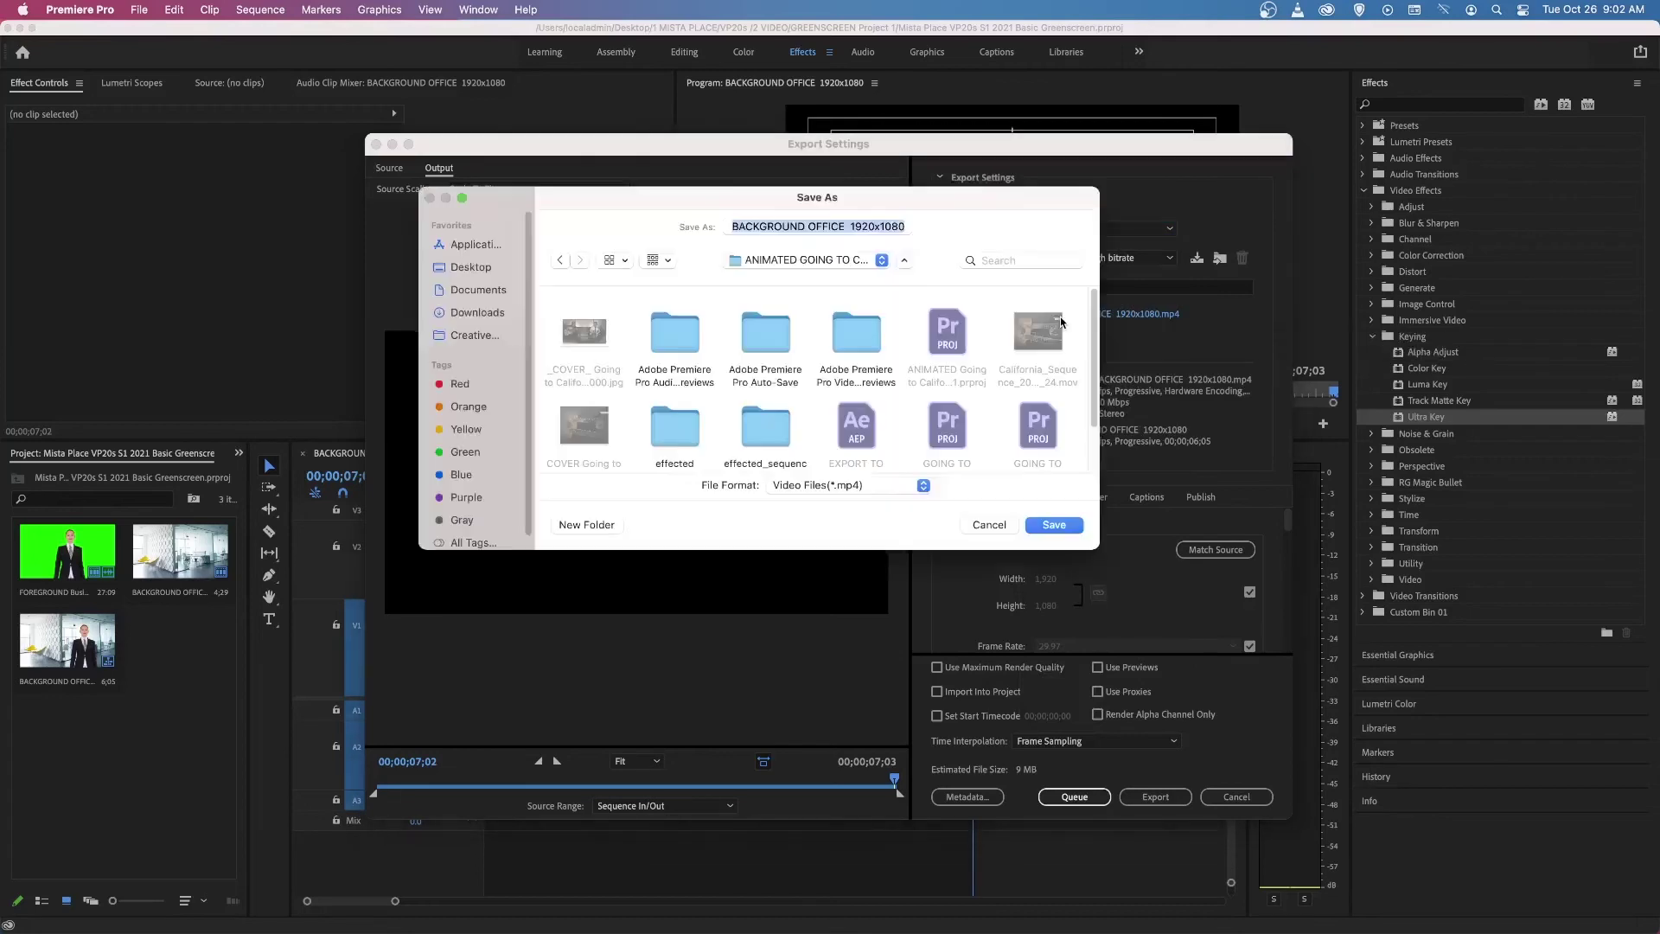
{"action": "left_click", "coordinate": [480, 271]}
{"action": "double_click", "coordinate": [682, 340]}
{"action": "double_click", "coordinate": [682, 340]}
{"action": "double_click", "coordinate": [680, 340]}
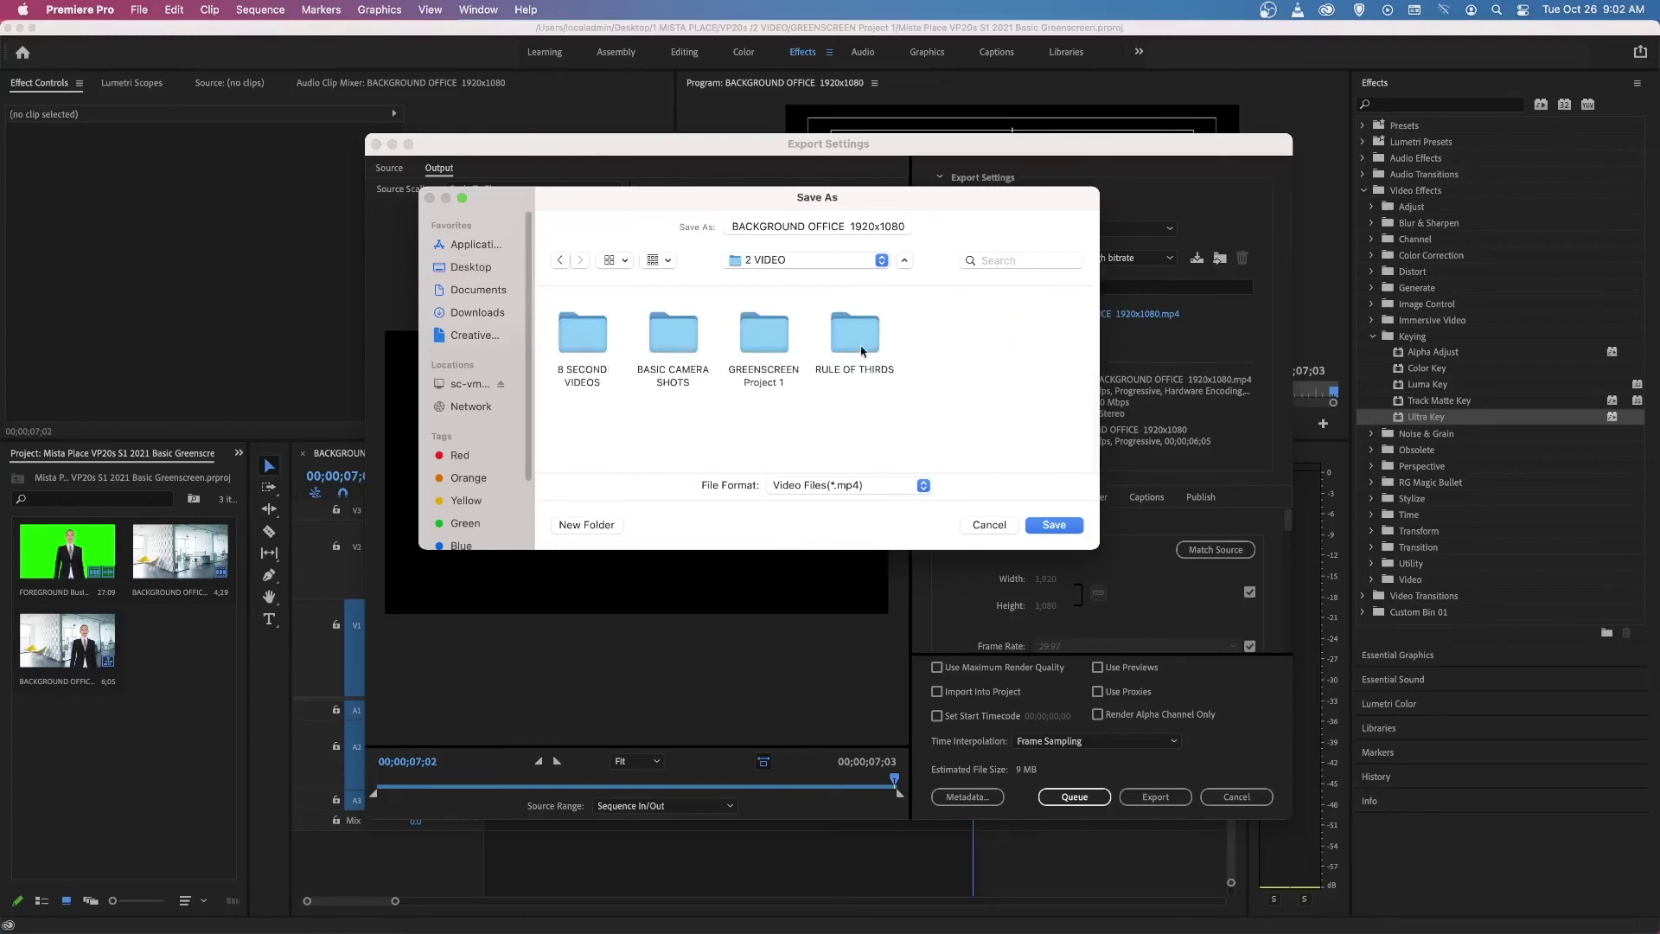
{"action": "left_click", "coordinate": [764, 331]}
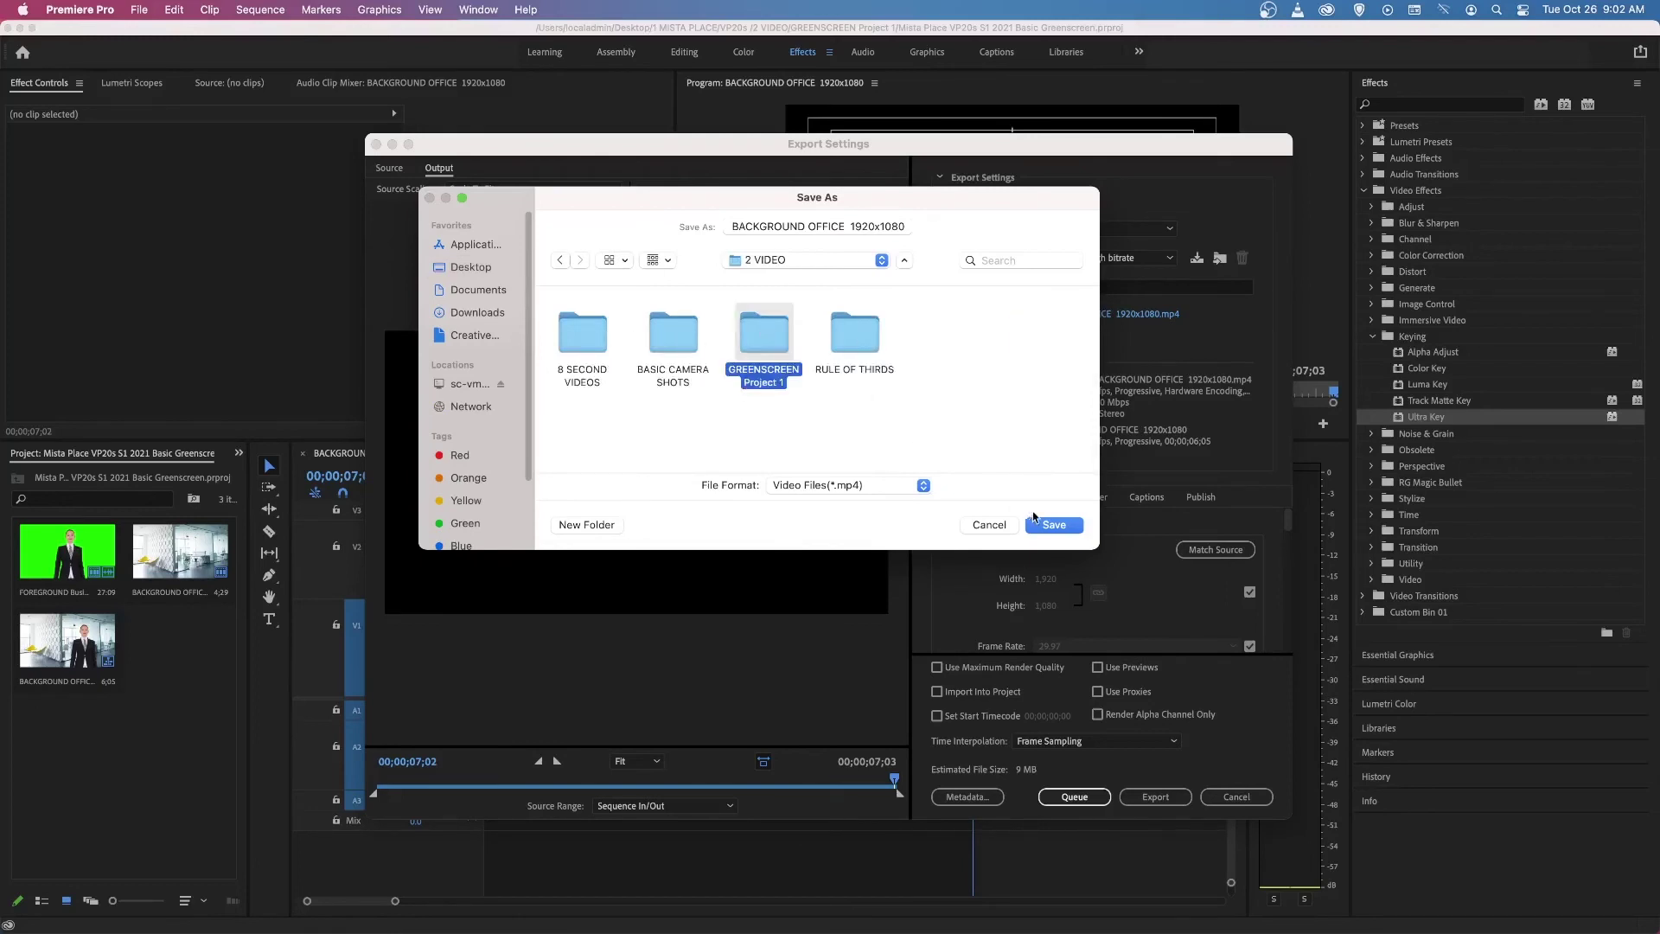
Name the output file "Mista Place Vp20s S1 2021 Greenscreen Project 1" in the GREENSCREEN Project 1 folder and export the video.
{"action": "left_click", "coordinate": [898, 226]}
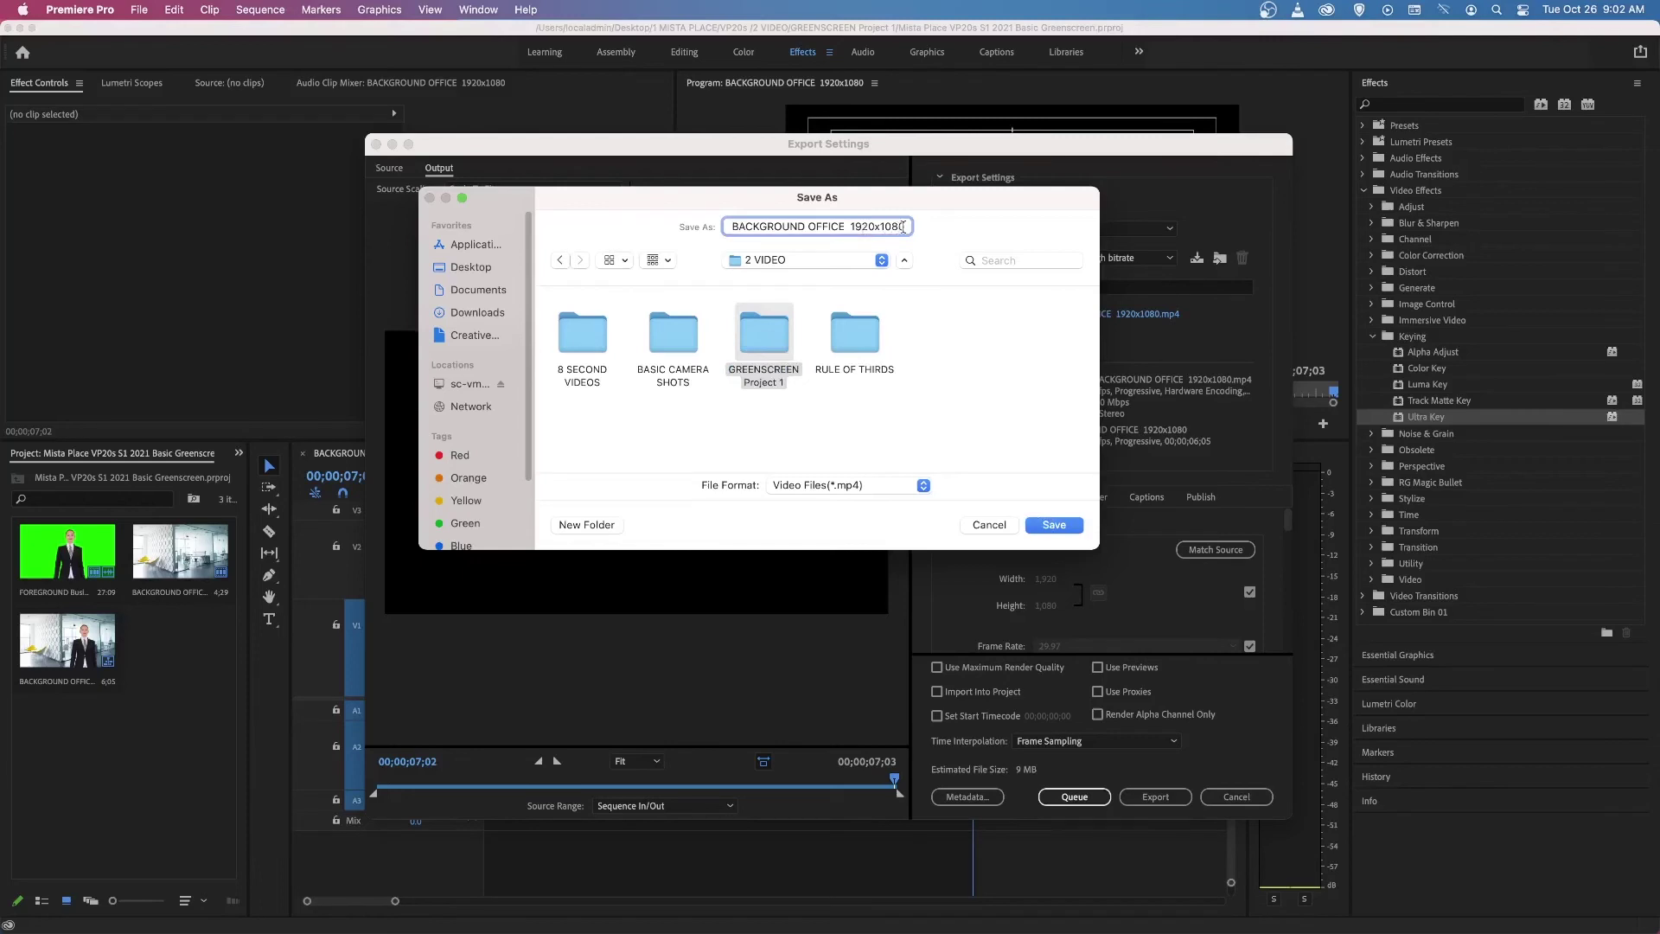
{"action": "left_click_drag", "start_coordinate": [902, 227], "coordinate": [728, 226]}
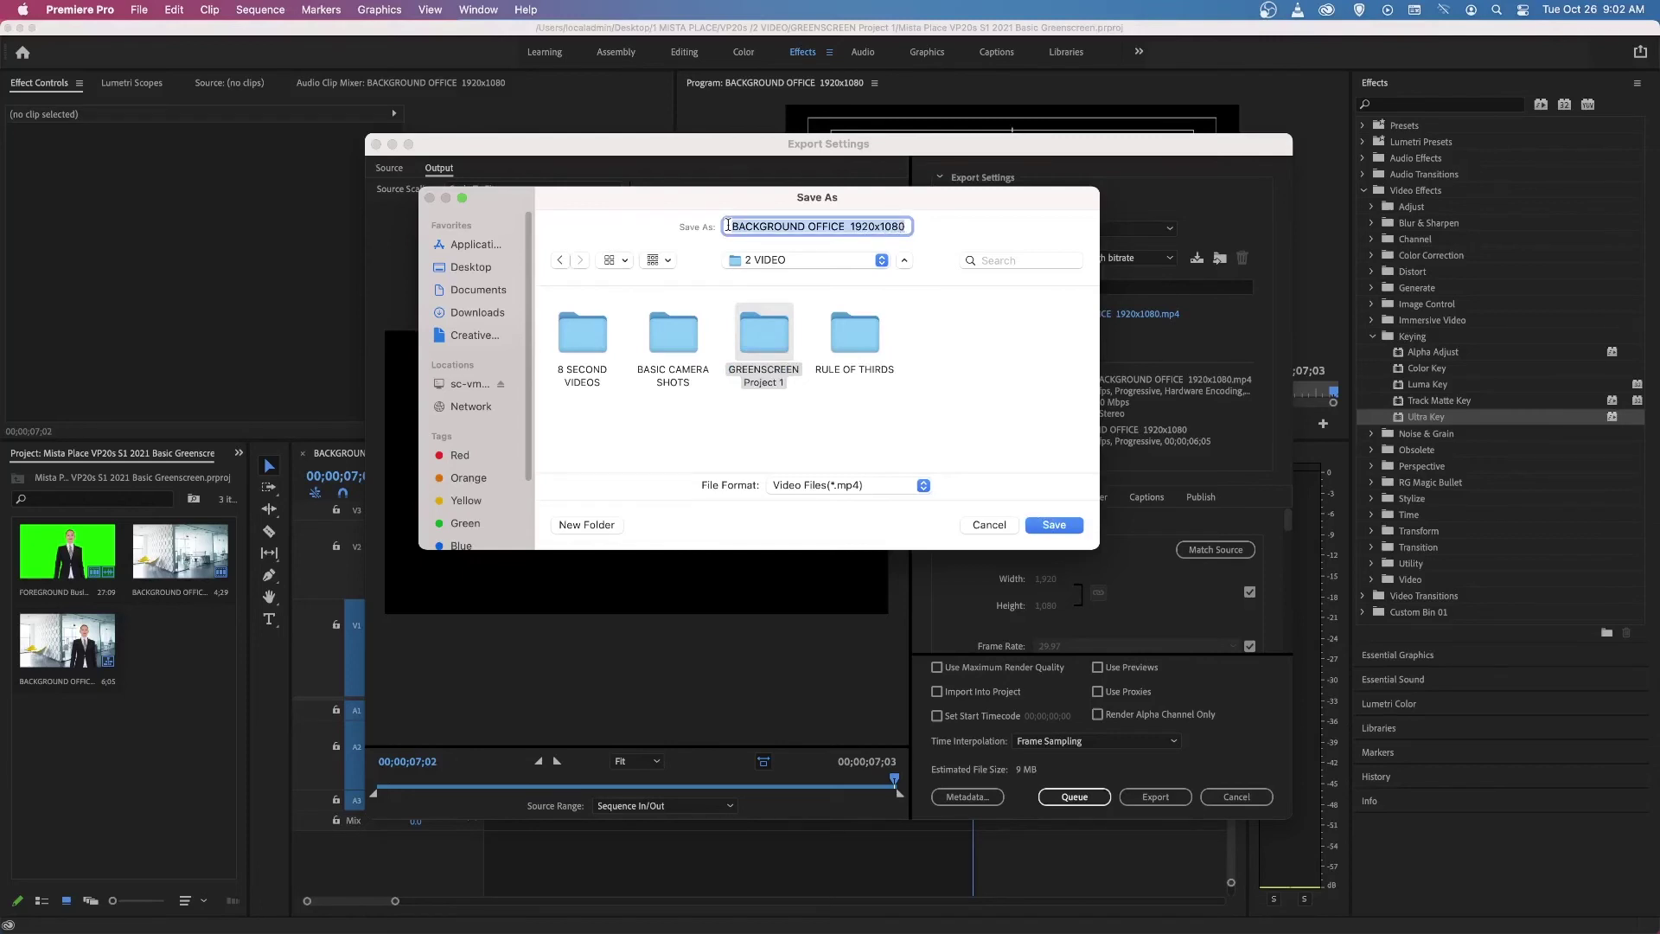
{"action": "key", "text": "BackSpace"}
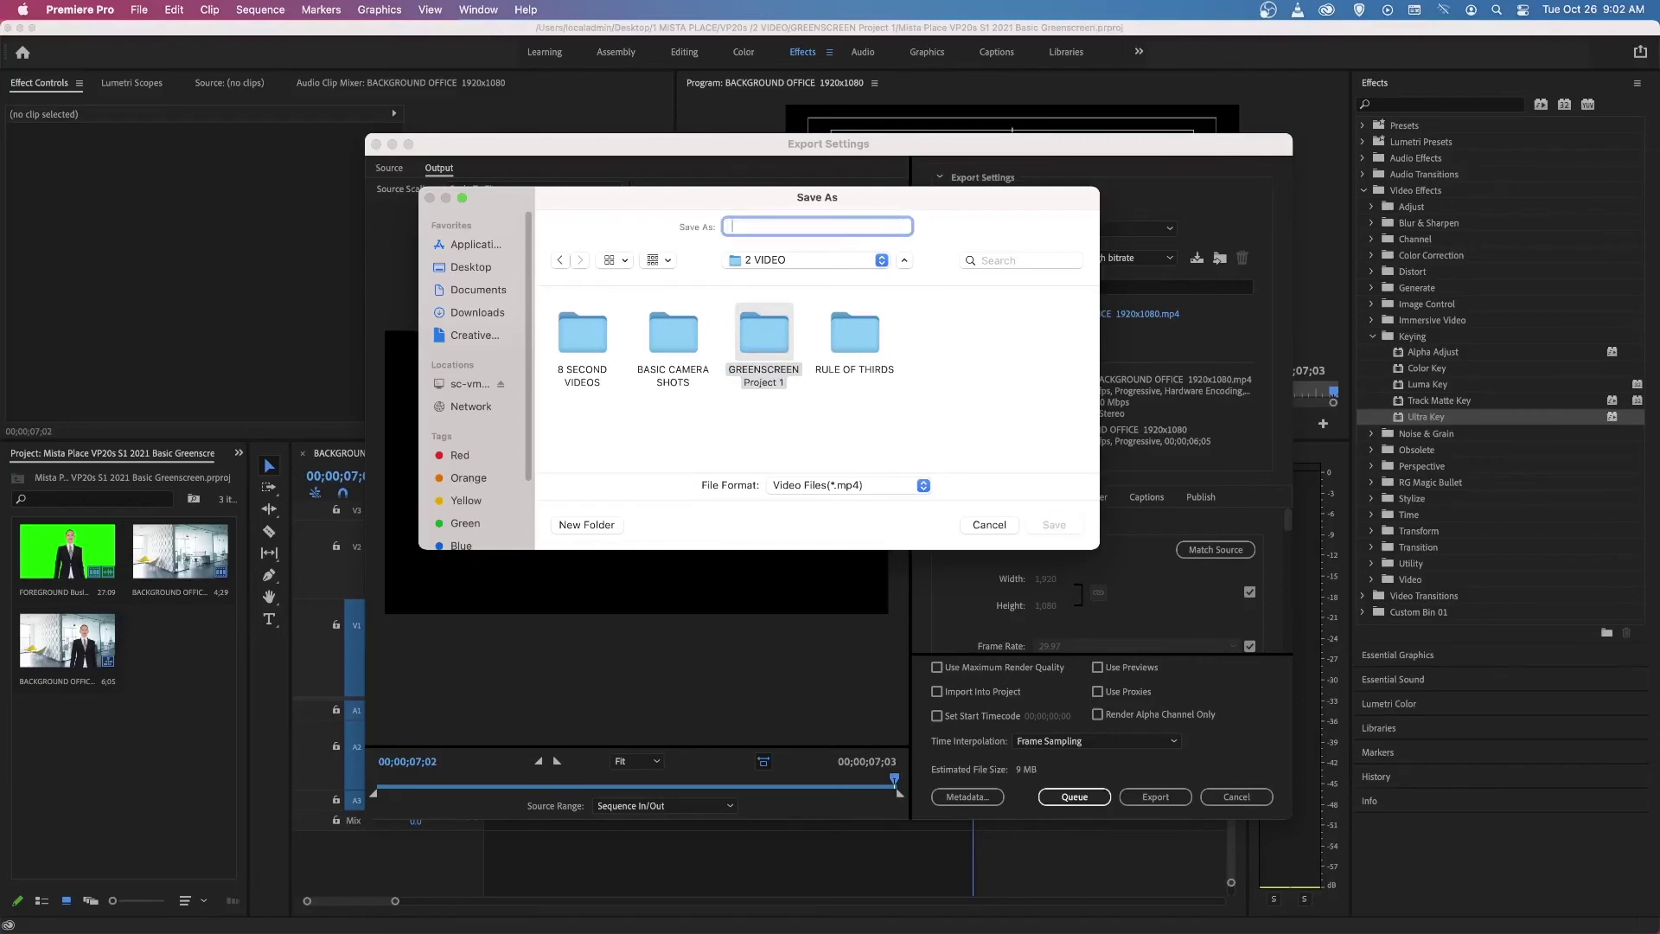
{"action": "type", "text": "Mista Place Vp20s S1 2021 G"}
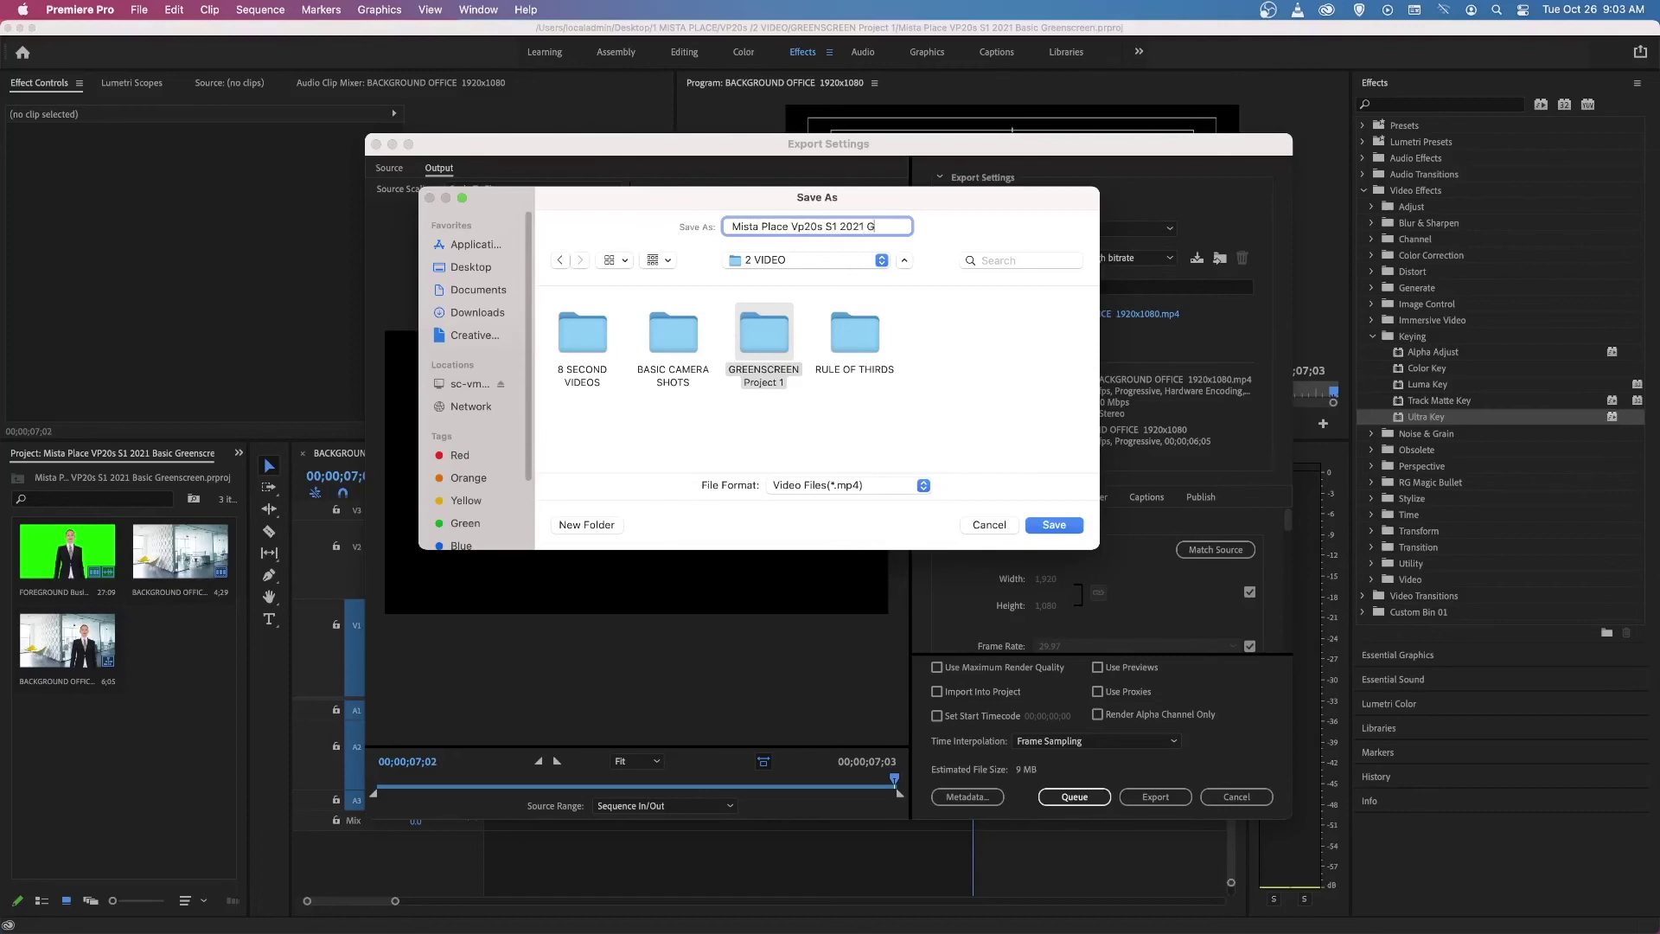
{"action": "type", "text": "creen Project 1"}
{"action": "left_click", "coordinate": [1050, 524]}
{"action": "left_click", "coordinate": [1069, 529]}
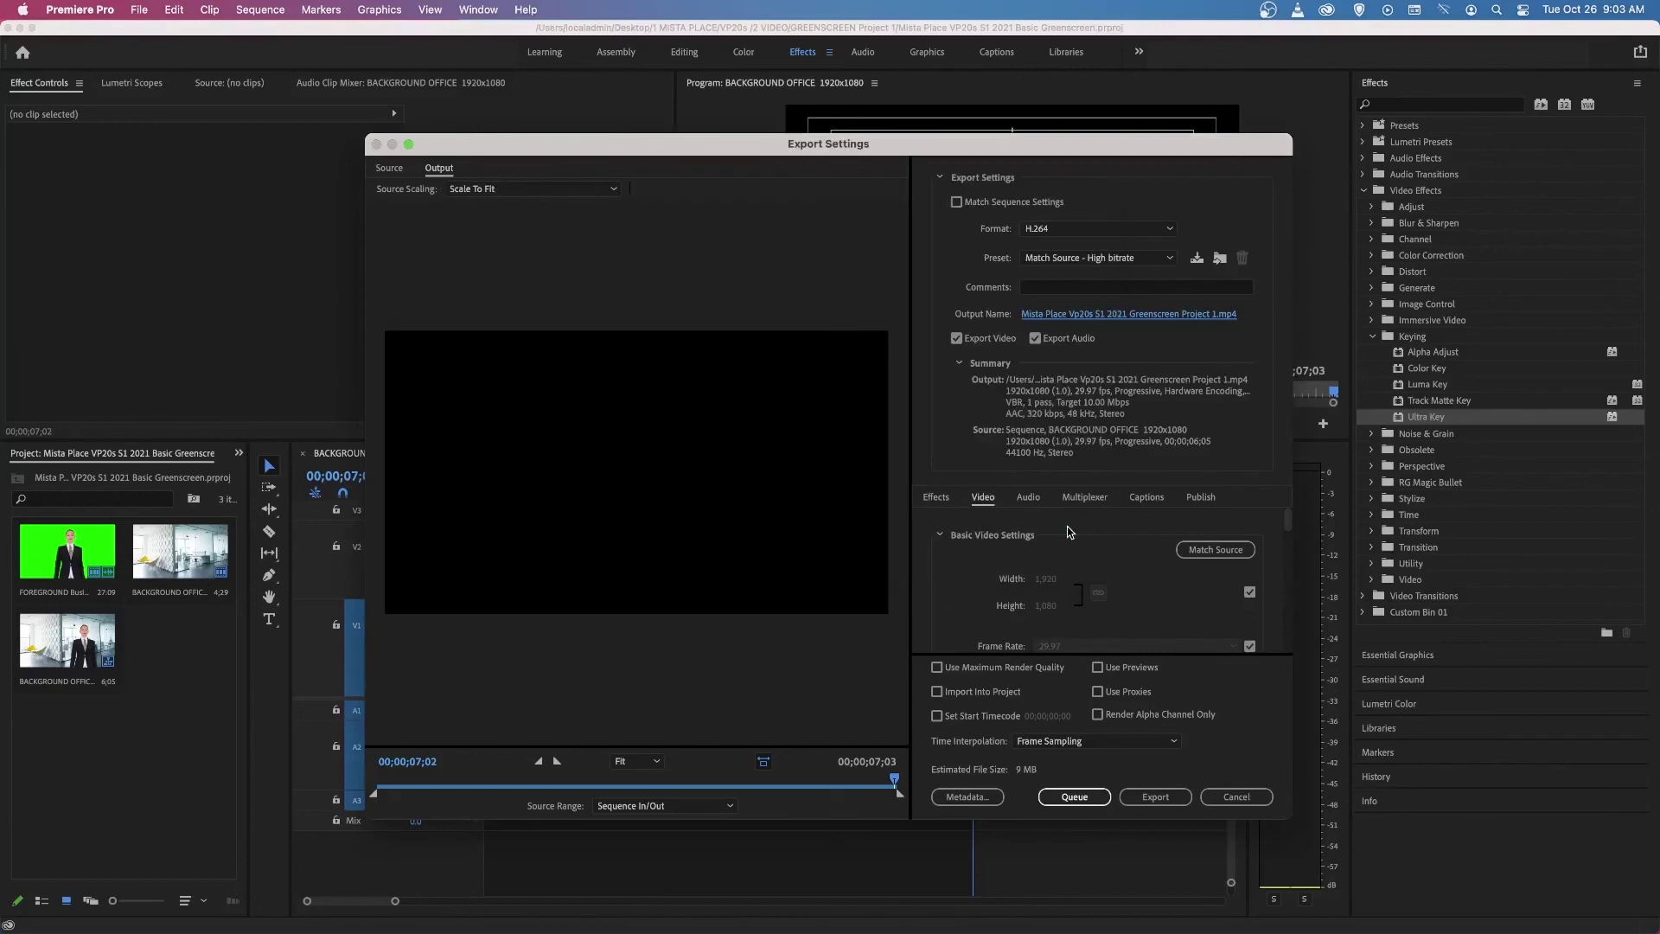
{"action": "left_click", "coordinate": [1163, 794]}
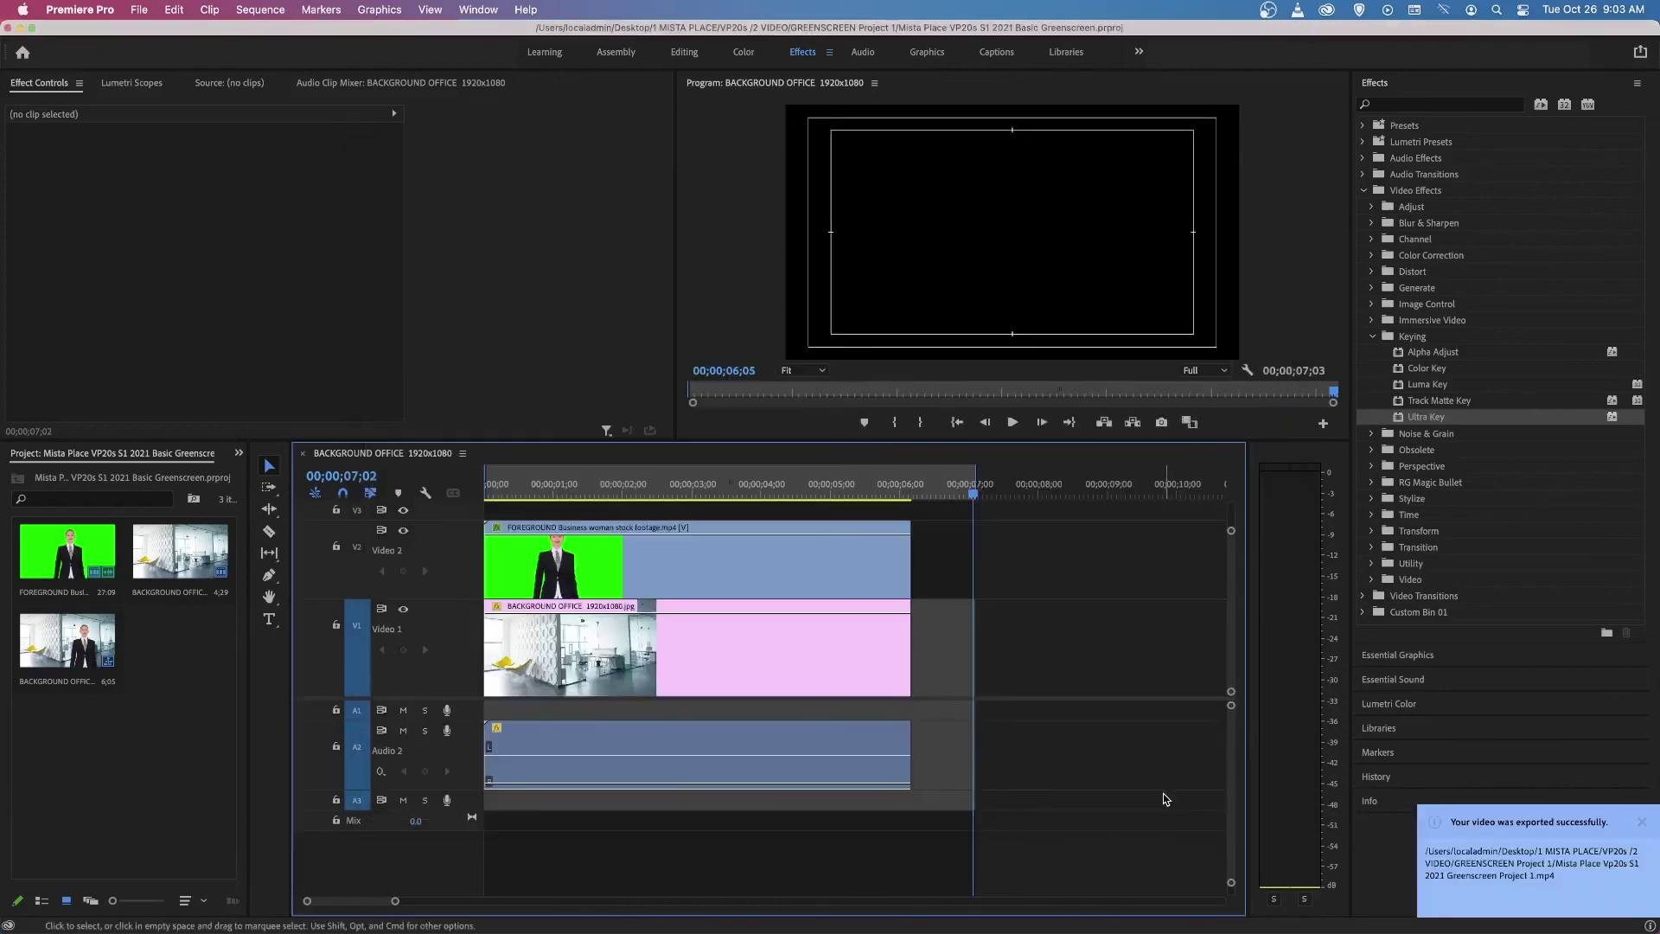
Switch to the desktop and open the GREENSCREEN Project 1 folder in Finder, through 1 MISTA PLACE, VP20s and 2 VIDEO.
{"action": "left_click", "coordinate": [20, 30]}
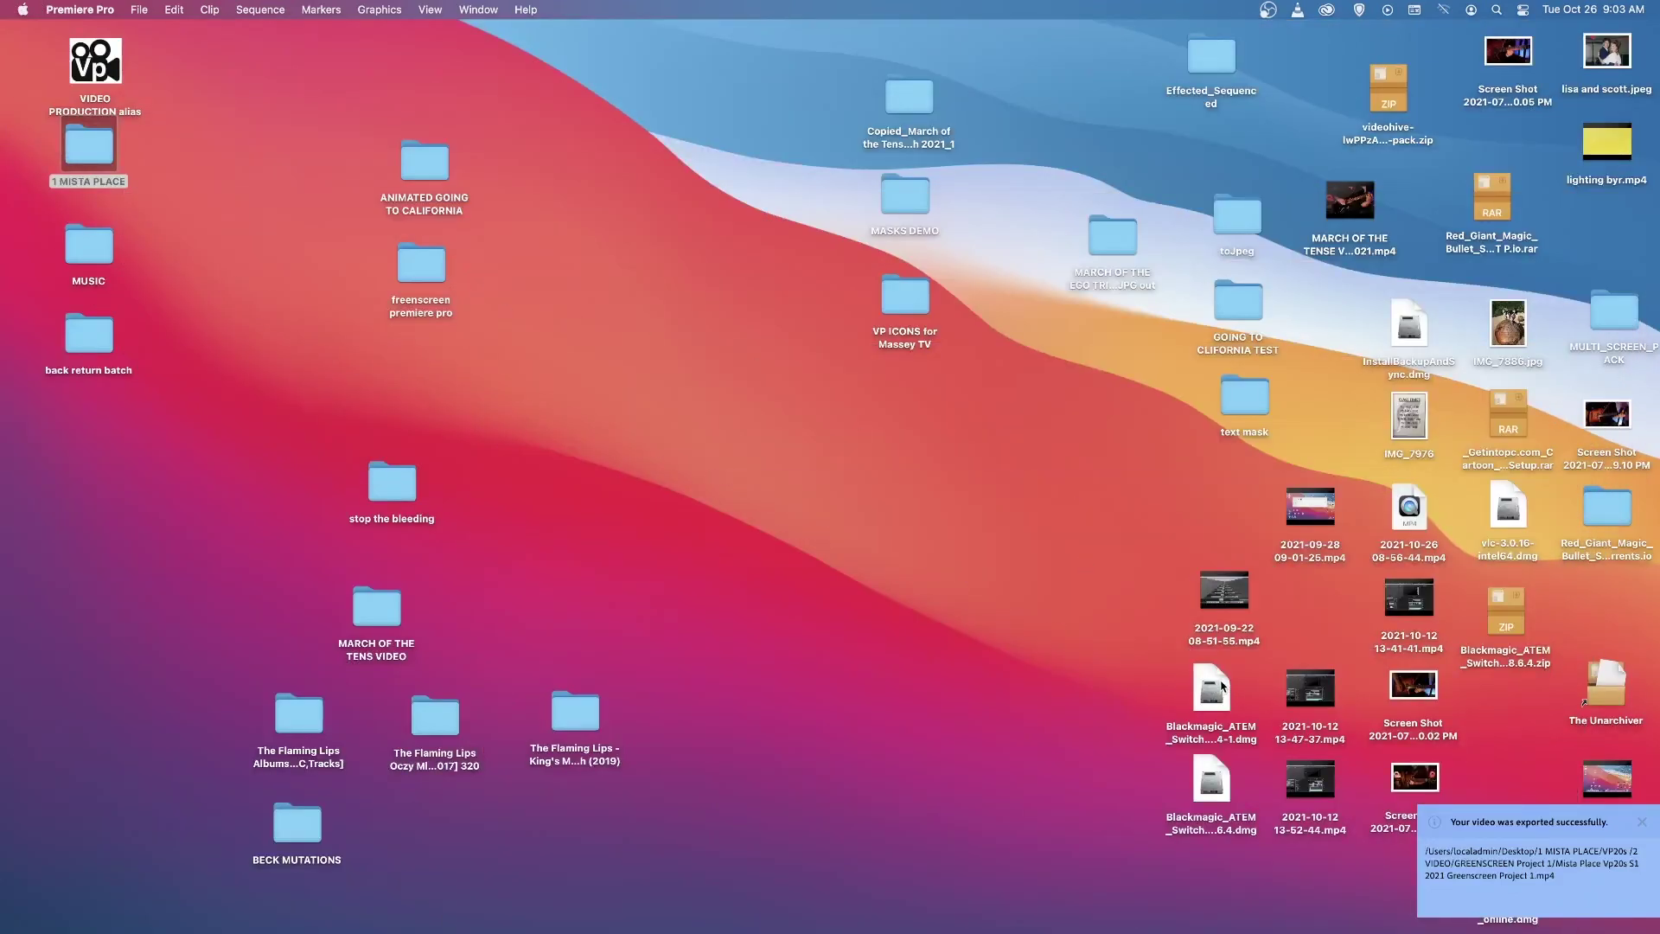
{"action": "double_click", "coordinate": [95, 147]}
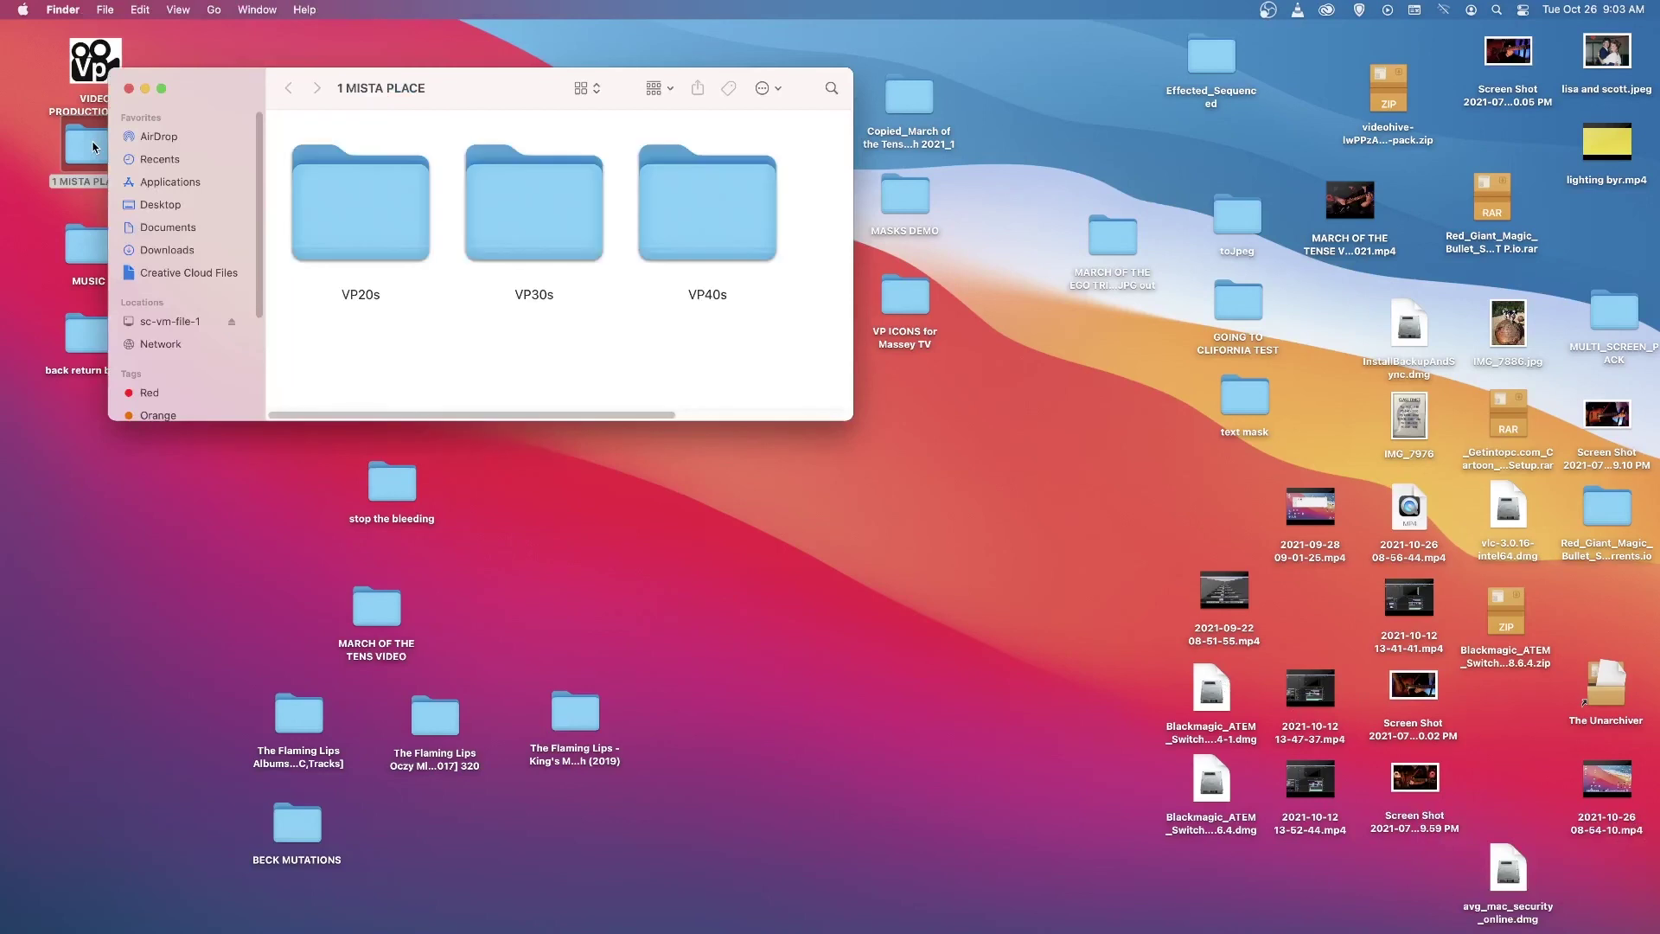
{"action": "double_click", "coordinate": [359, 212]}
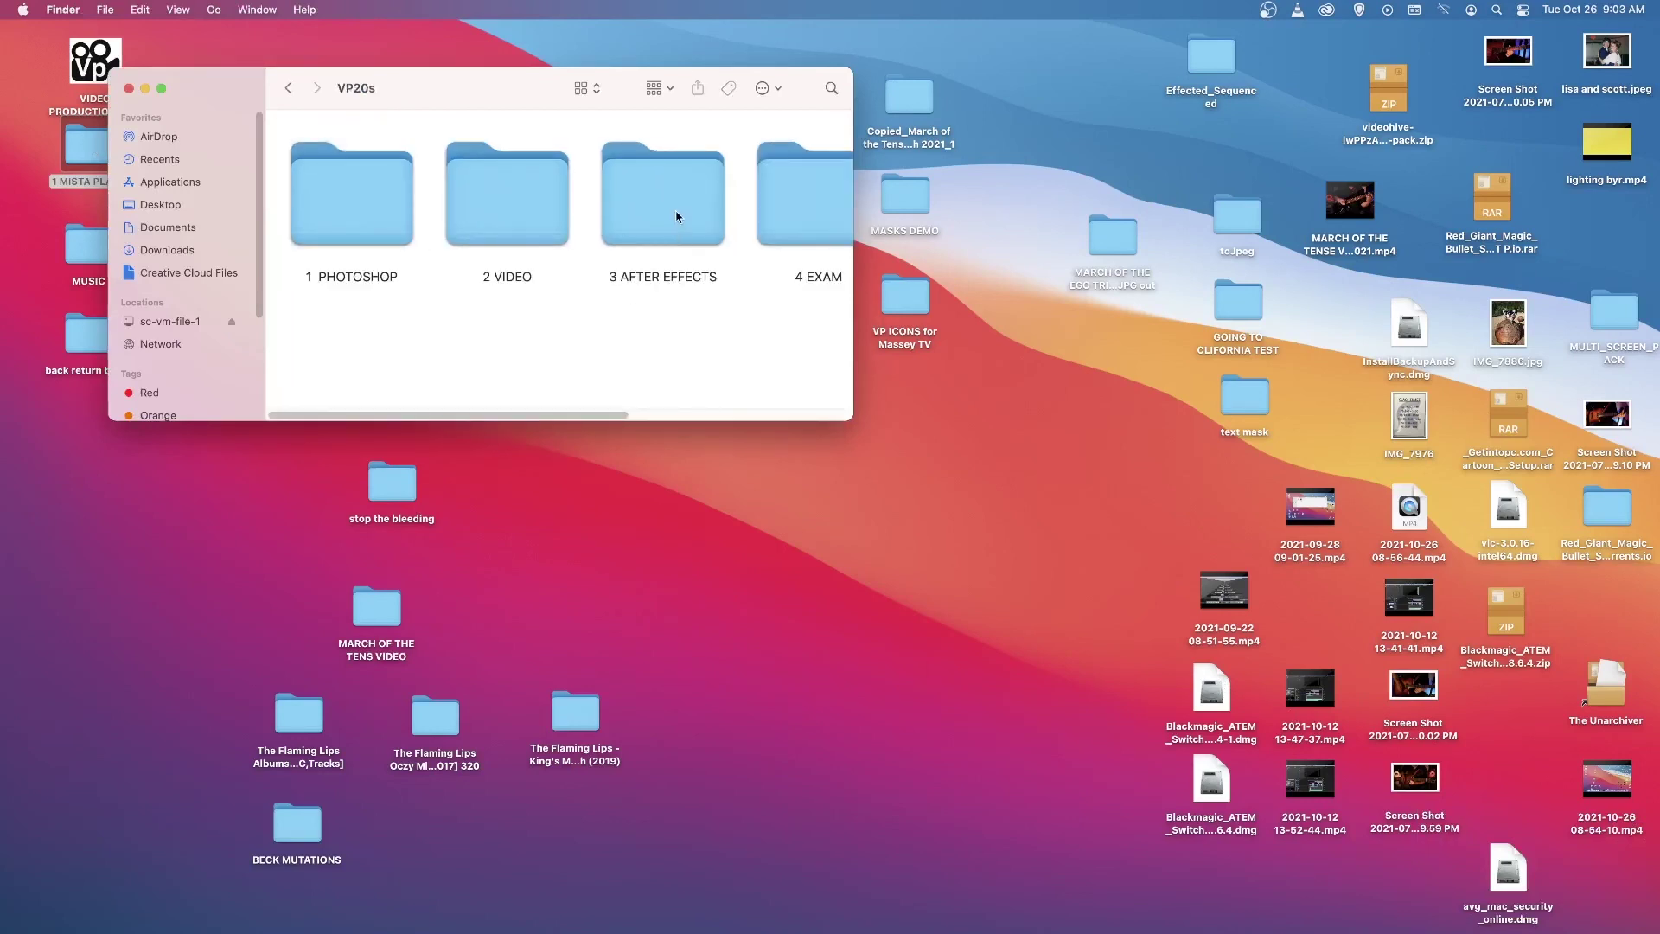
{"action": "double_click", "coordinate": [532, 197]}
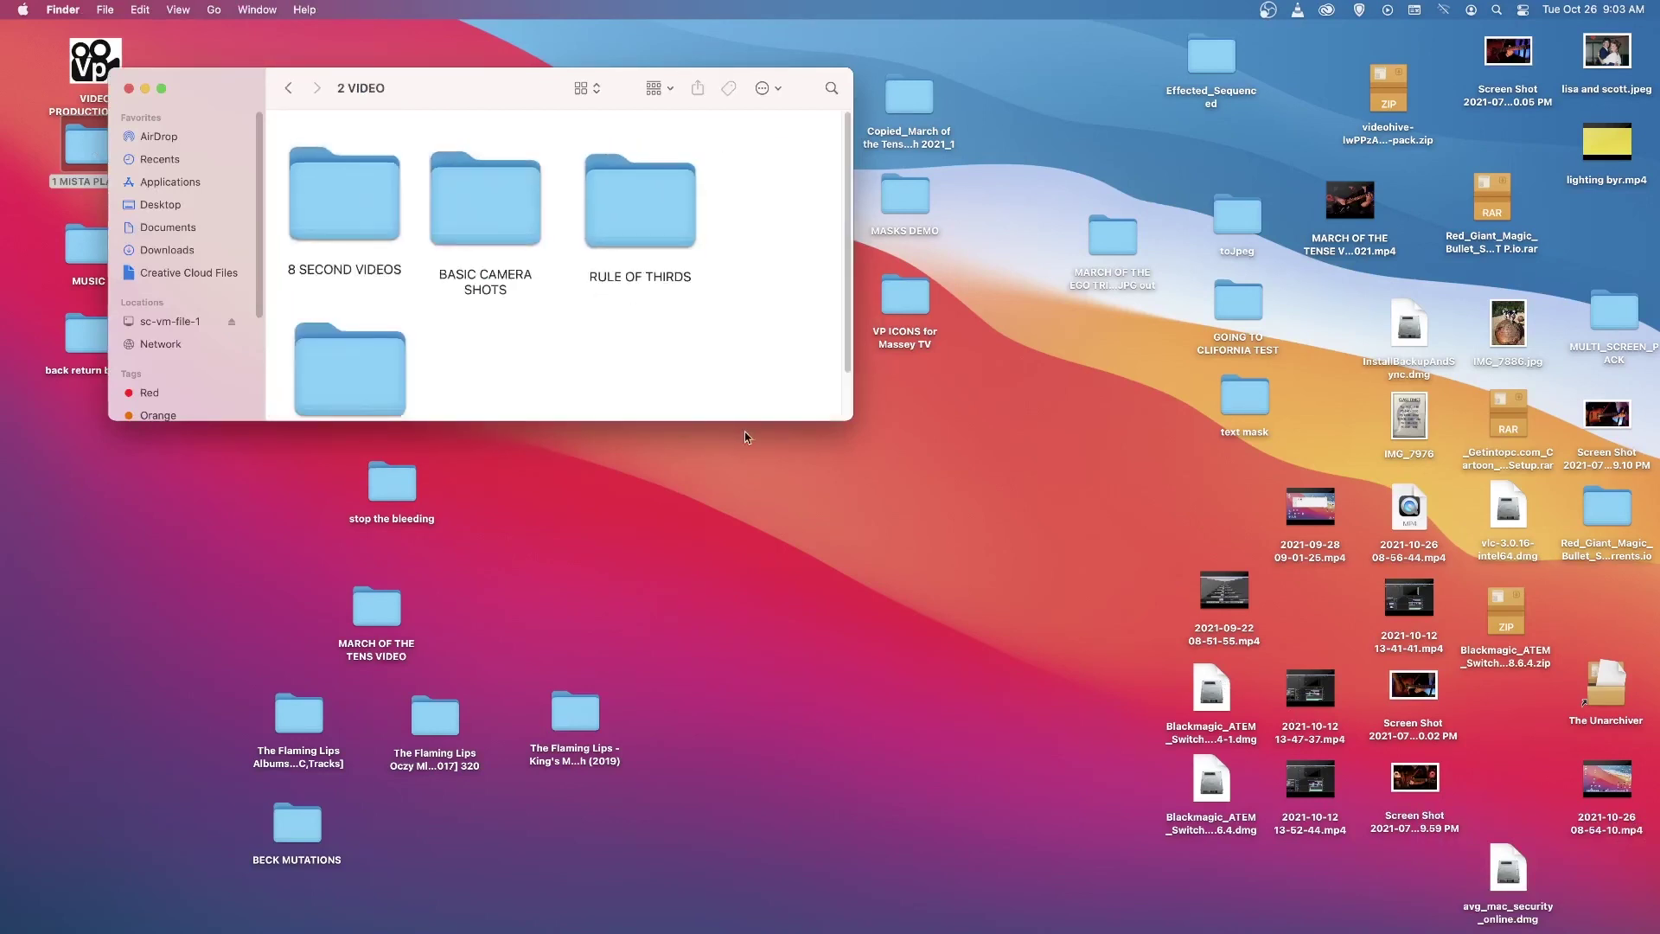
{"action": "left_click_drag", "start_coordinate": [851, 420], "coordinate": [979, 680]}
{"action": "double_click", "coordinate": [384, 399]}
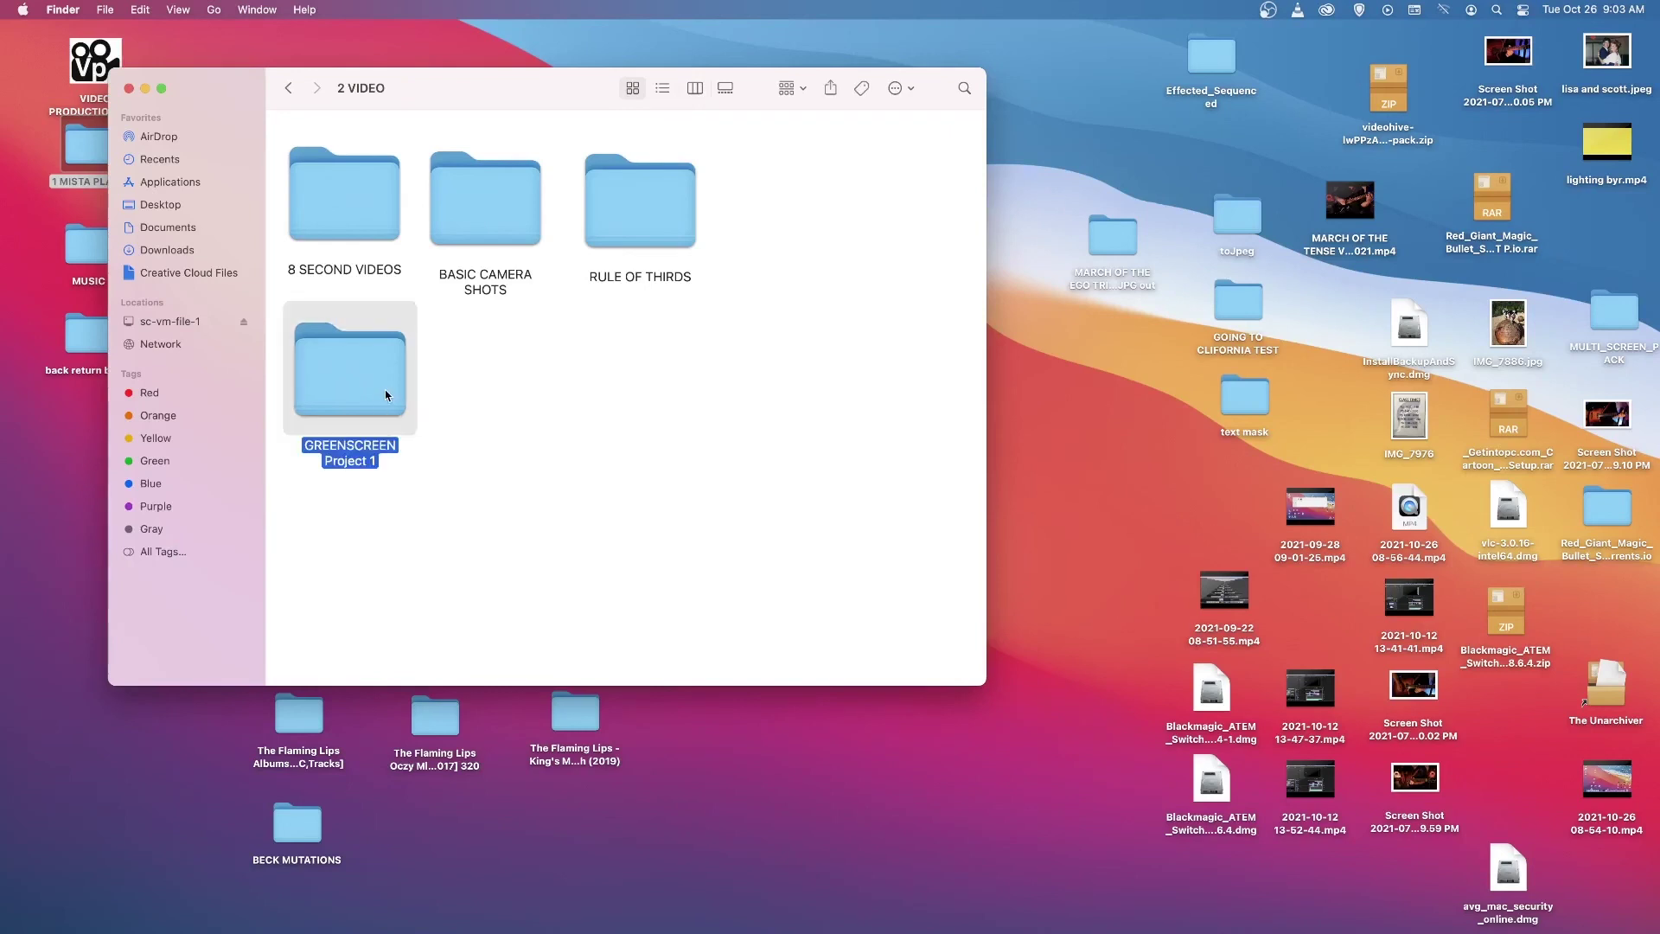
Enlarge the GREENSCREEN Project 1 folder window and clean up its items by name.
{"action": "left_click_drag", "start_coordinate": [978, 665], "coordinate": [1625, 824]}
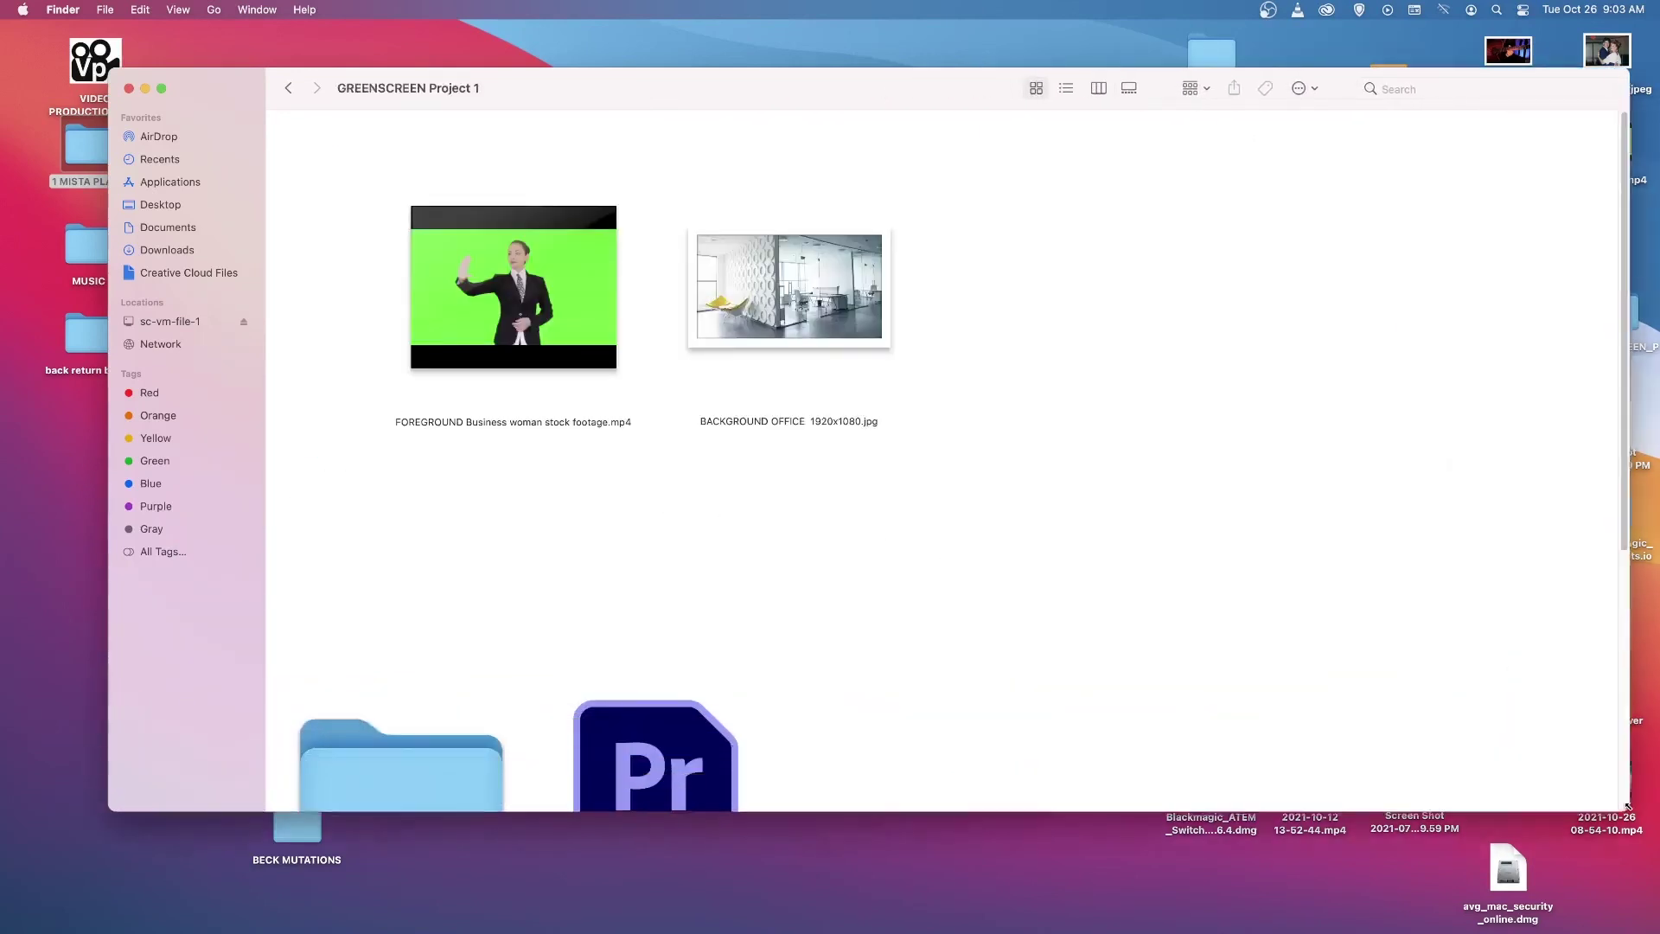
{"action": "right_click", "coordinate": [957, 505]}
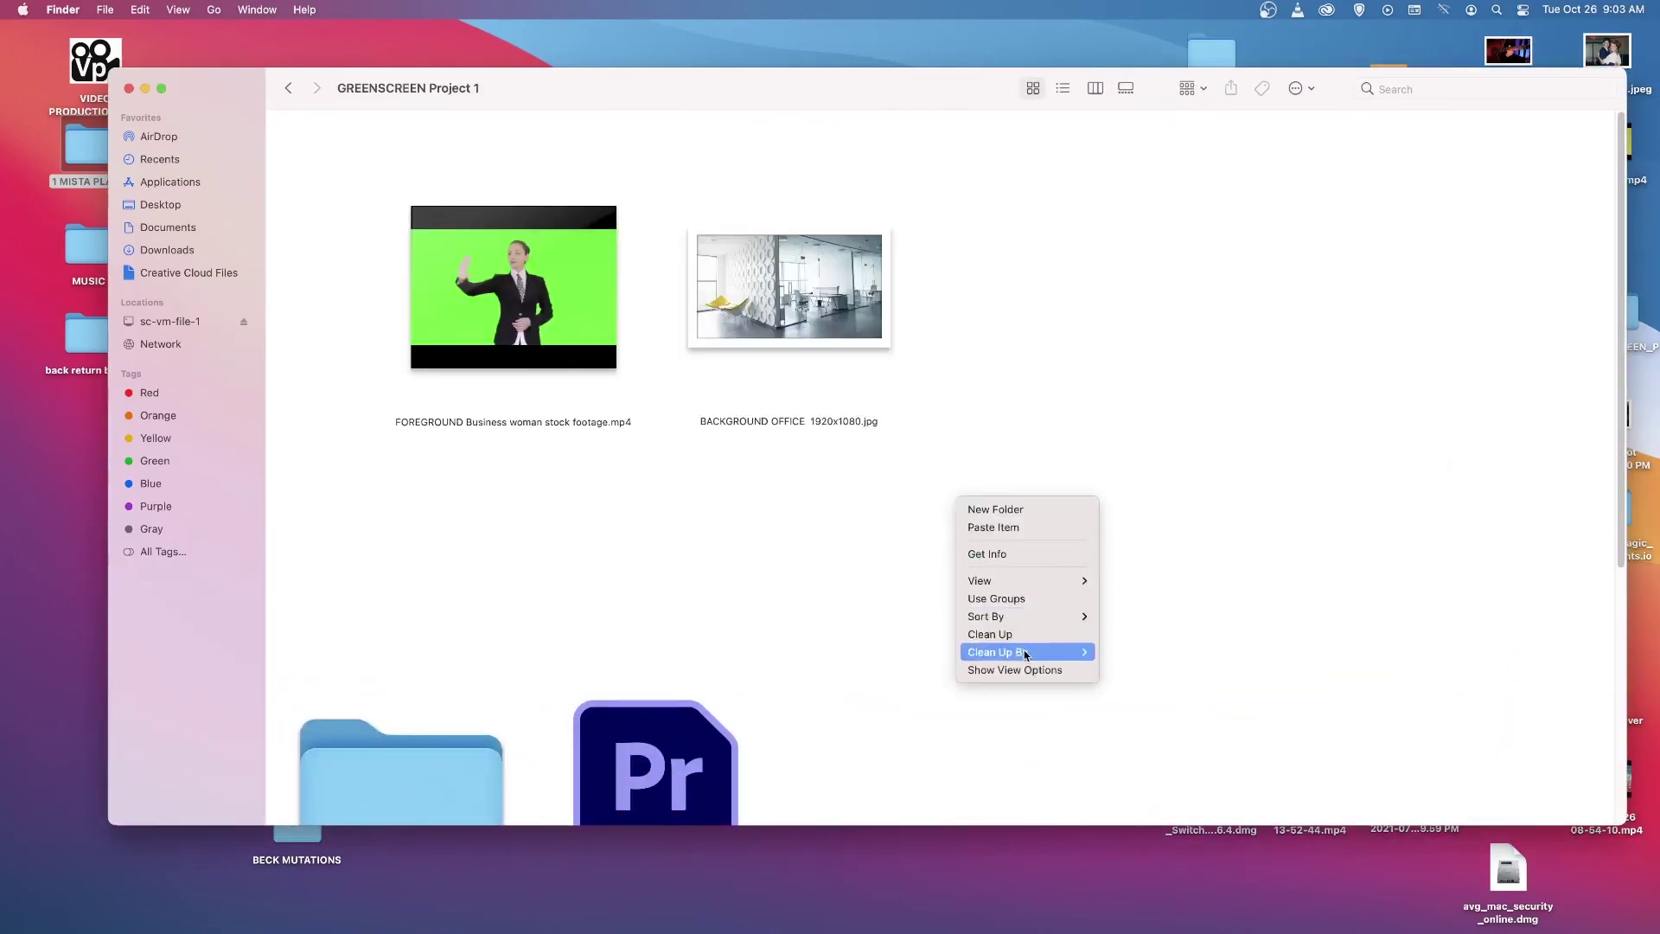
{"action": "mouse_move", "coordinate": [1064, 652]}
{"action": "left_click", "coordinate": [1146, 660]}
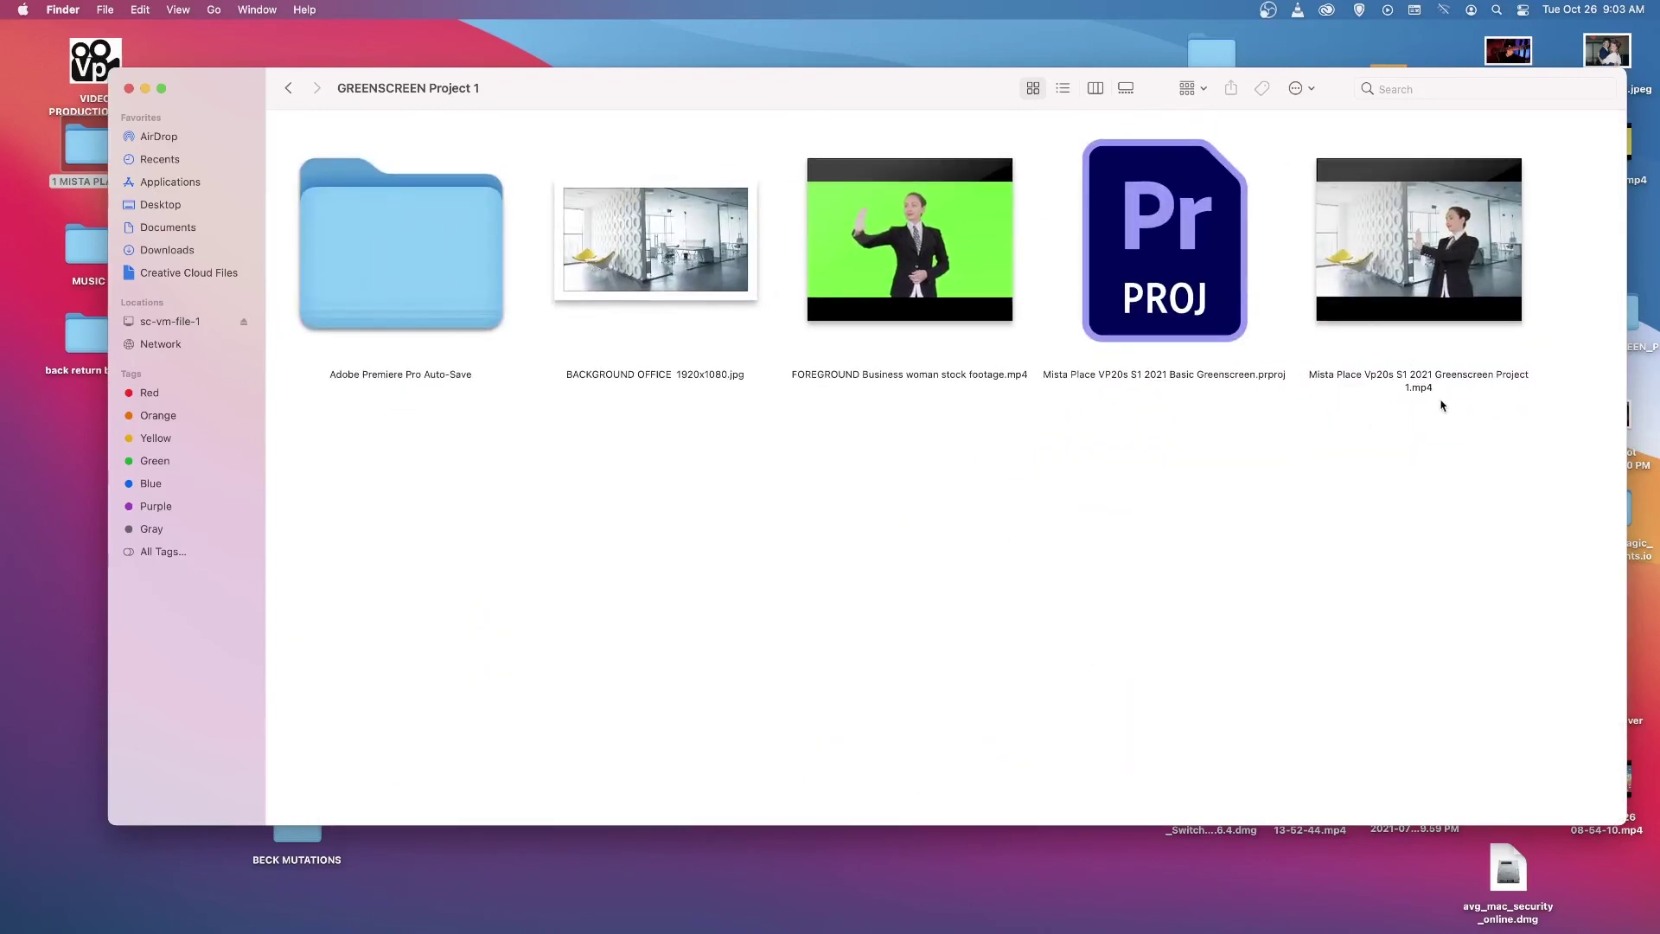
Copy the Basic Greenscreen project file and the exported Greenscreen Project 1 MP4 together.
{"action": "left_click_drag", "start_coordinate": [1604, 459], "coordinate": [1196, 232]}
{"action": "right_click", "coordinate": [1195, 235]}
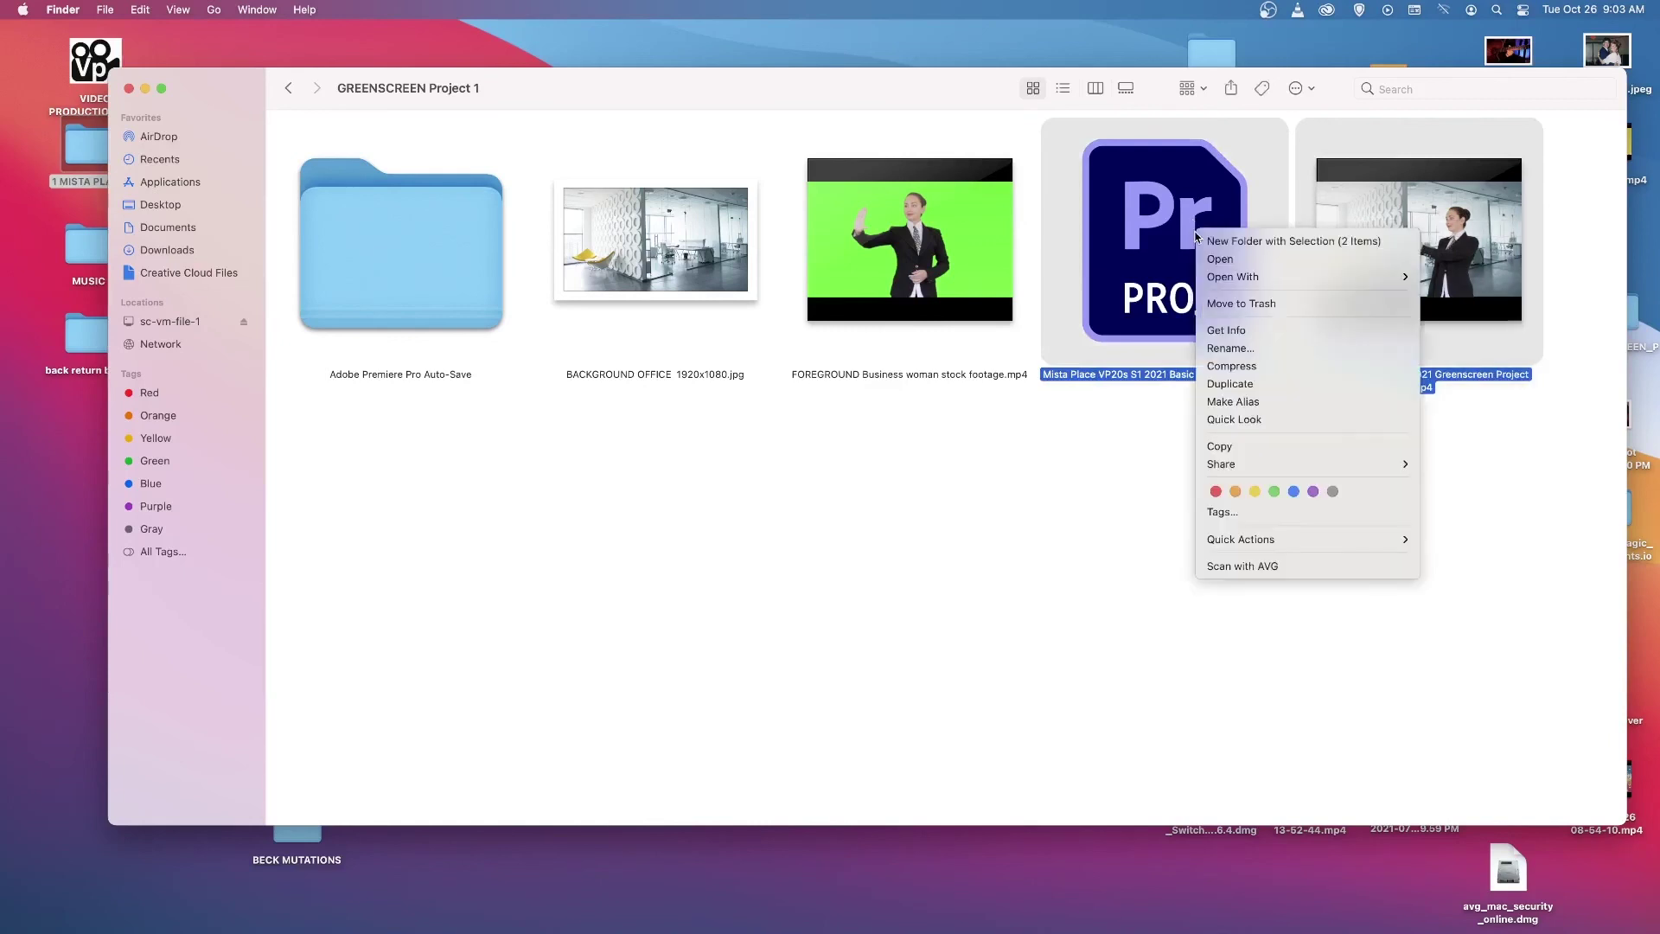
{"action": "left_click", "coordinate": [1217, 446]}
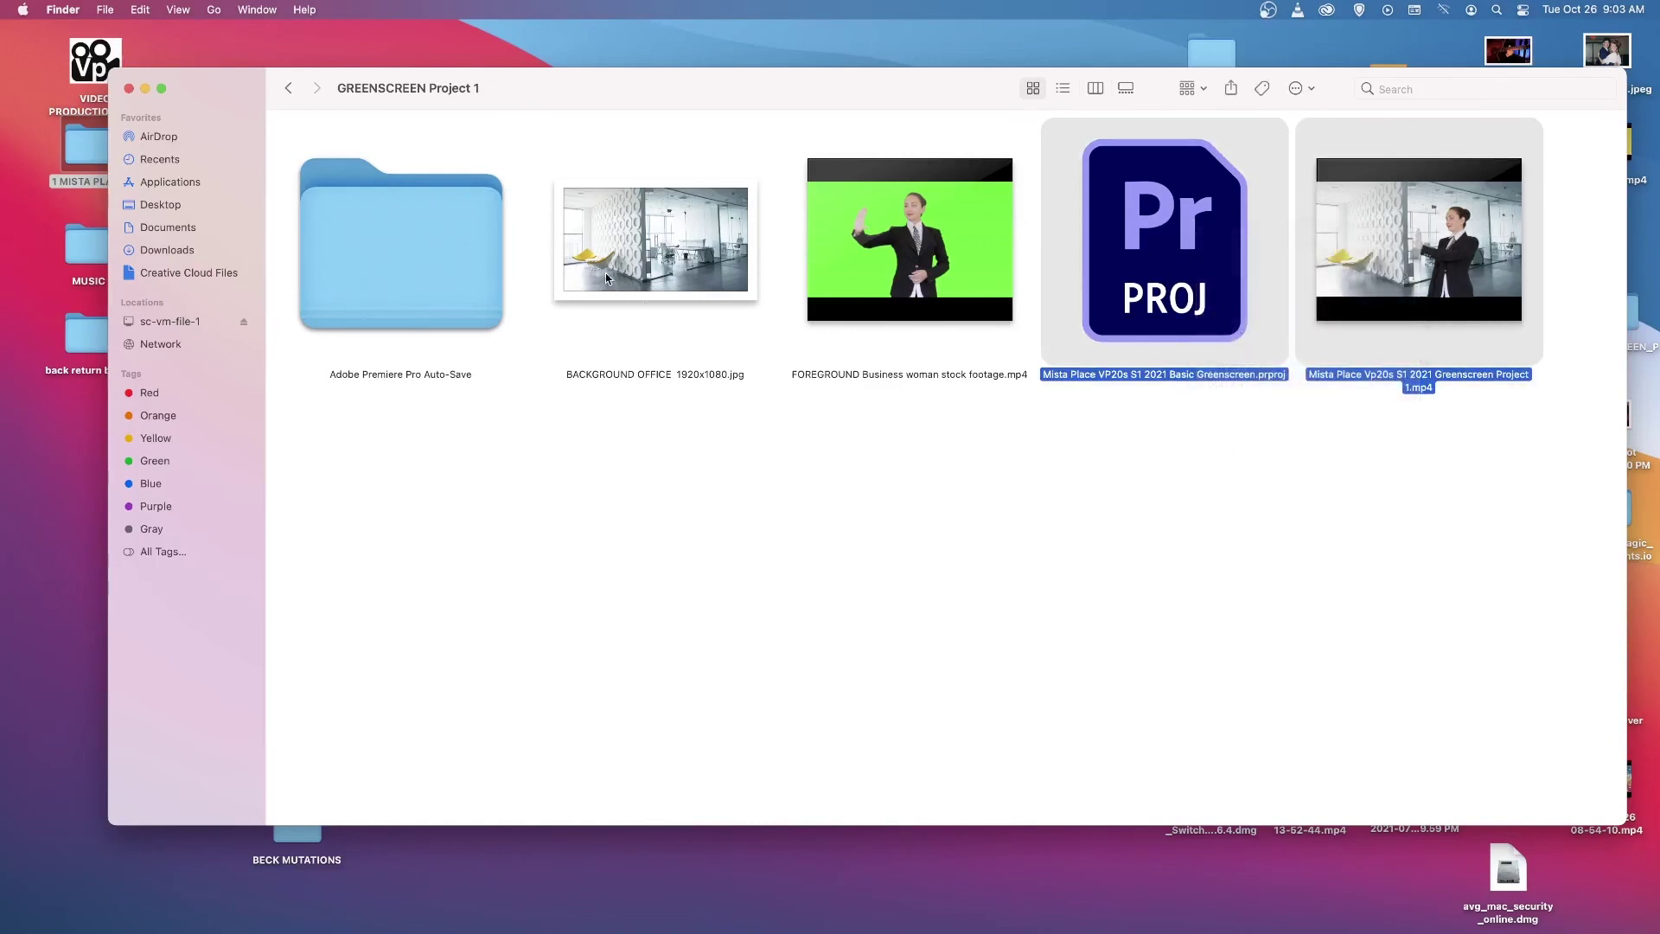